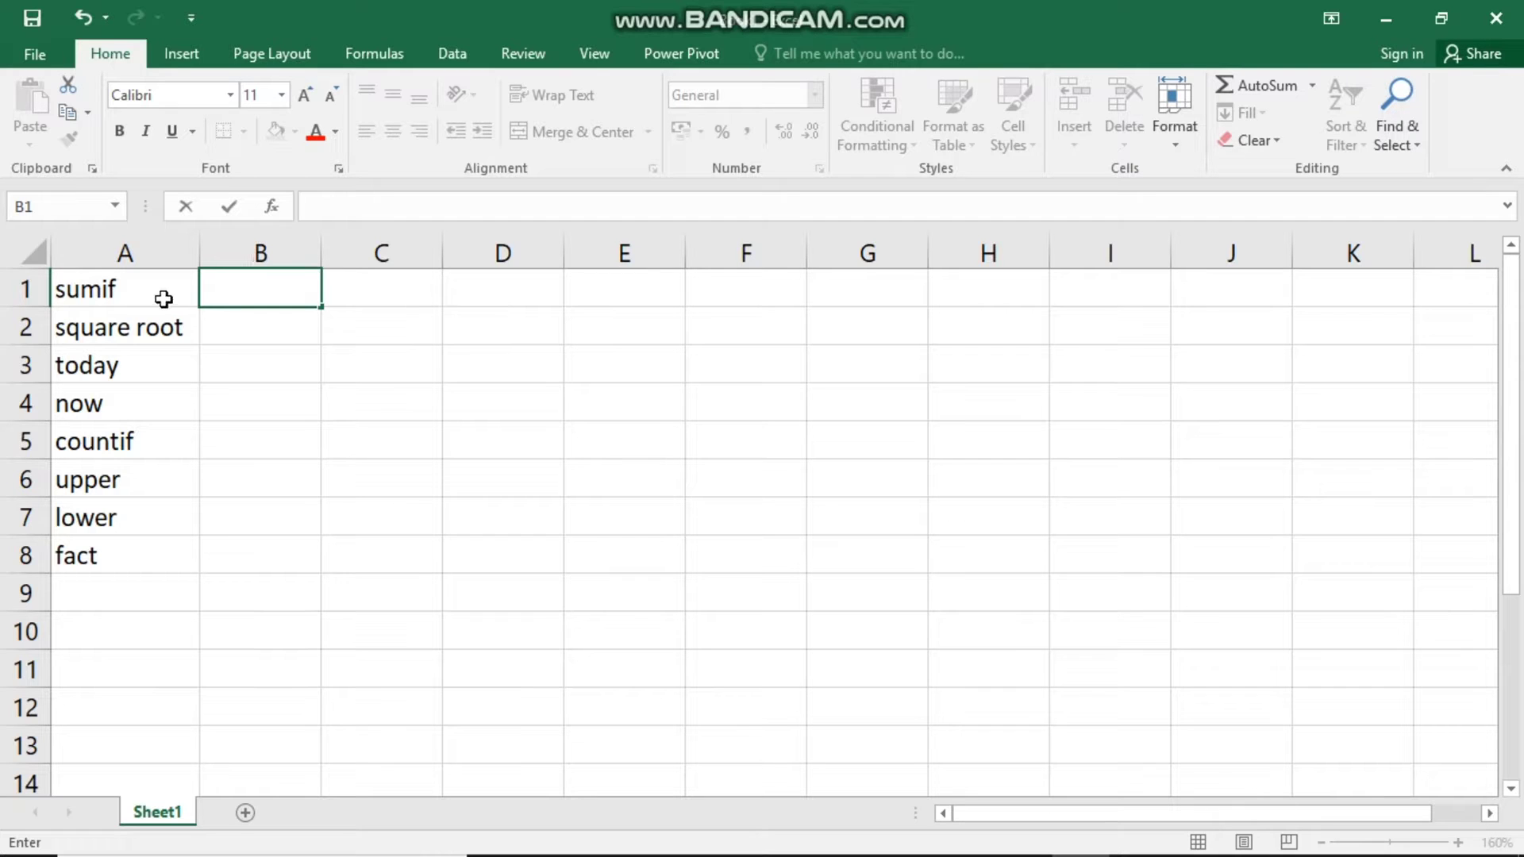
drag(160, 293, 124, 568)
click(288, 551)
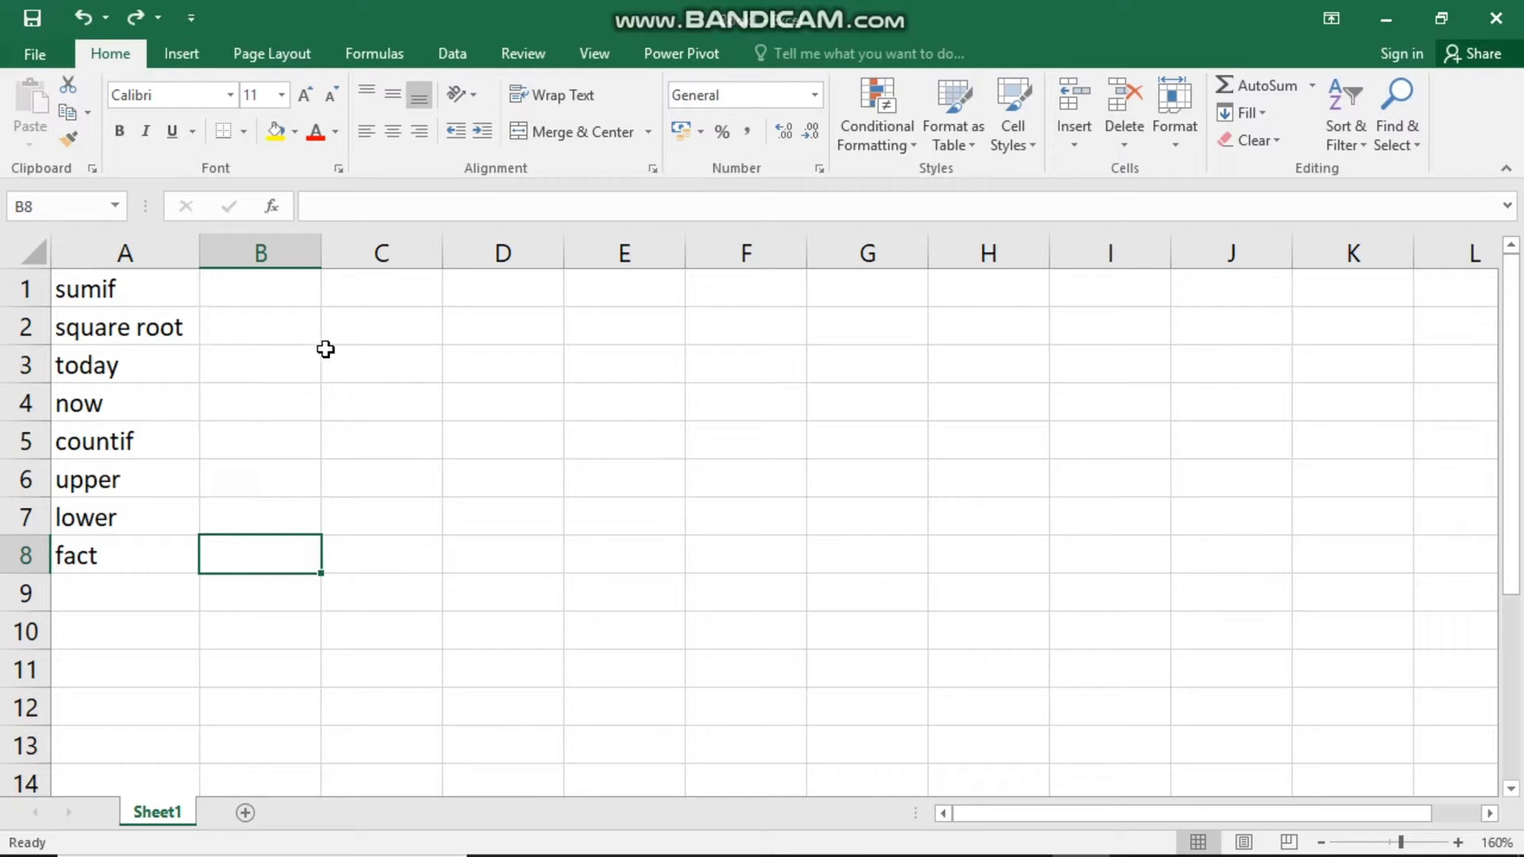
click(123, 289)
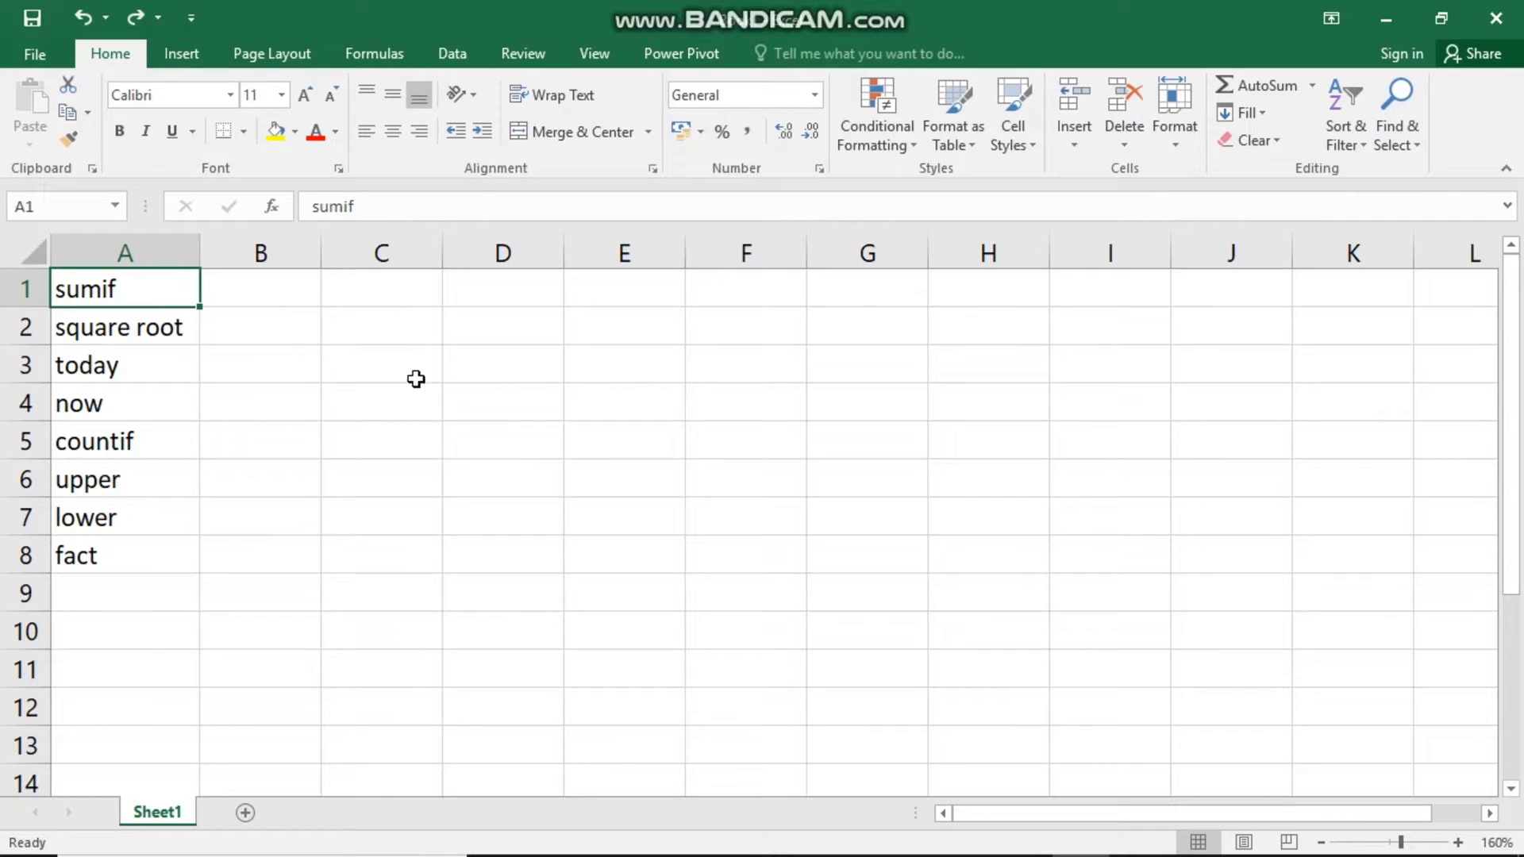
- Enter 1 and 2 in C1 and C2 and extend the series through C8 so it runs from 1 to 8
click(370, 299)
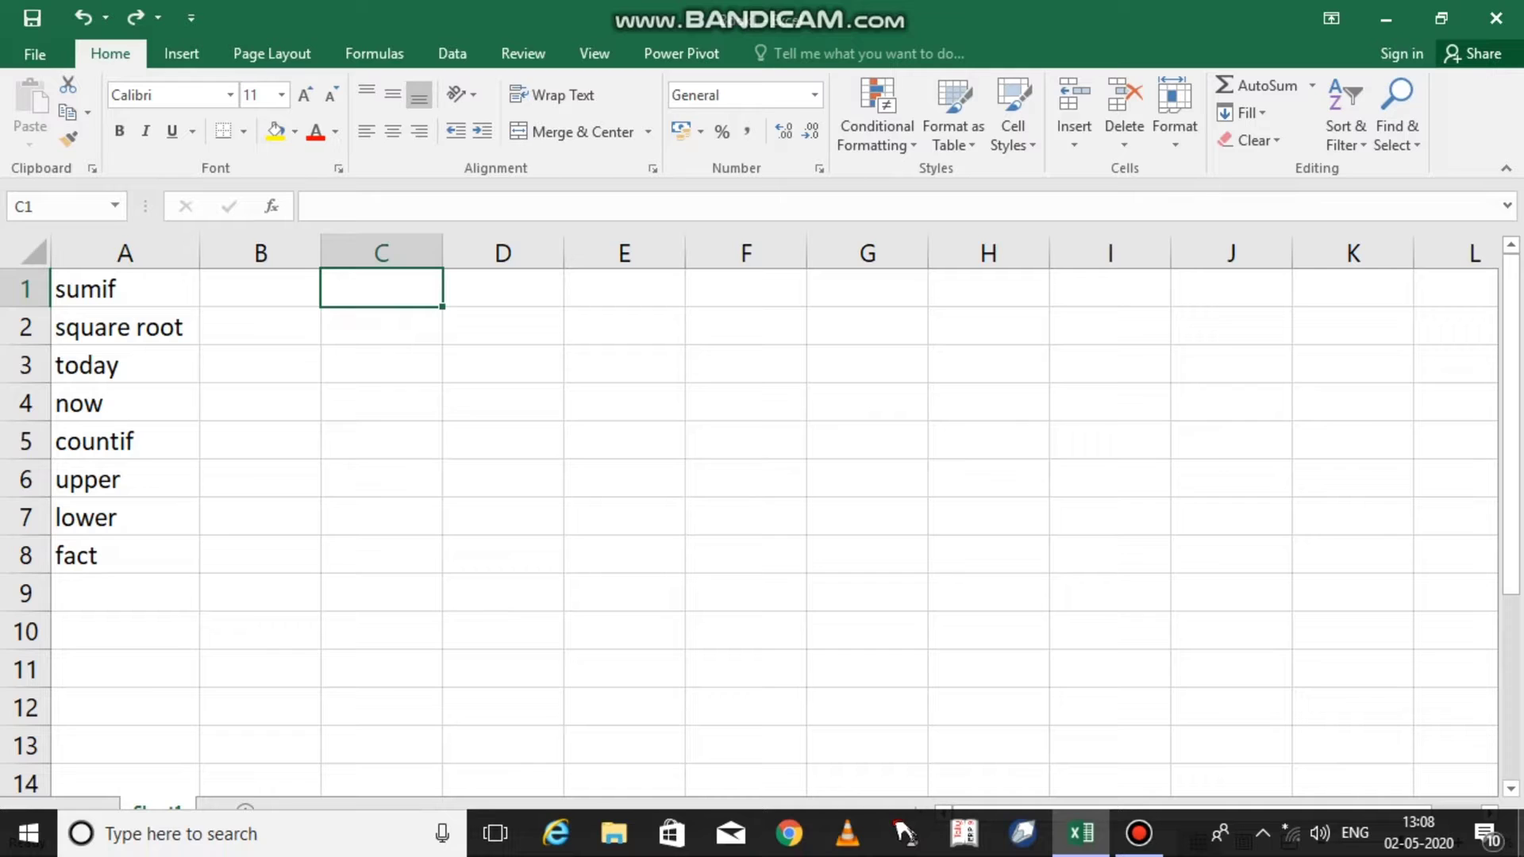
text(1)
key(Return)
text(2)
key(Return)
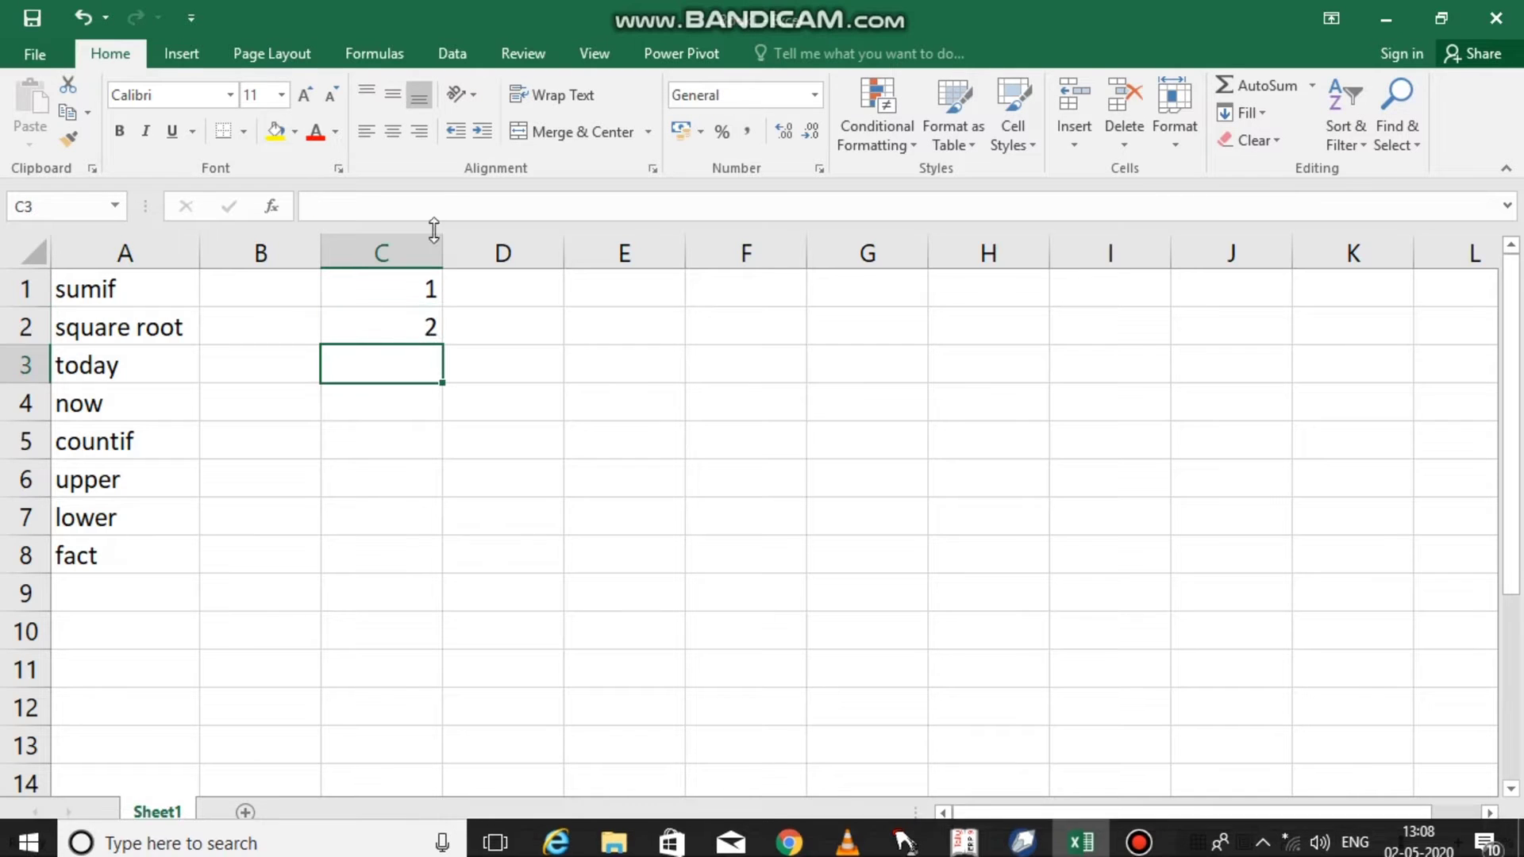
drag(391, 289, 434, 564)
click(506, 545)
- Enter 2 and 4 in D1 and D2 and extend the even-number series through D8 up to 16
click(500, 300)
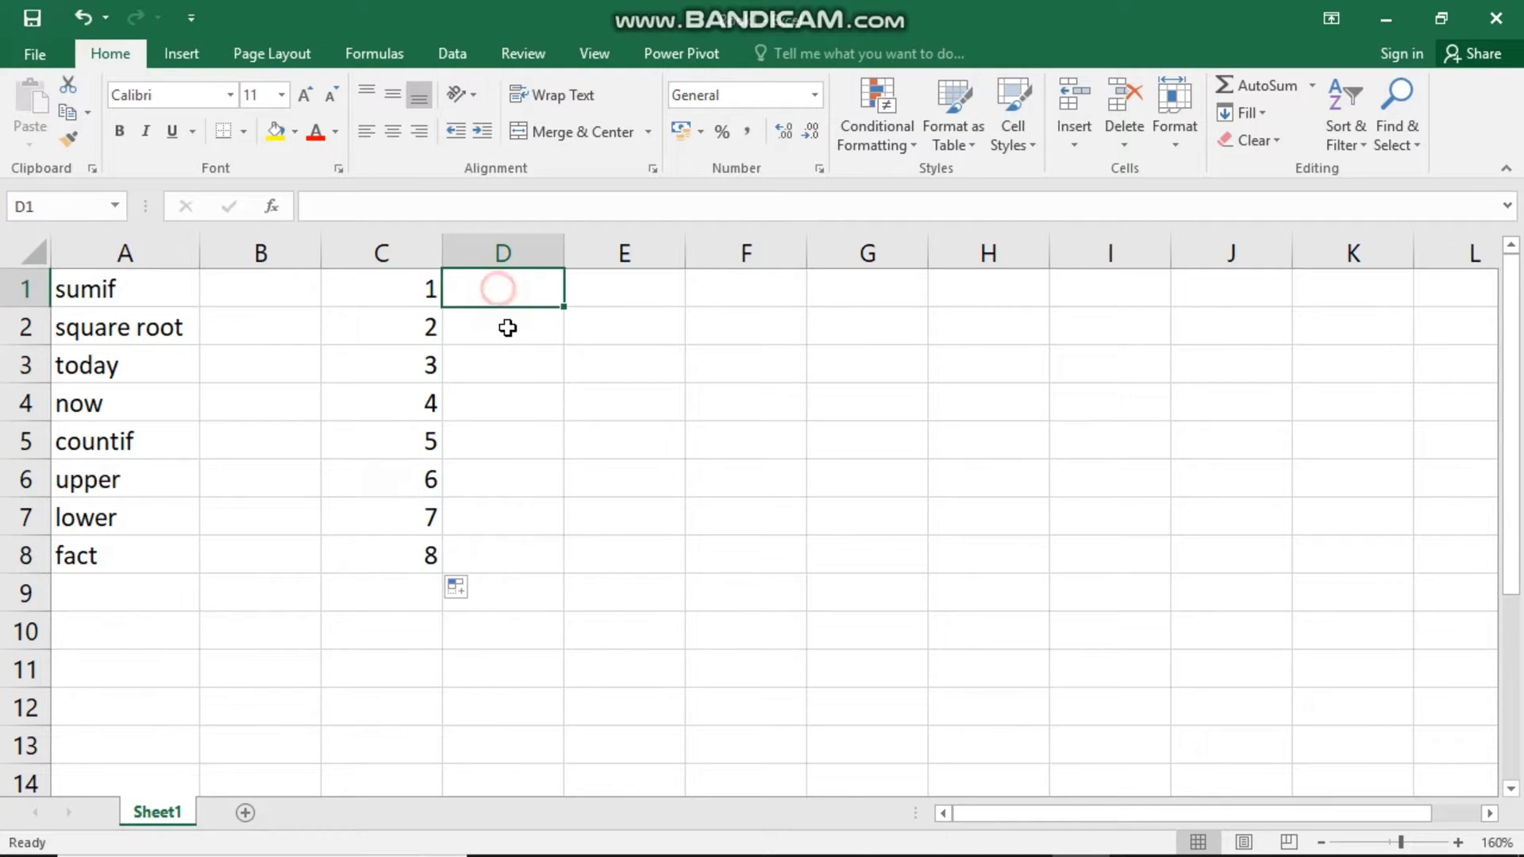
text(2)
key(Return)
text(4)
key(Return)
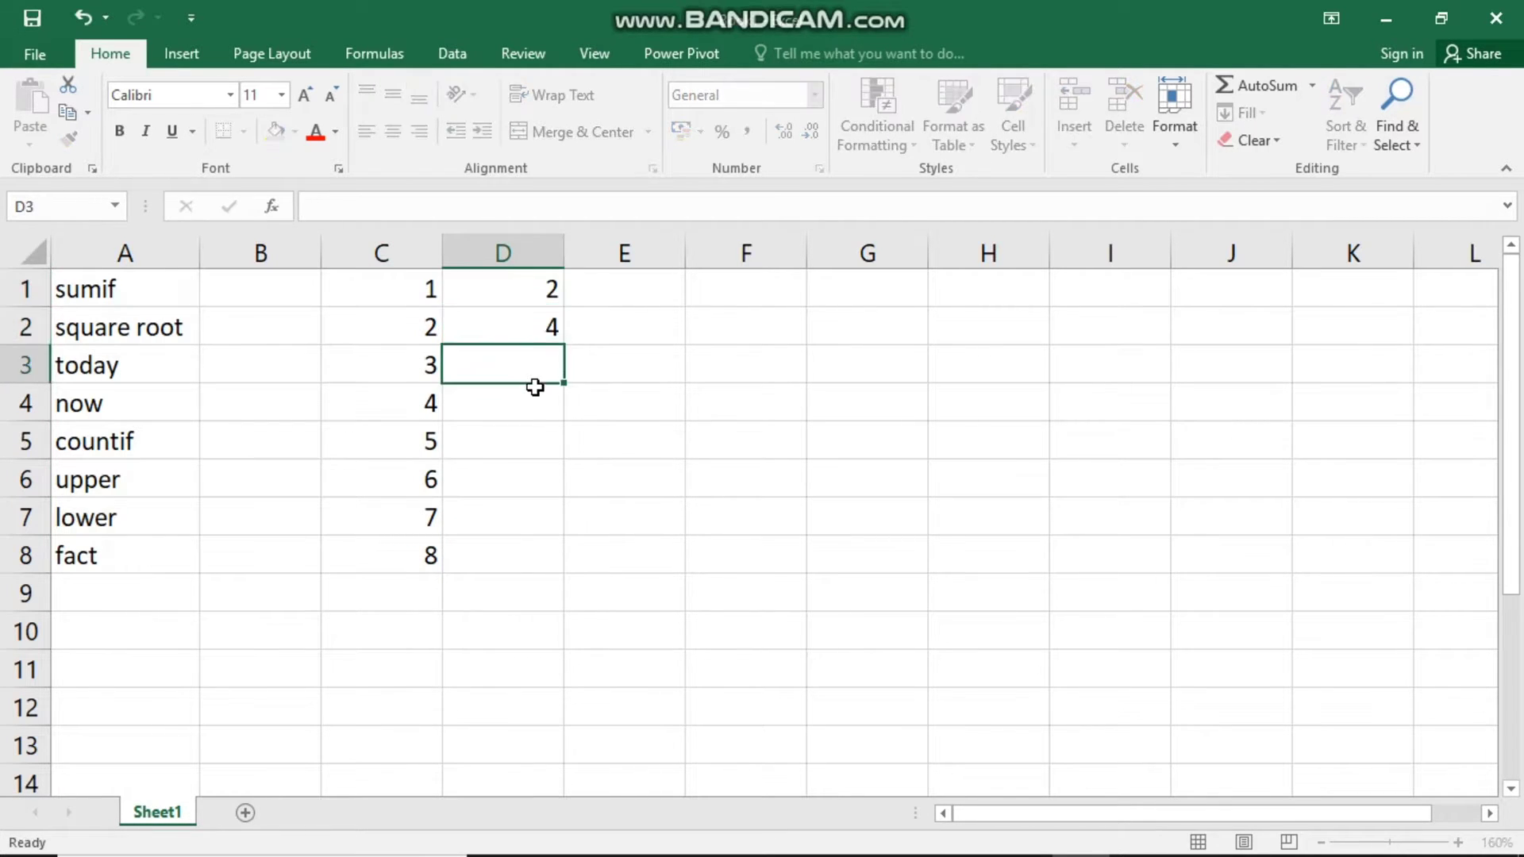
drag(532, 282, 545, 577)
click(724, 551)
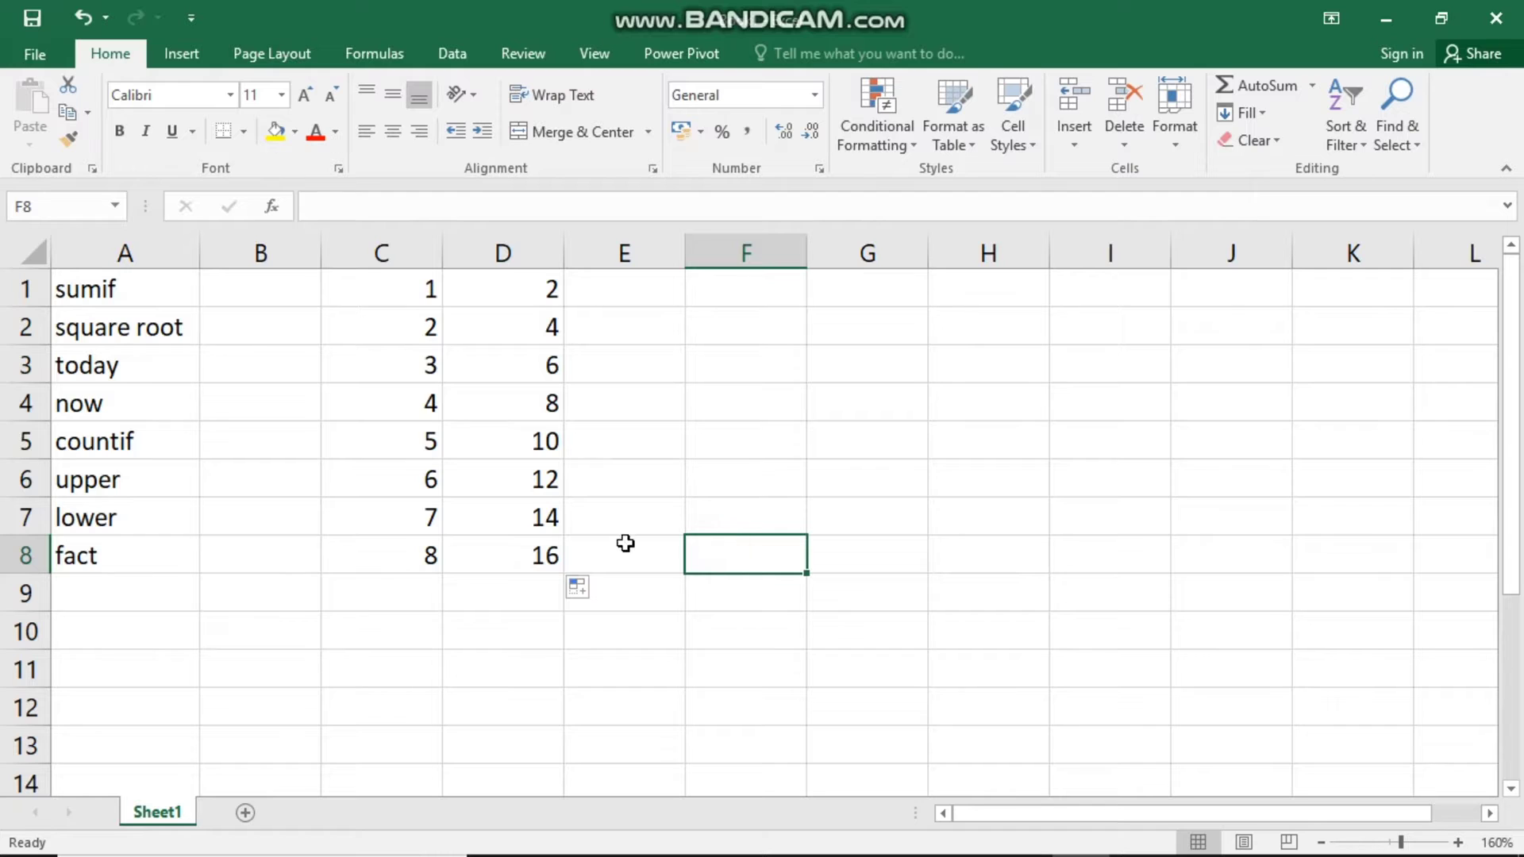
drag(405, 290, 528, 566)
click(532, 621)
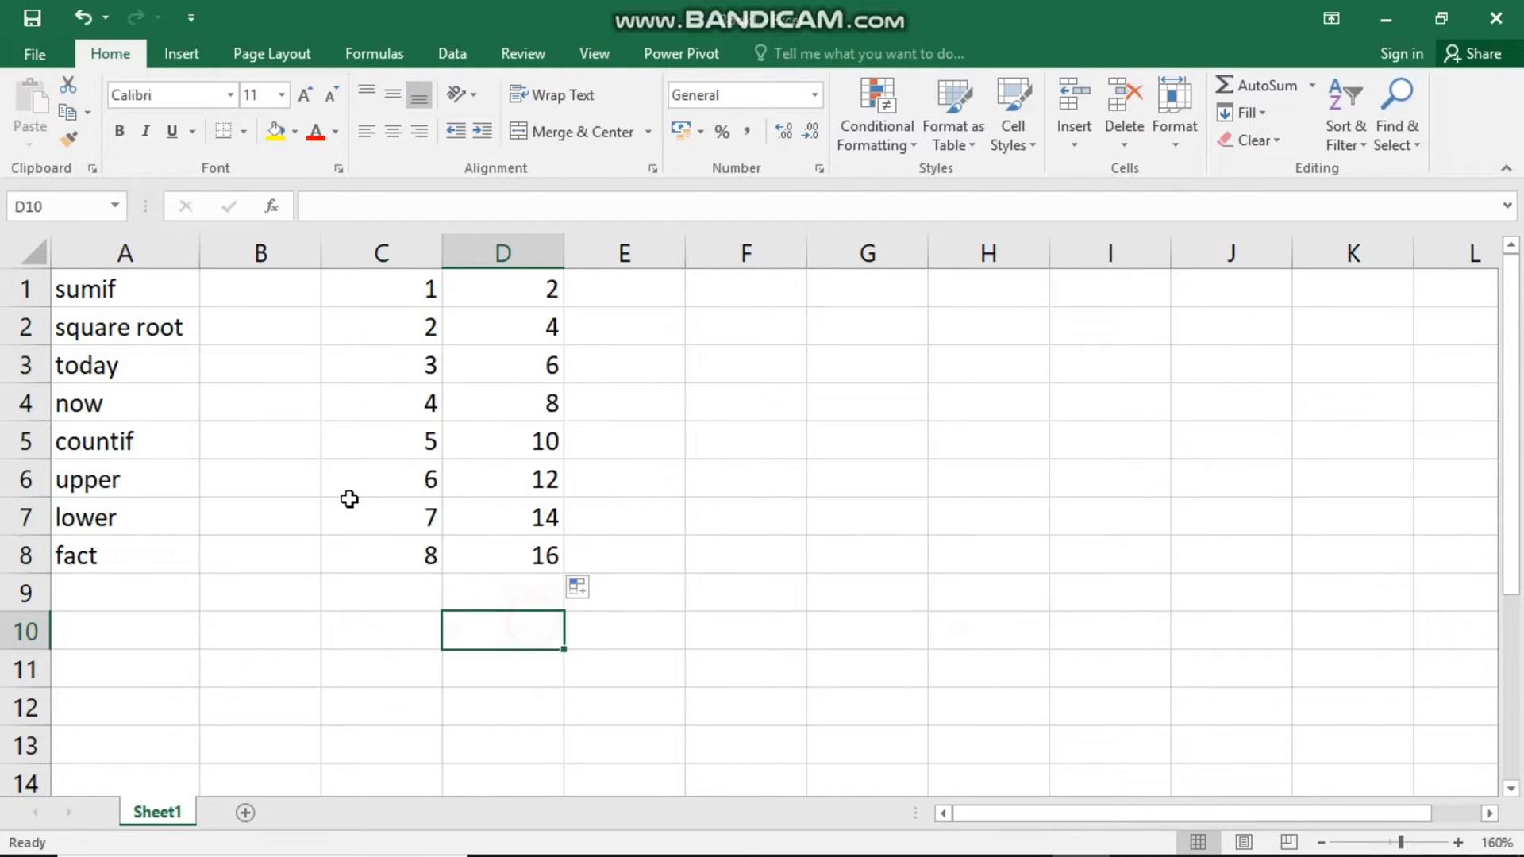
click(86, 285)
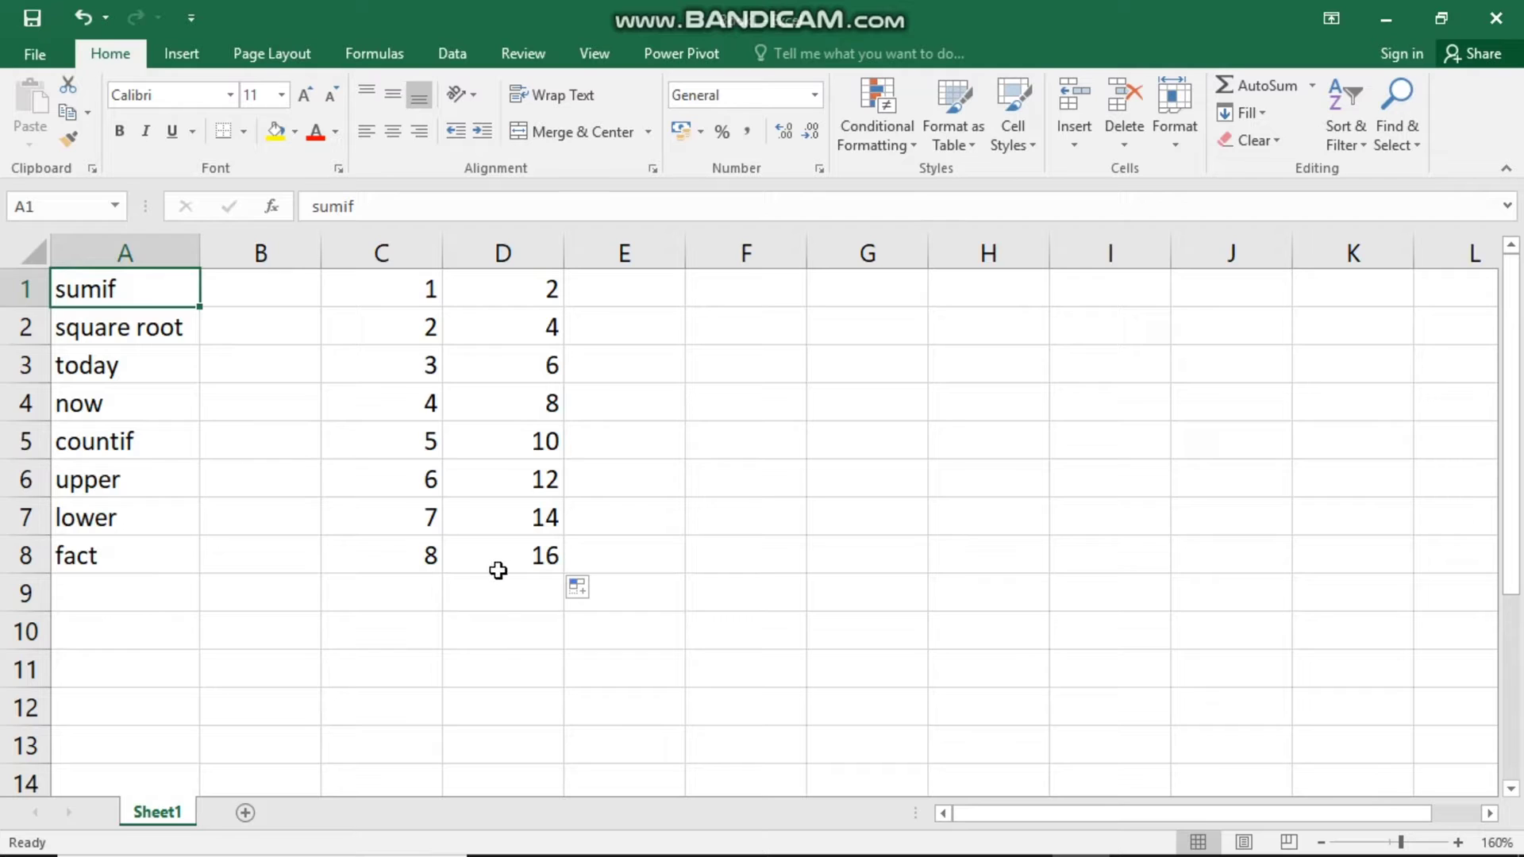
- Enter the formula =SUMIF(C1:D8,2) in F8 to add the cells equal to 2
click(726, 558)
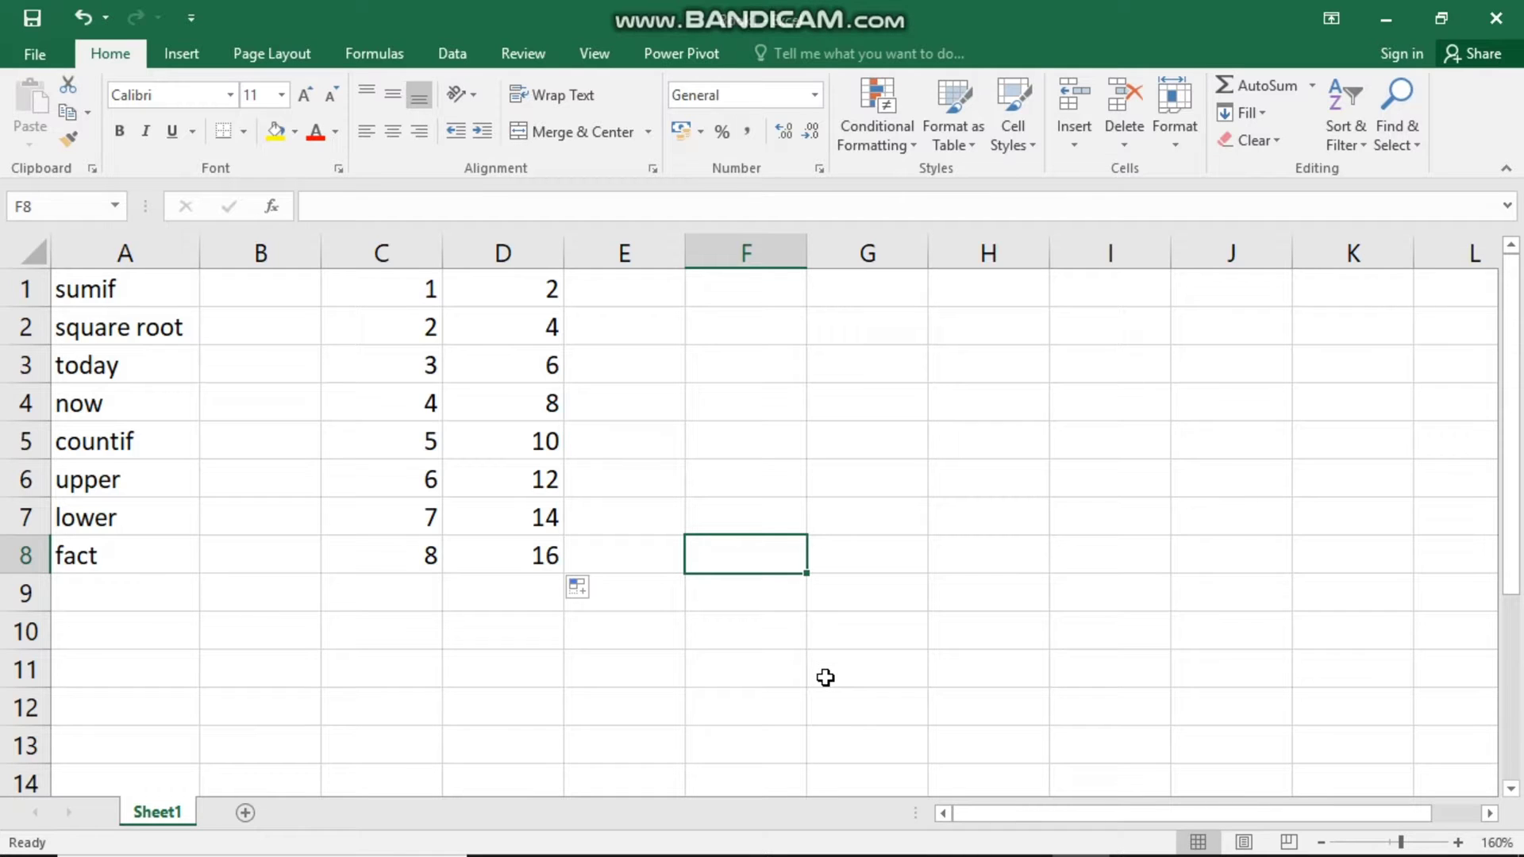
text(=)
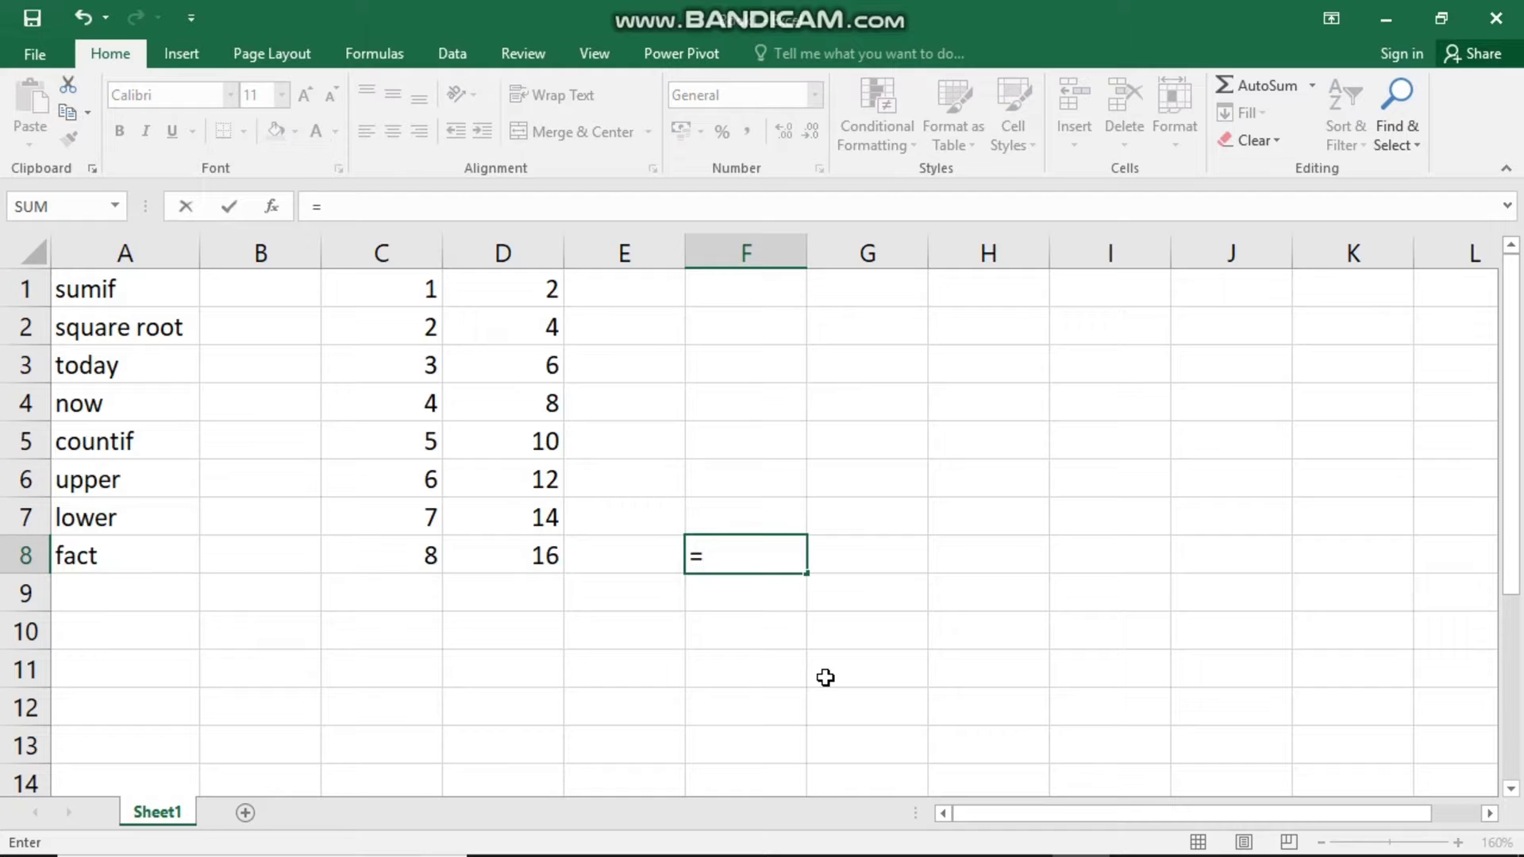
text(su)
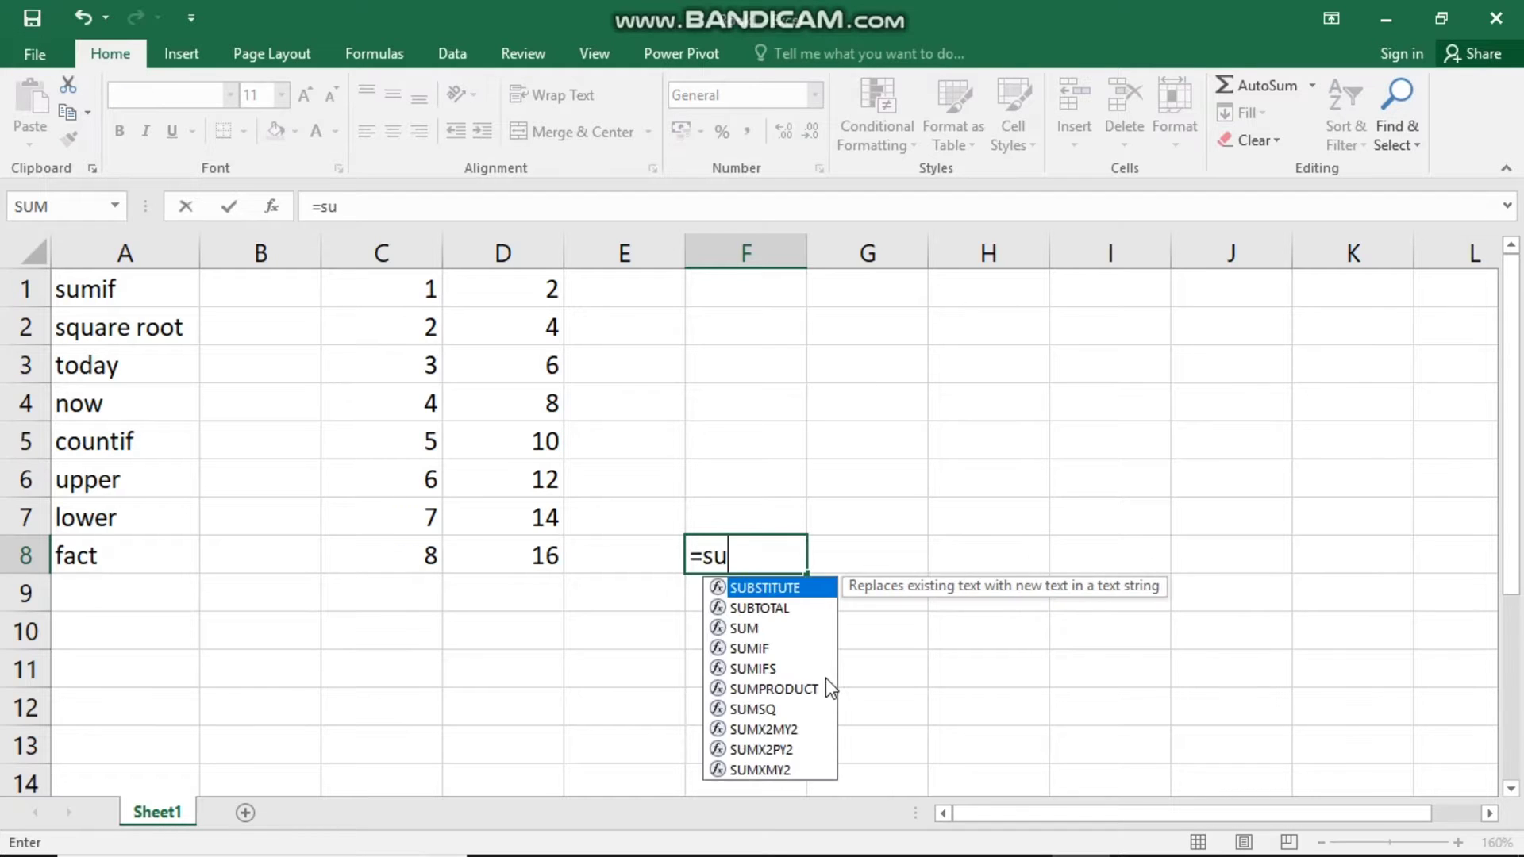
text(mif)
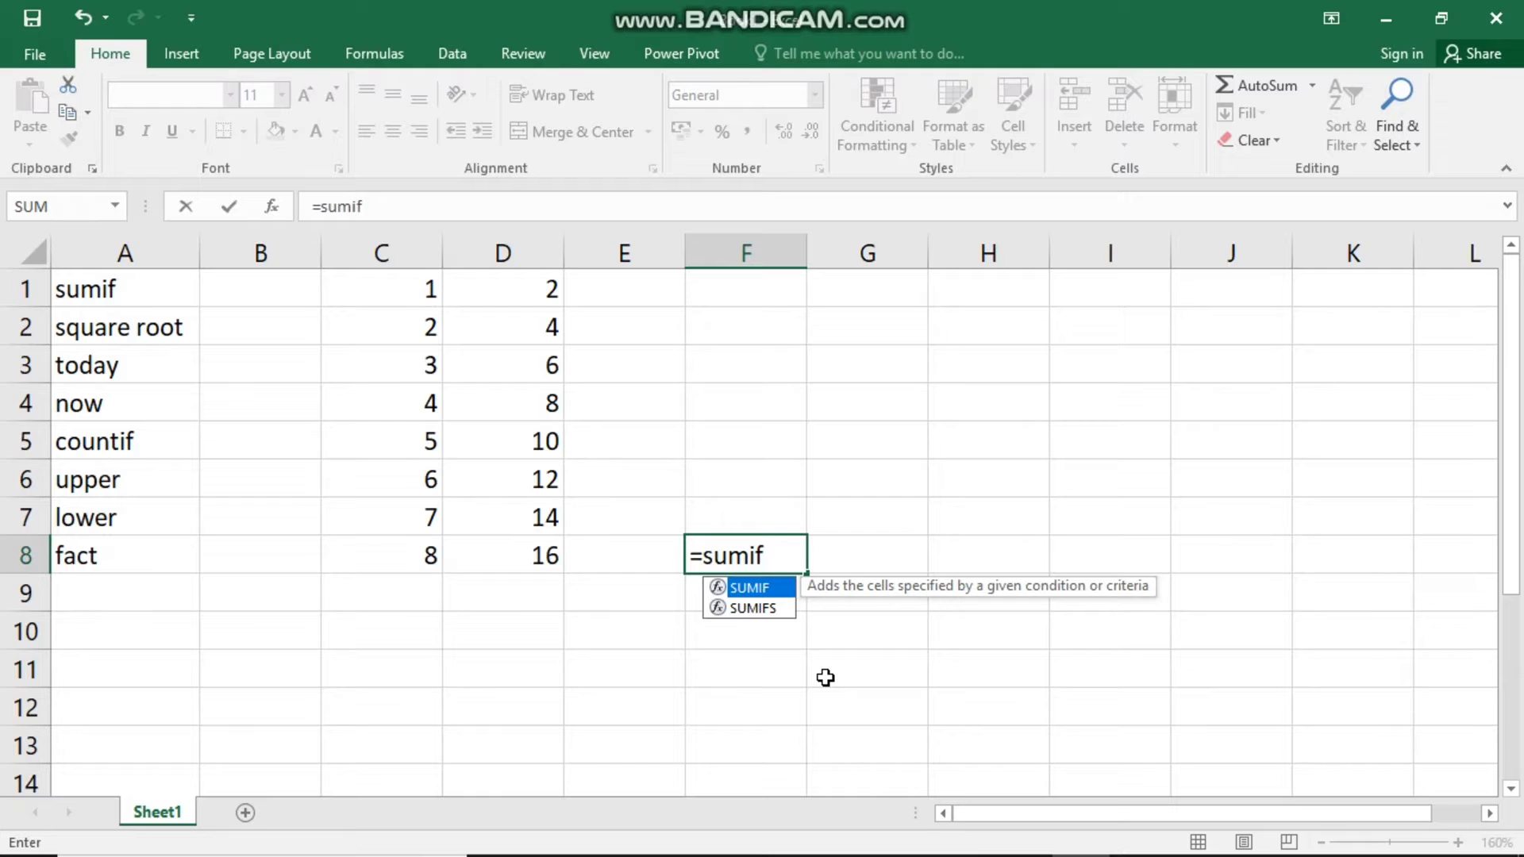
text(()
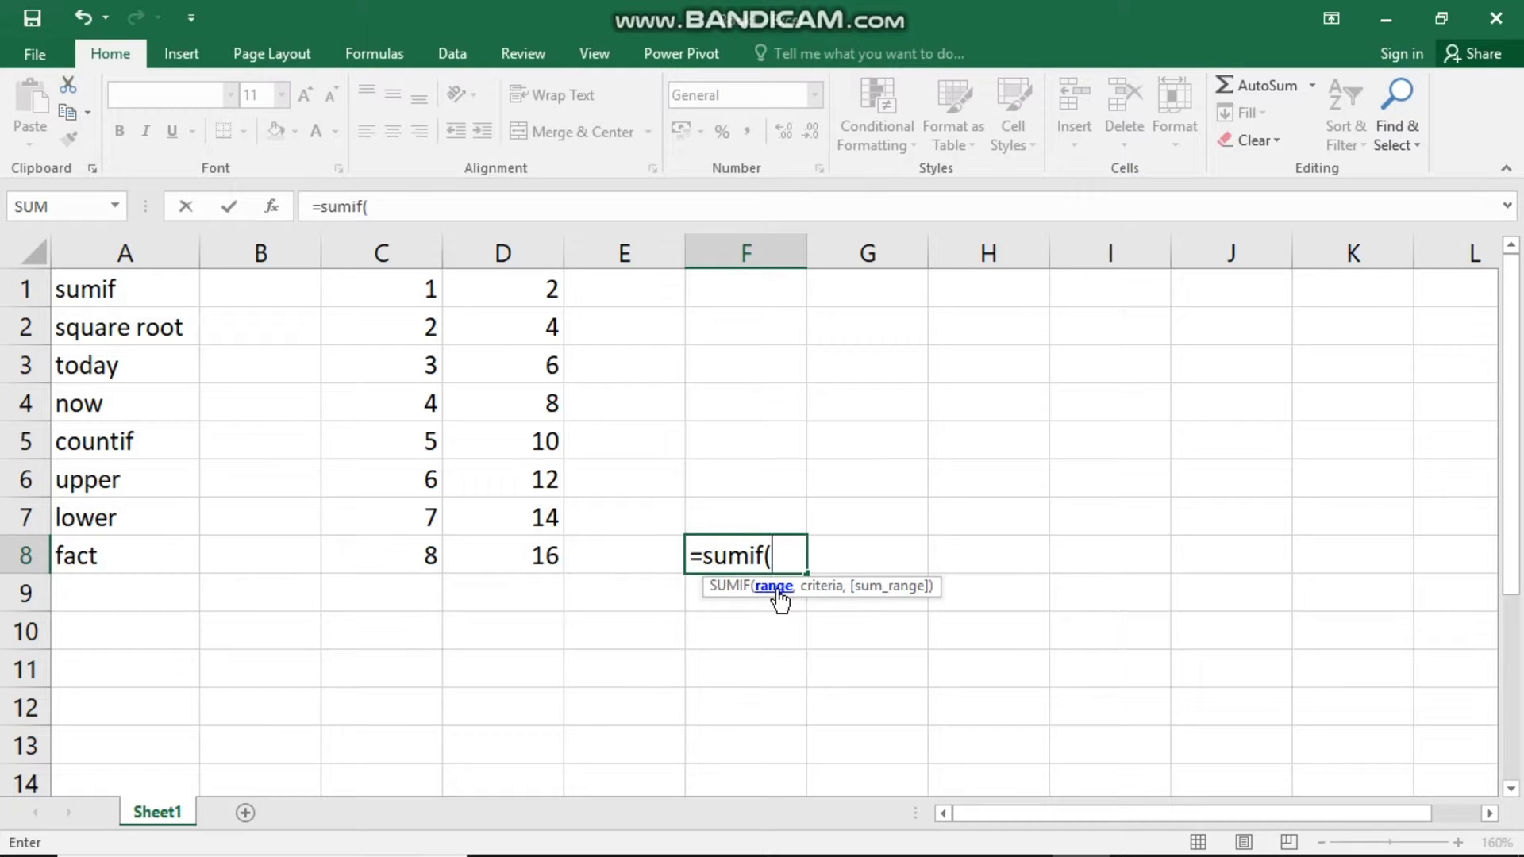
click(411, 289)
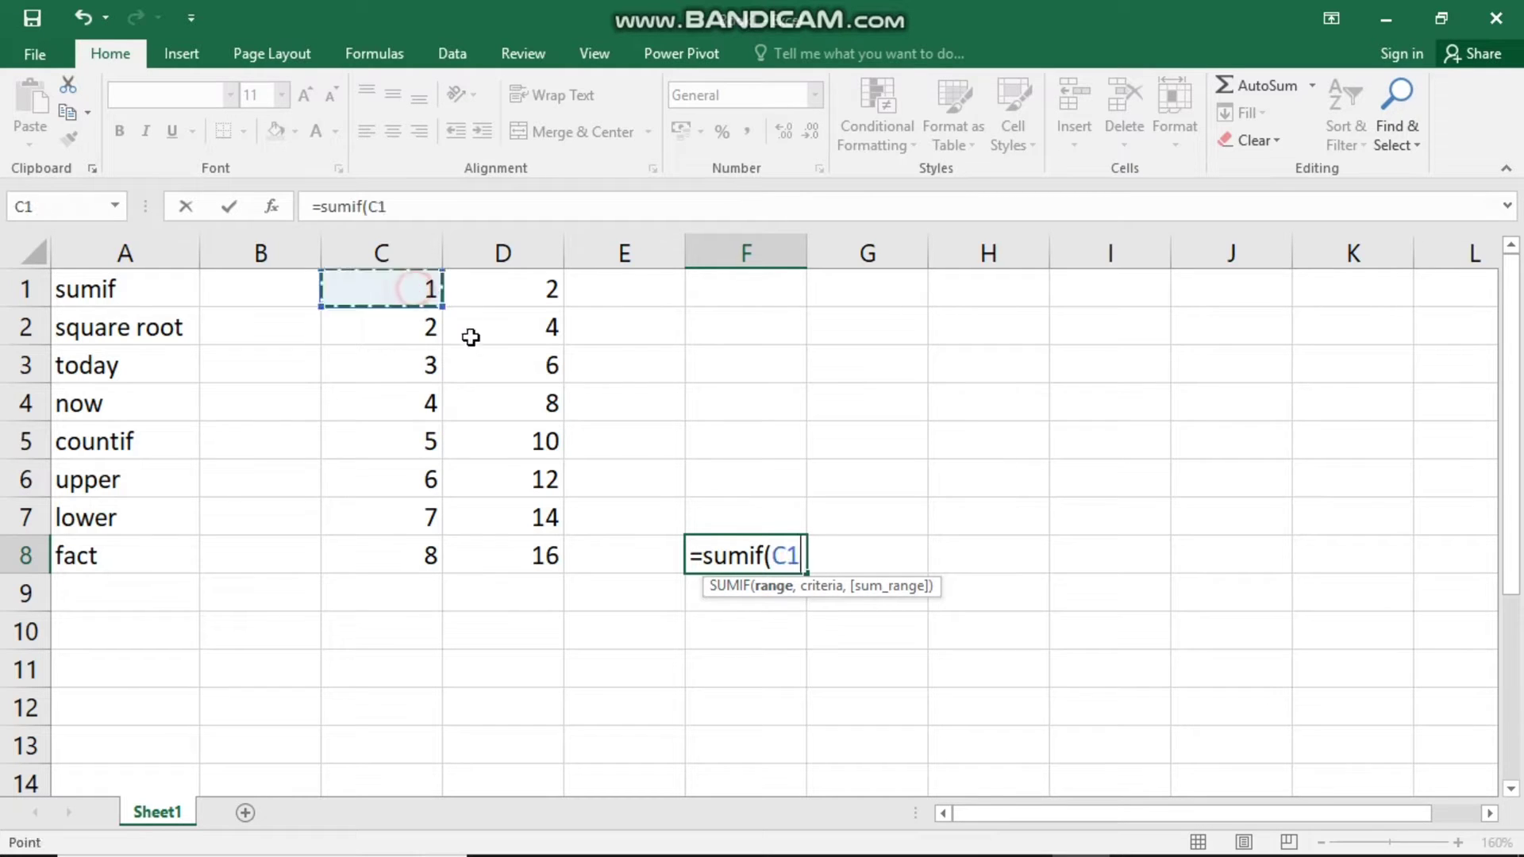
drag(471, 338, 517, 567)
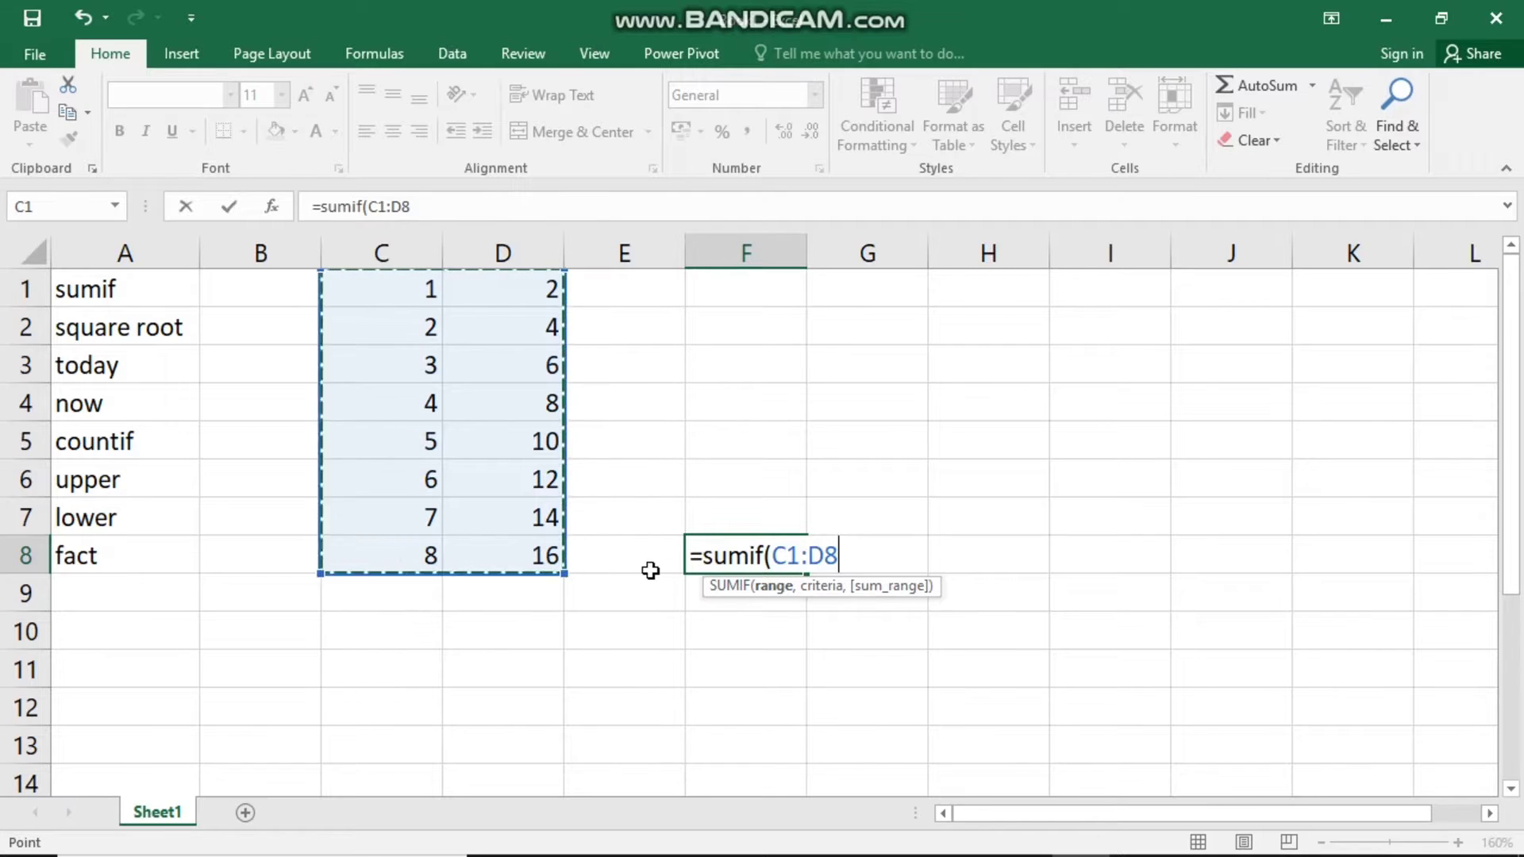
text(,2)
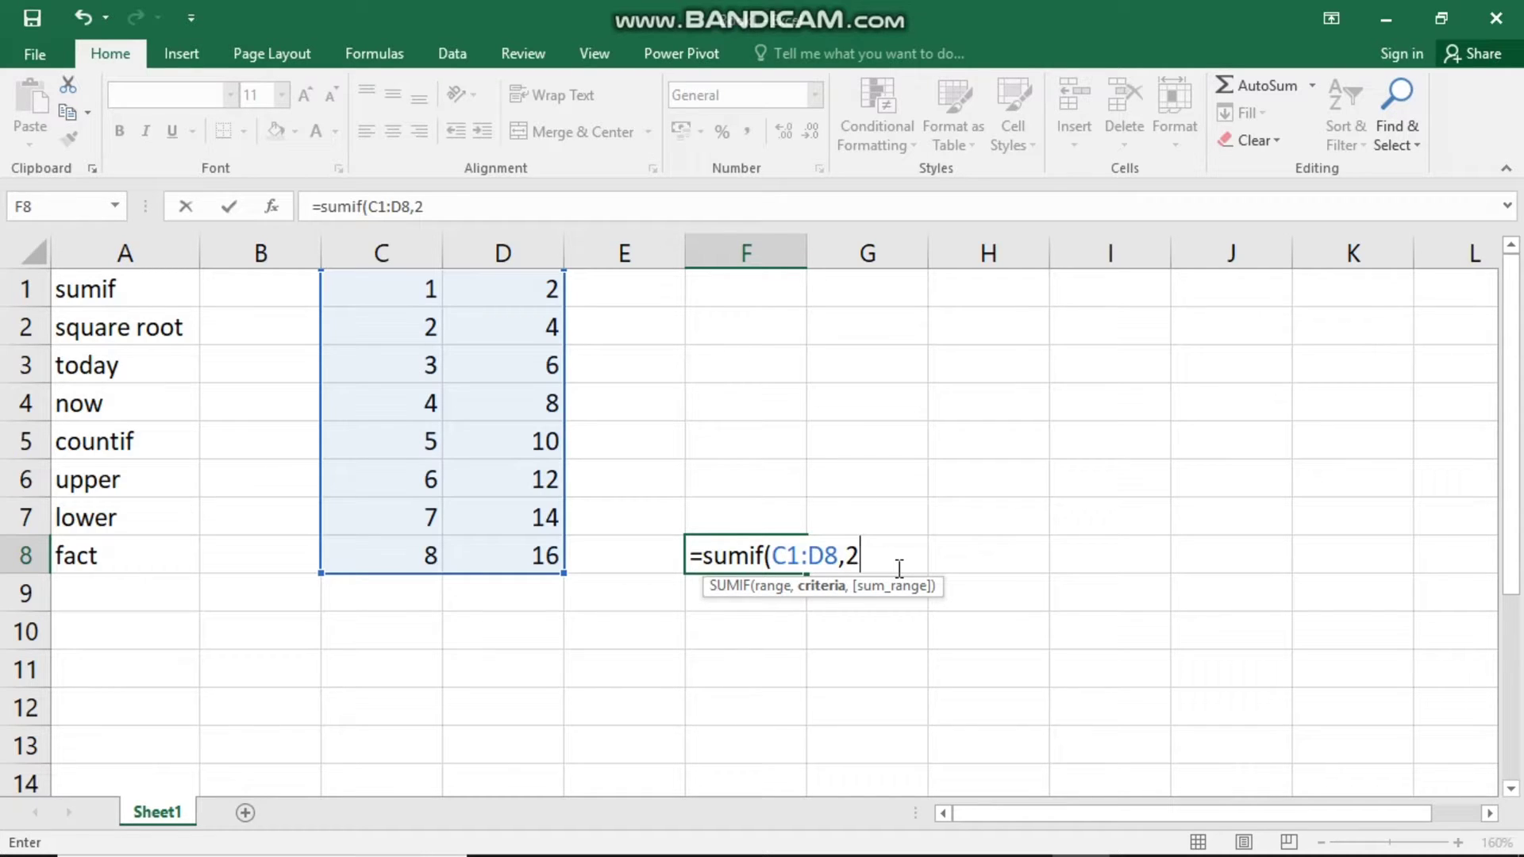
text())
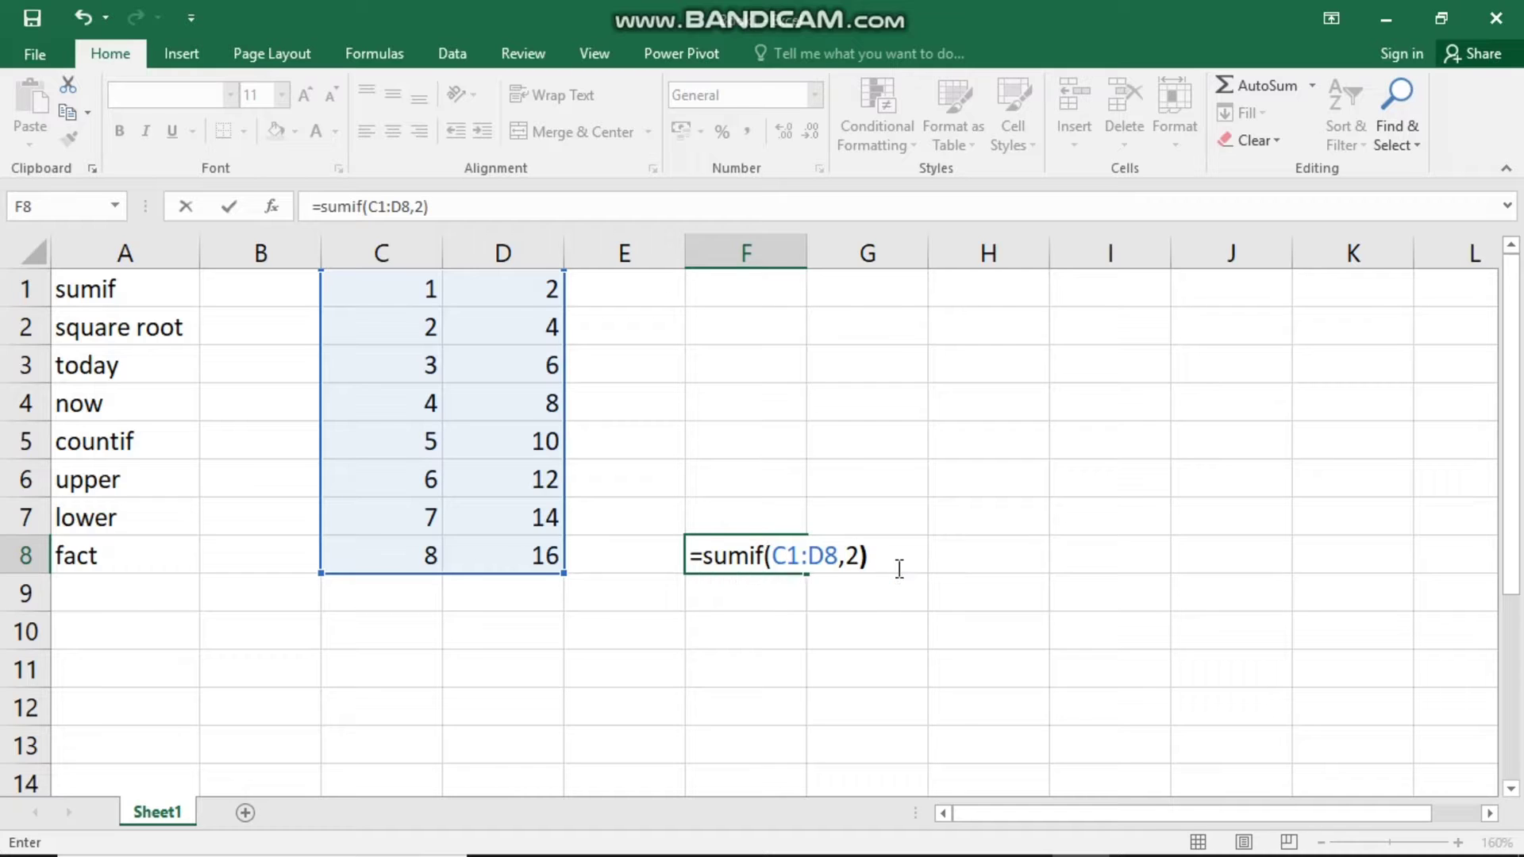
key(Return)
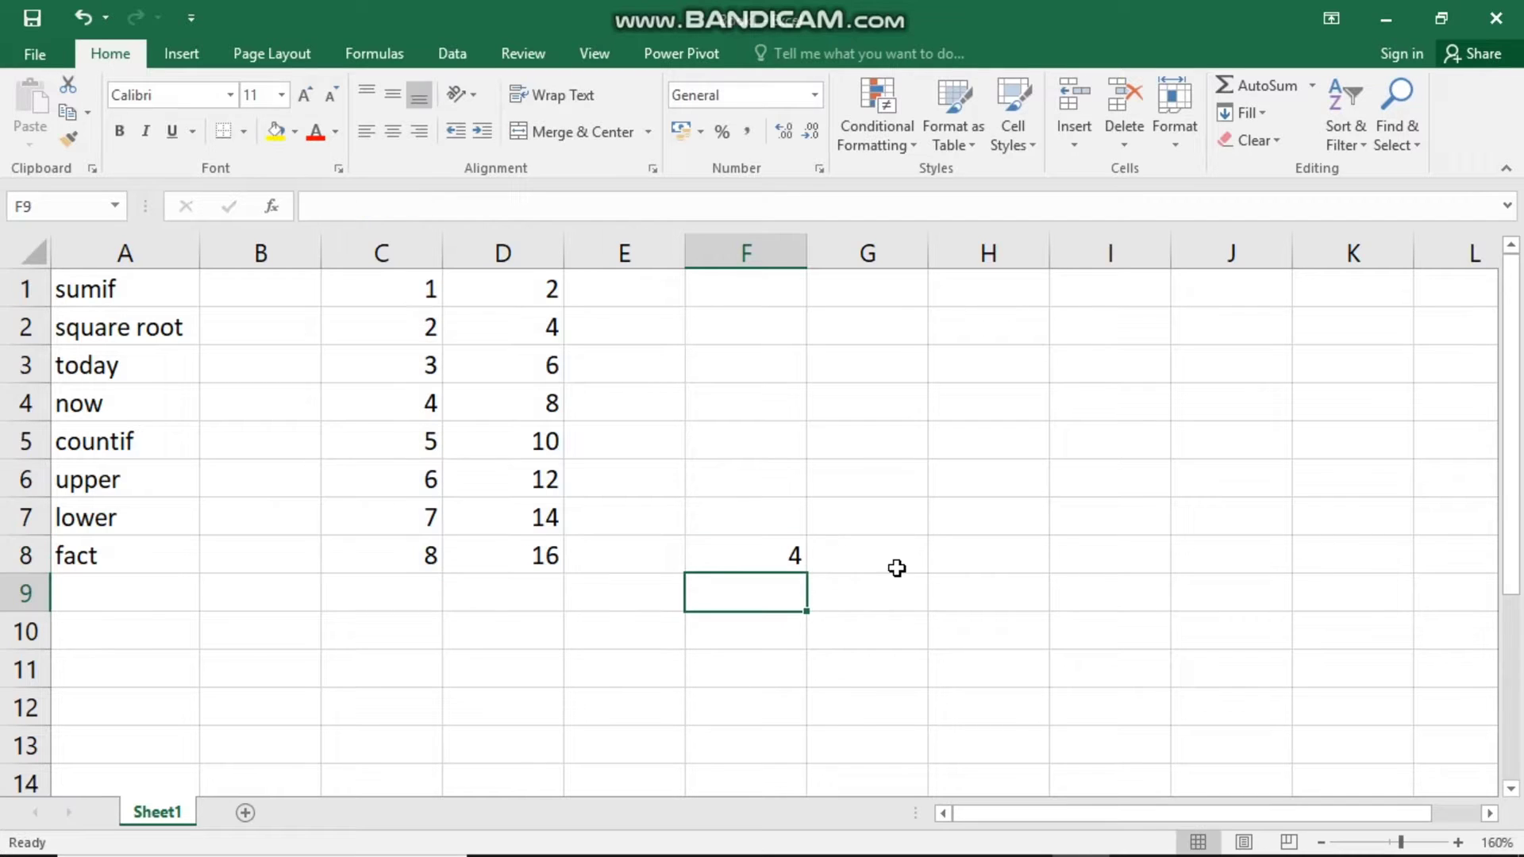
click(792, 552)
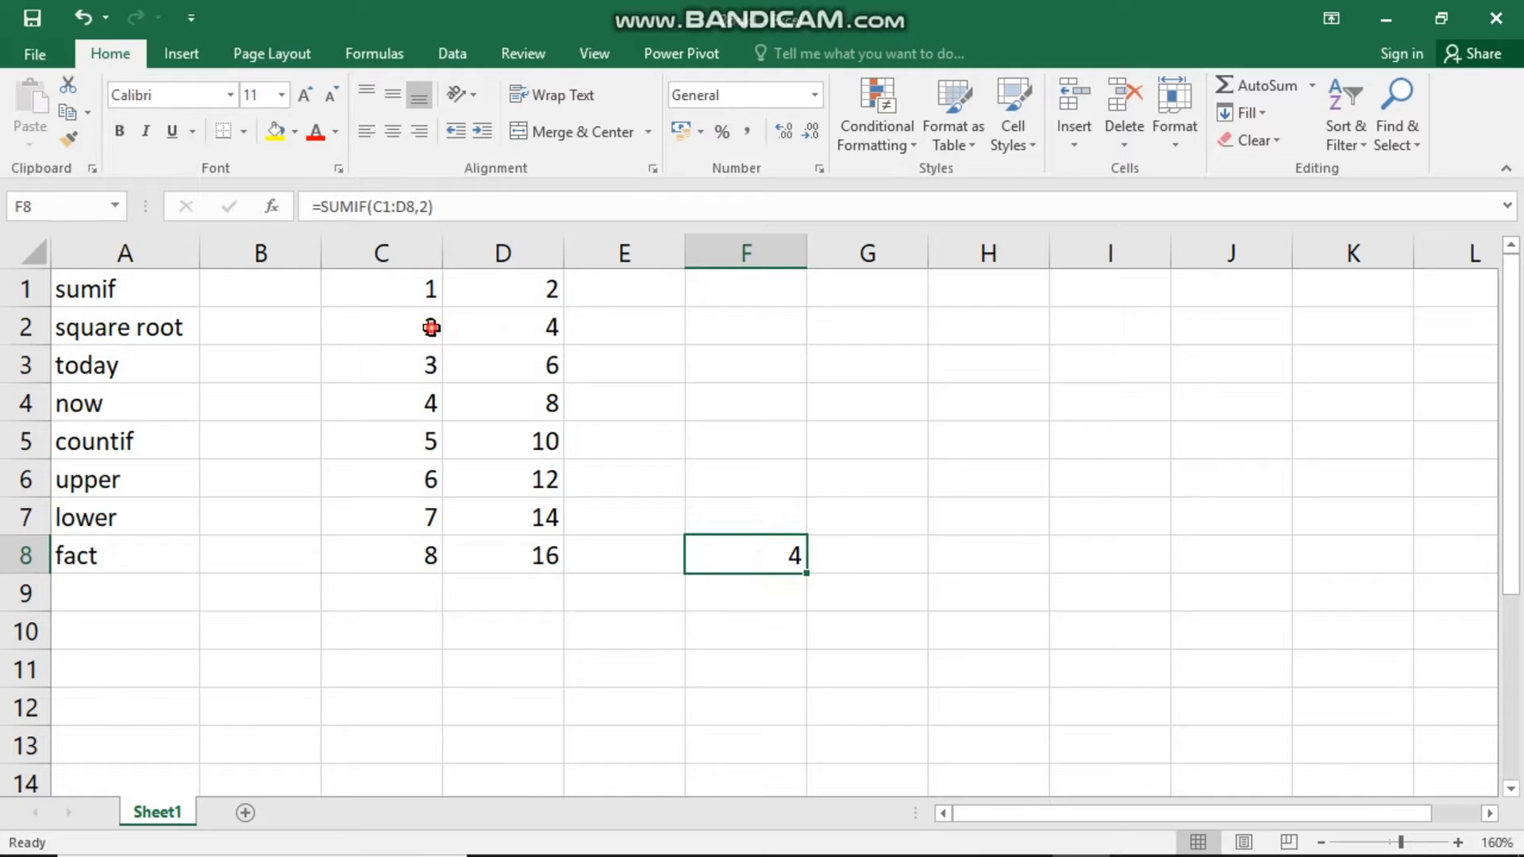
click(433, 327)
click(500, 300)
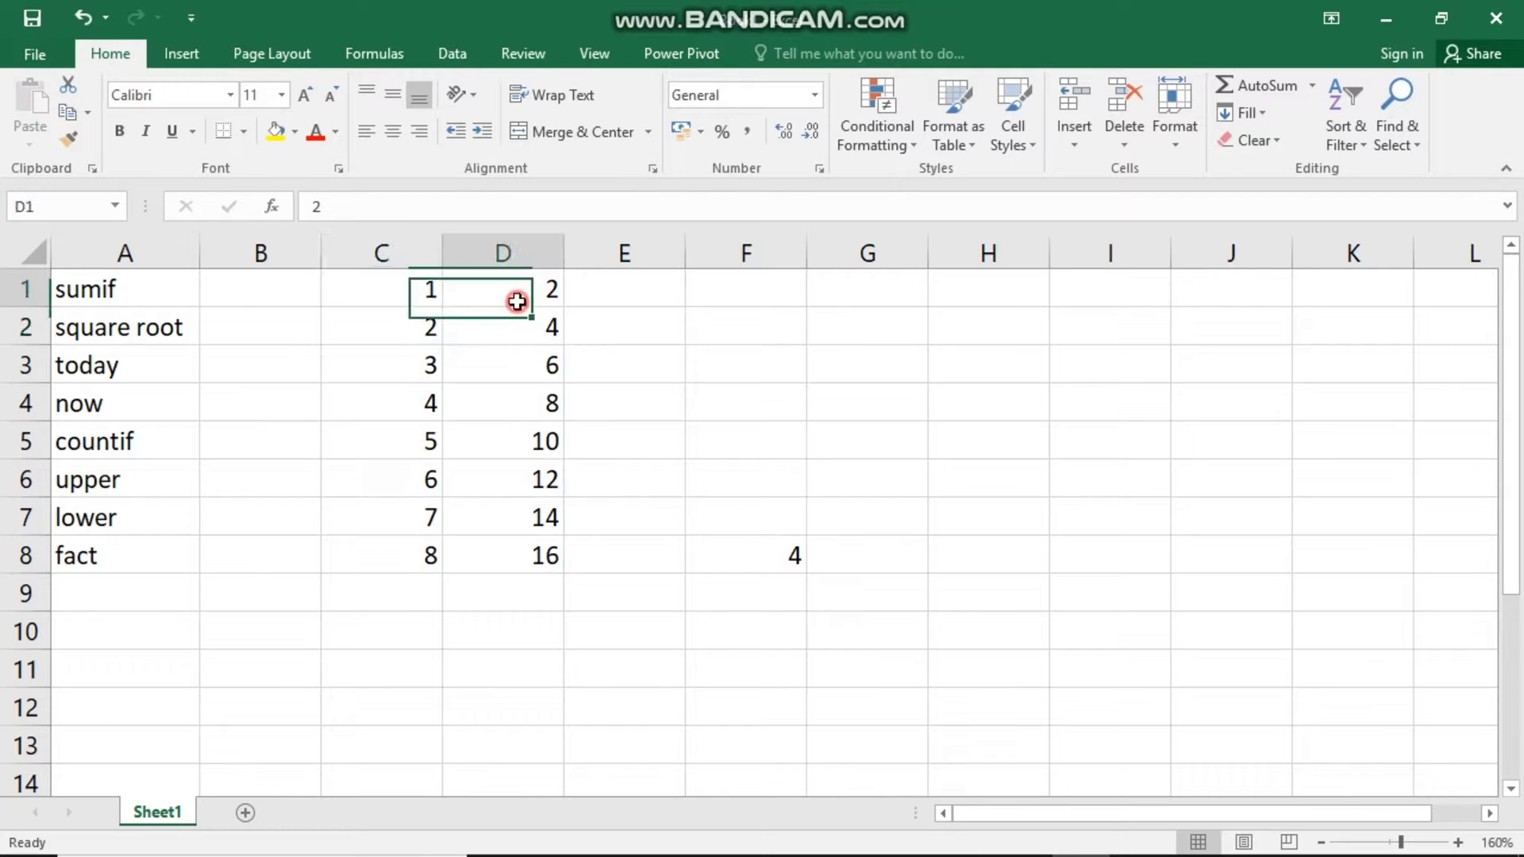
- Change the criteria of the SUMIF formula in F8 to ">5"
click(745, 546)
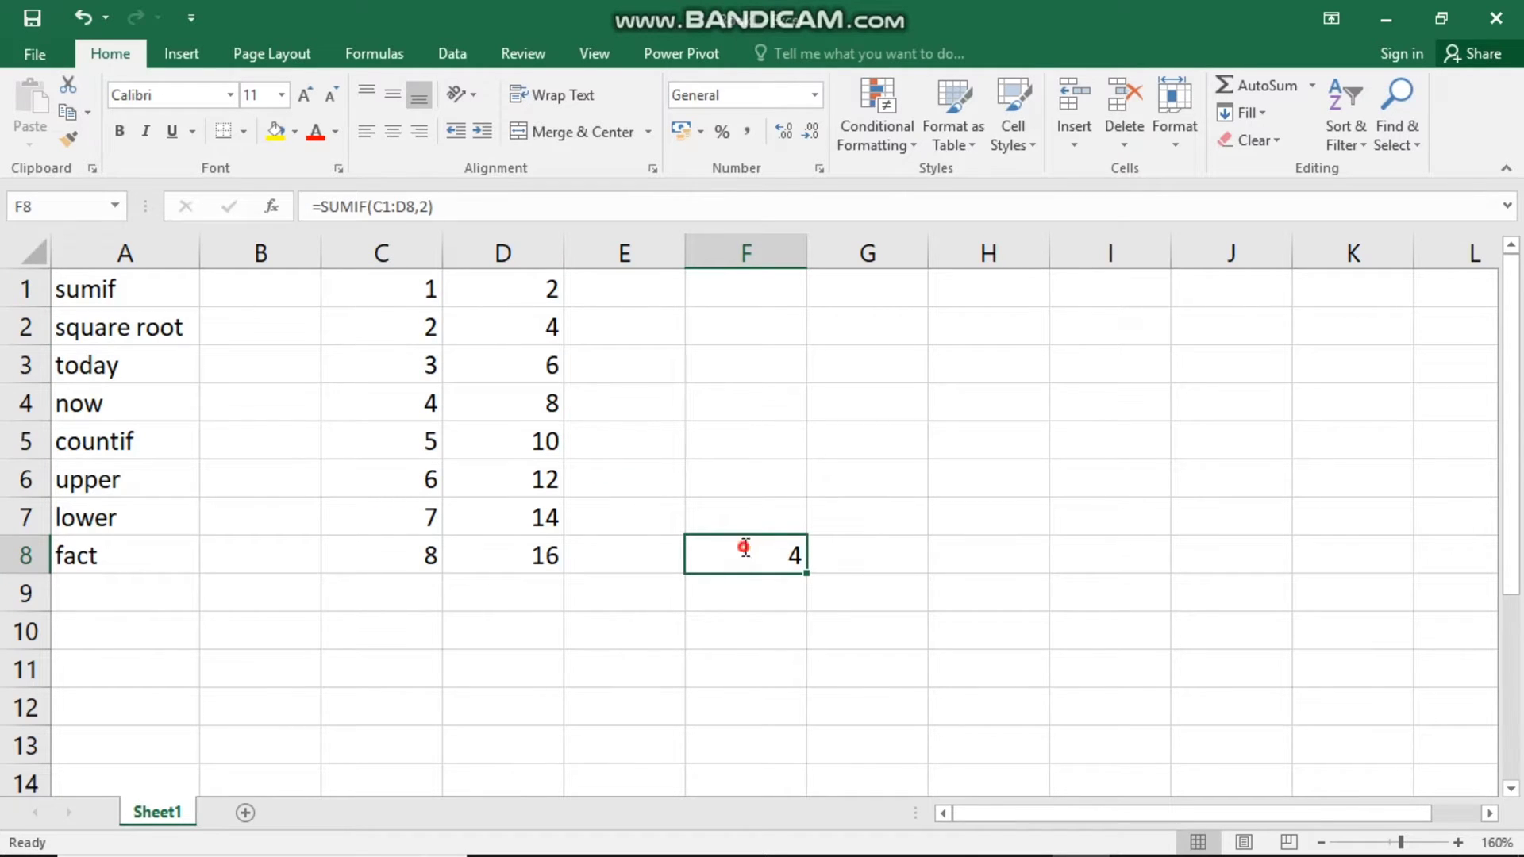
double_click(745, 548)
click(879, 556)
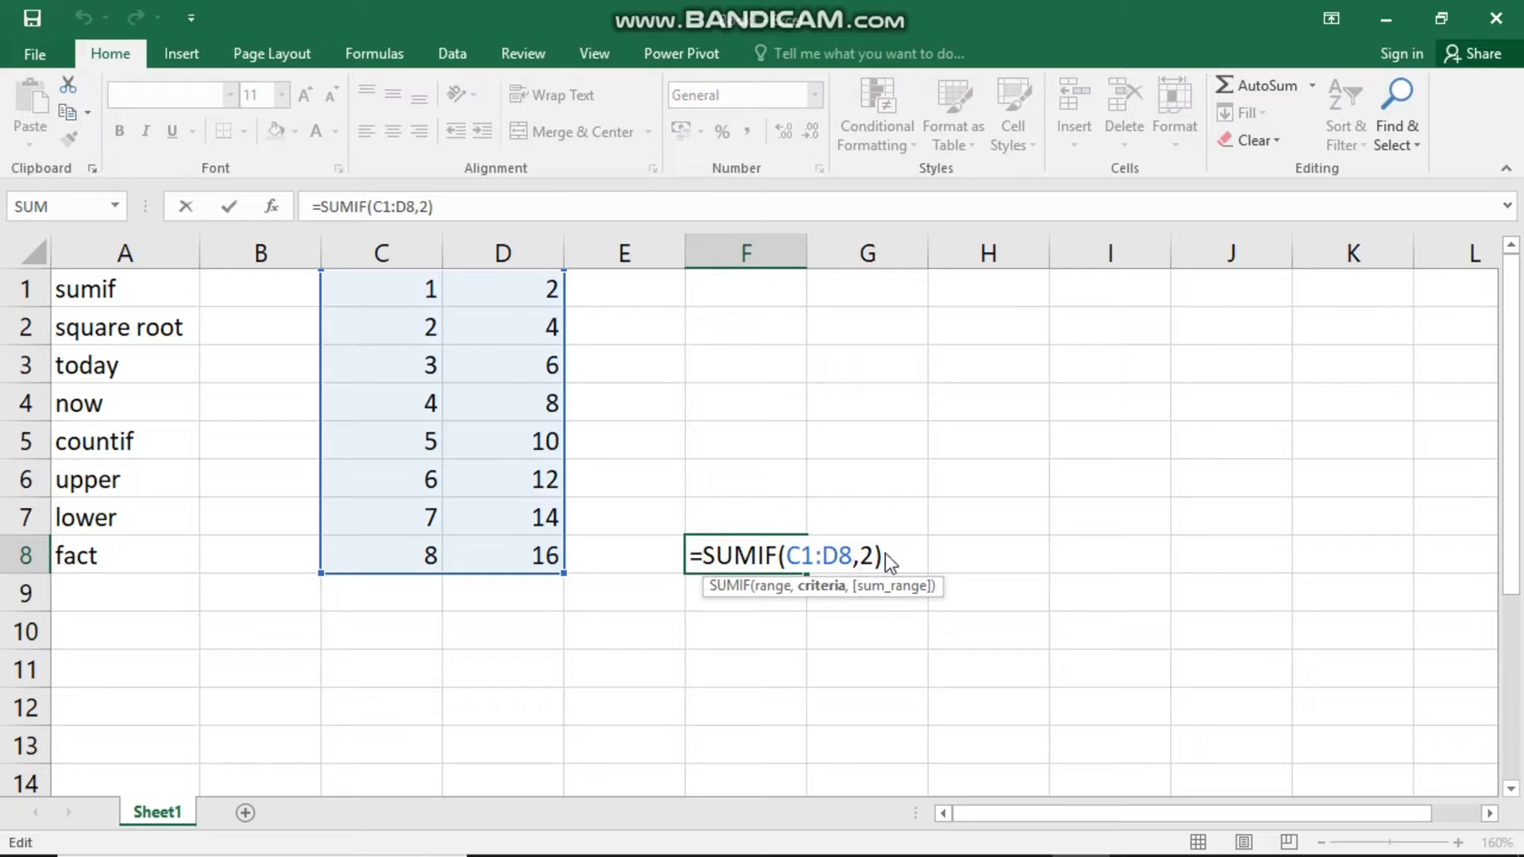
key(BackSpace)
text(">5)
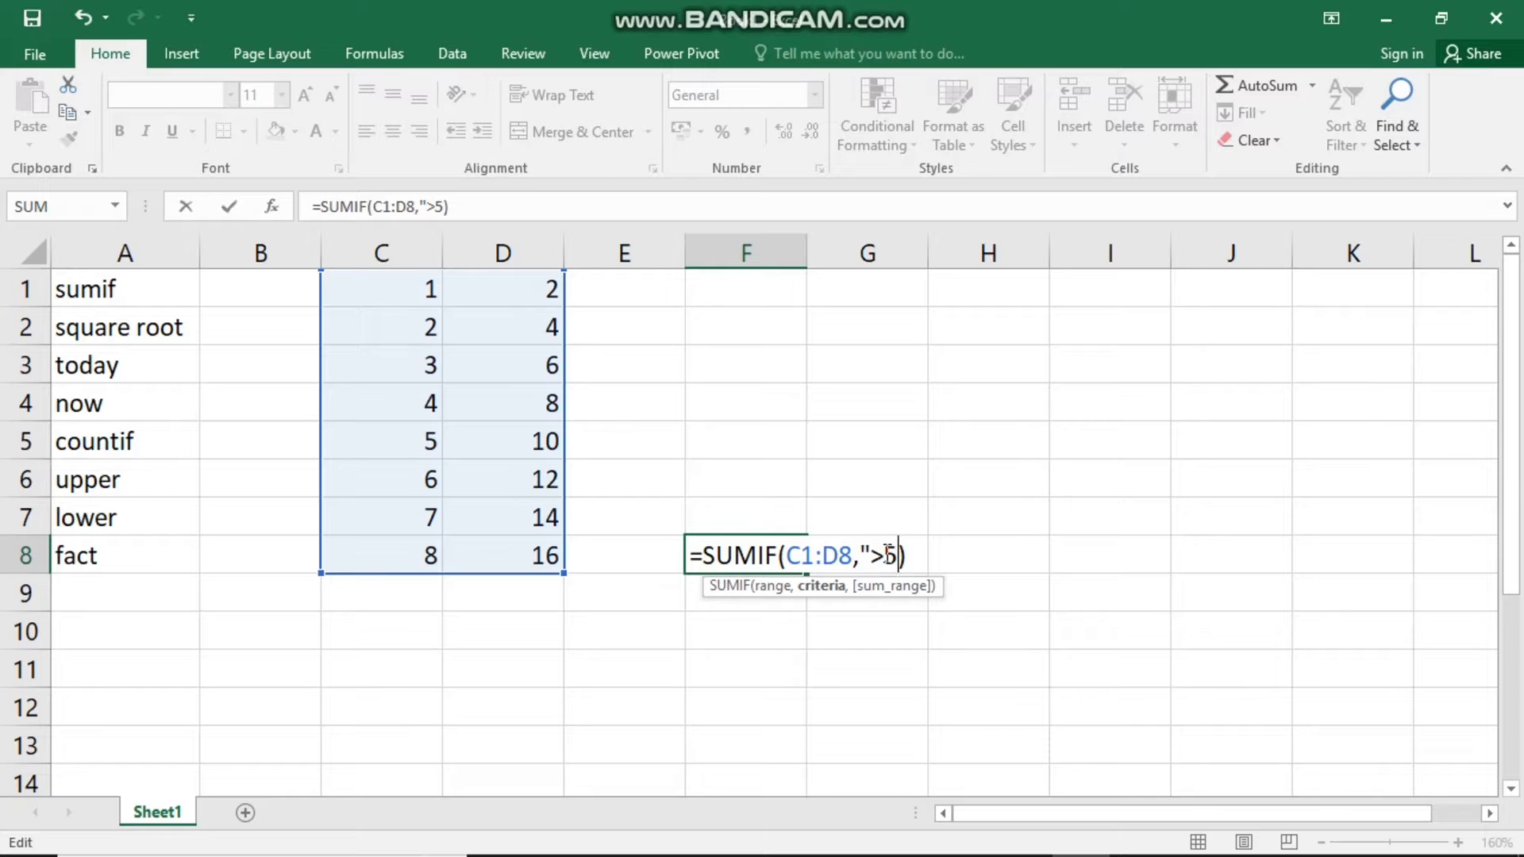
text(")
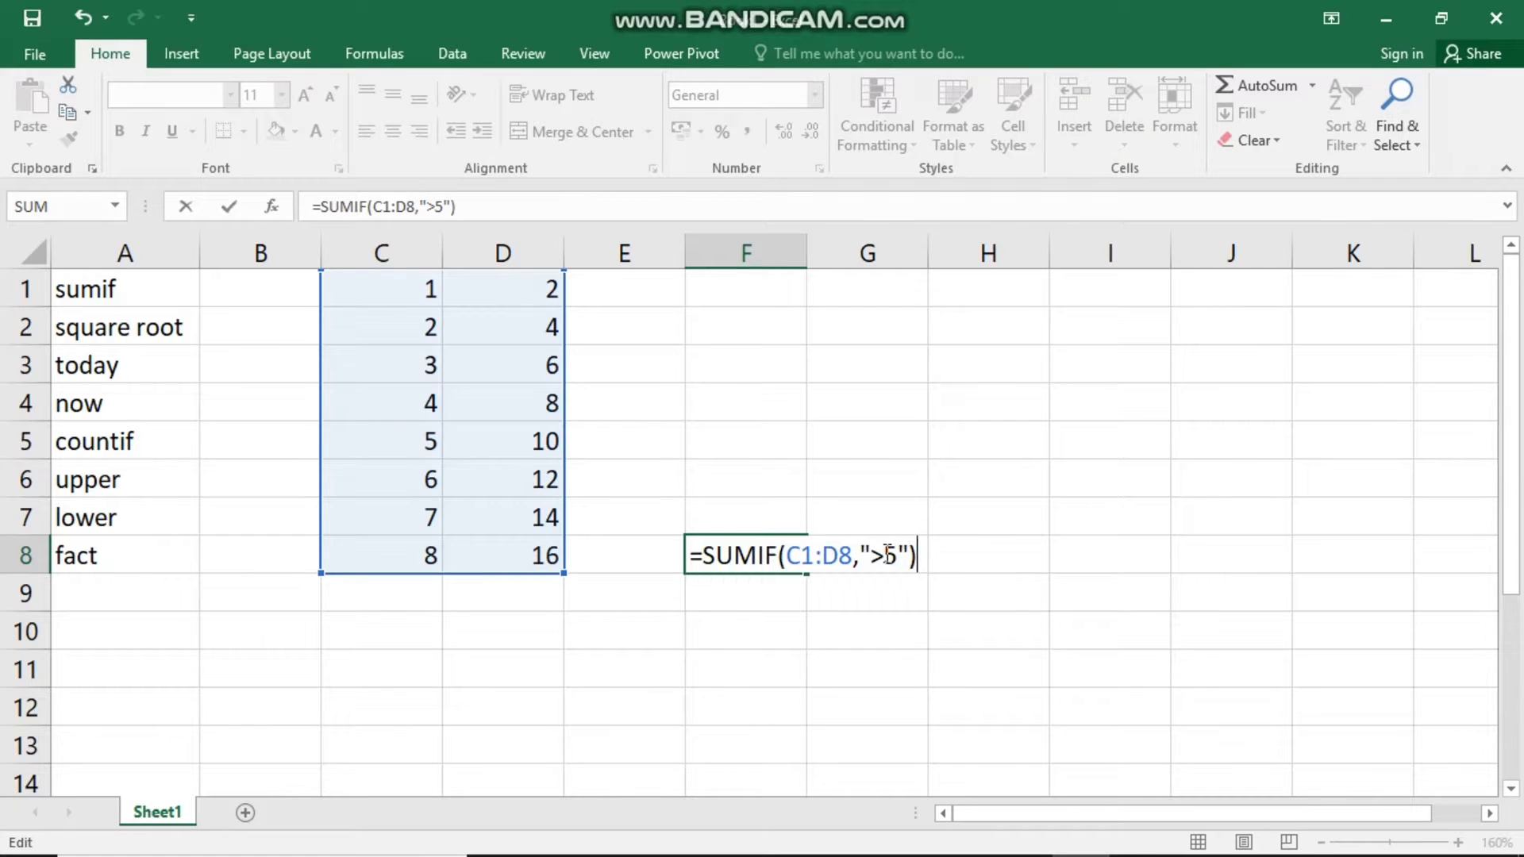
key(Return)
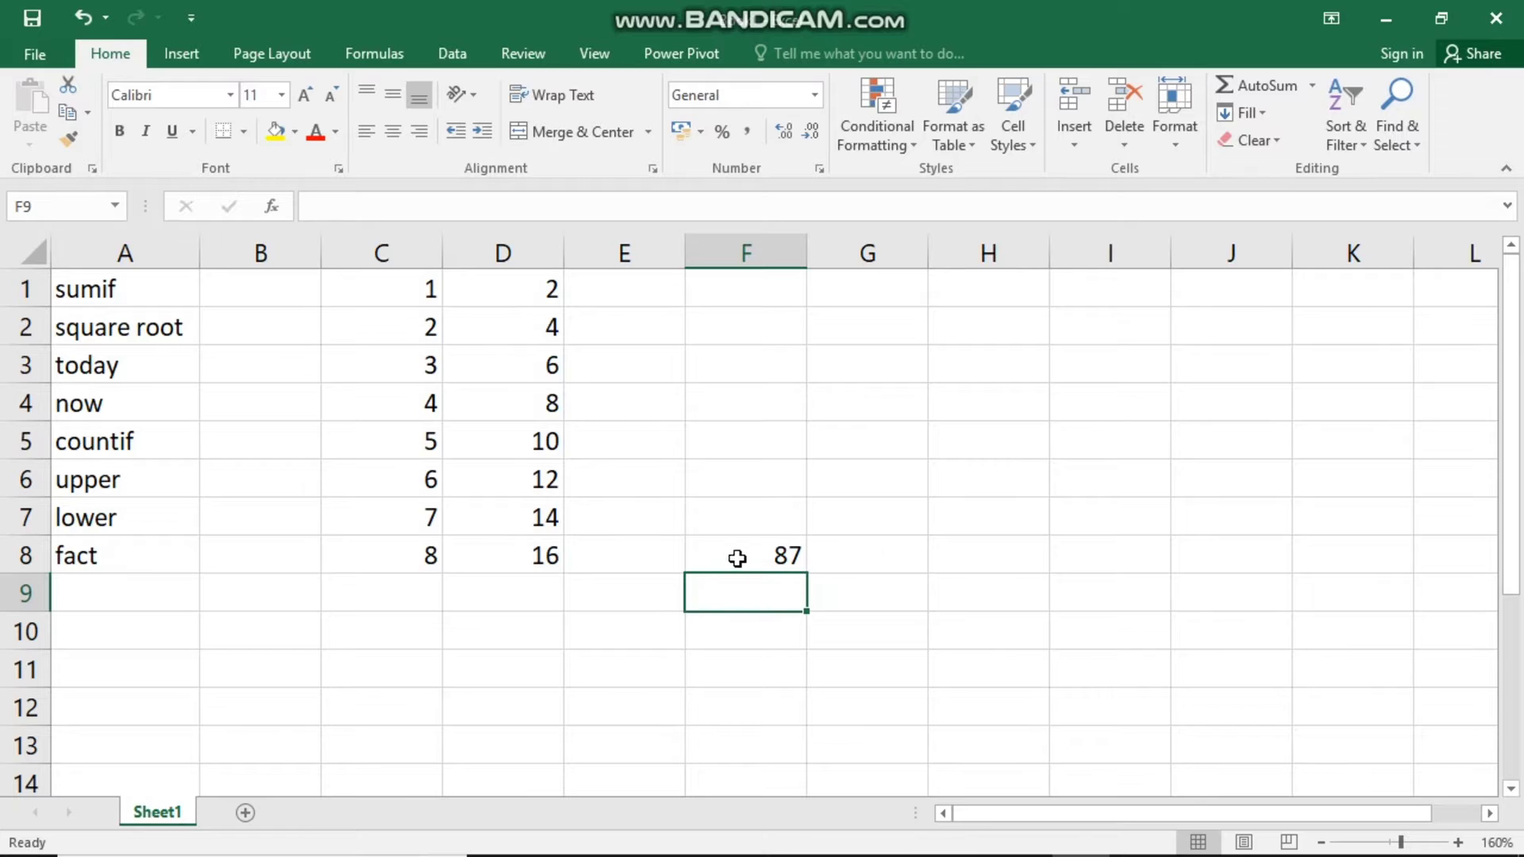
drag(428, 442, 426, 290)
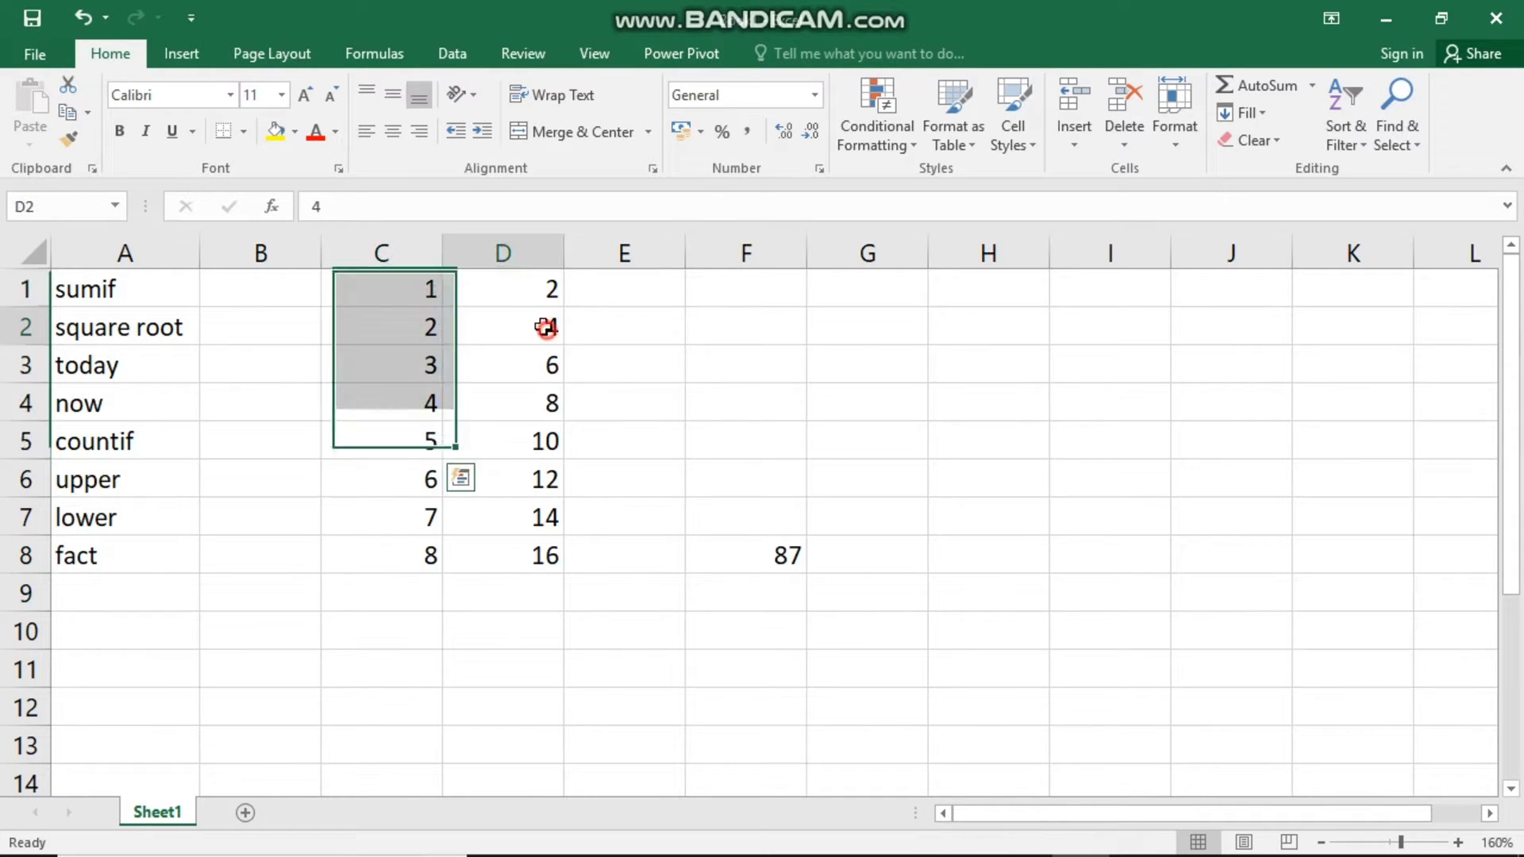
drag(557, 337, 552, 290)
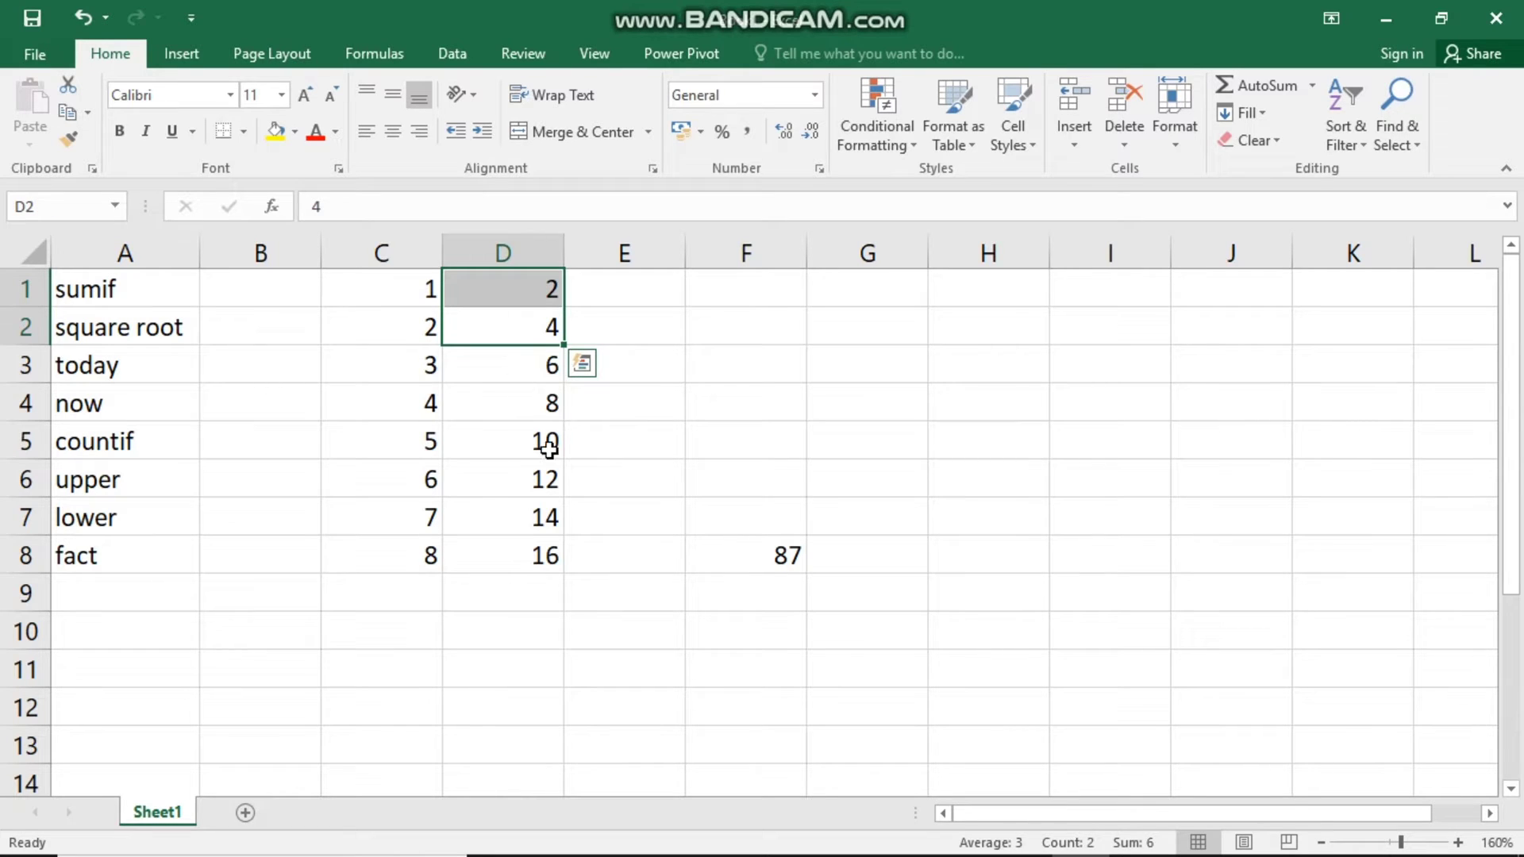
click(752, 547)
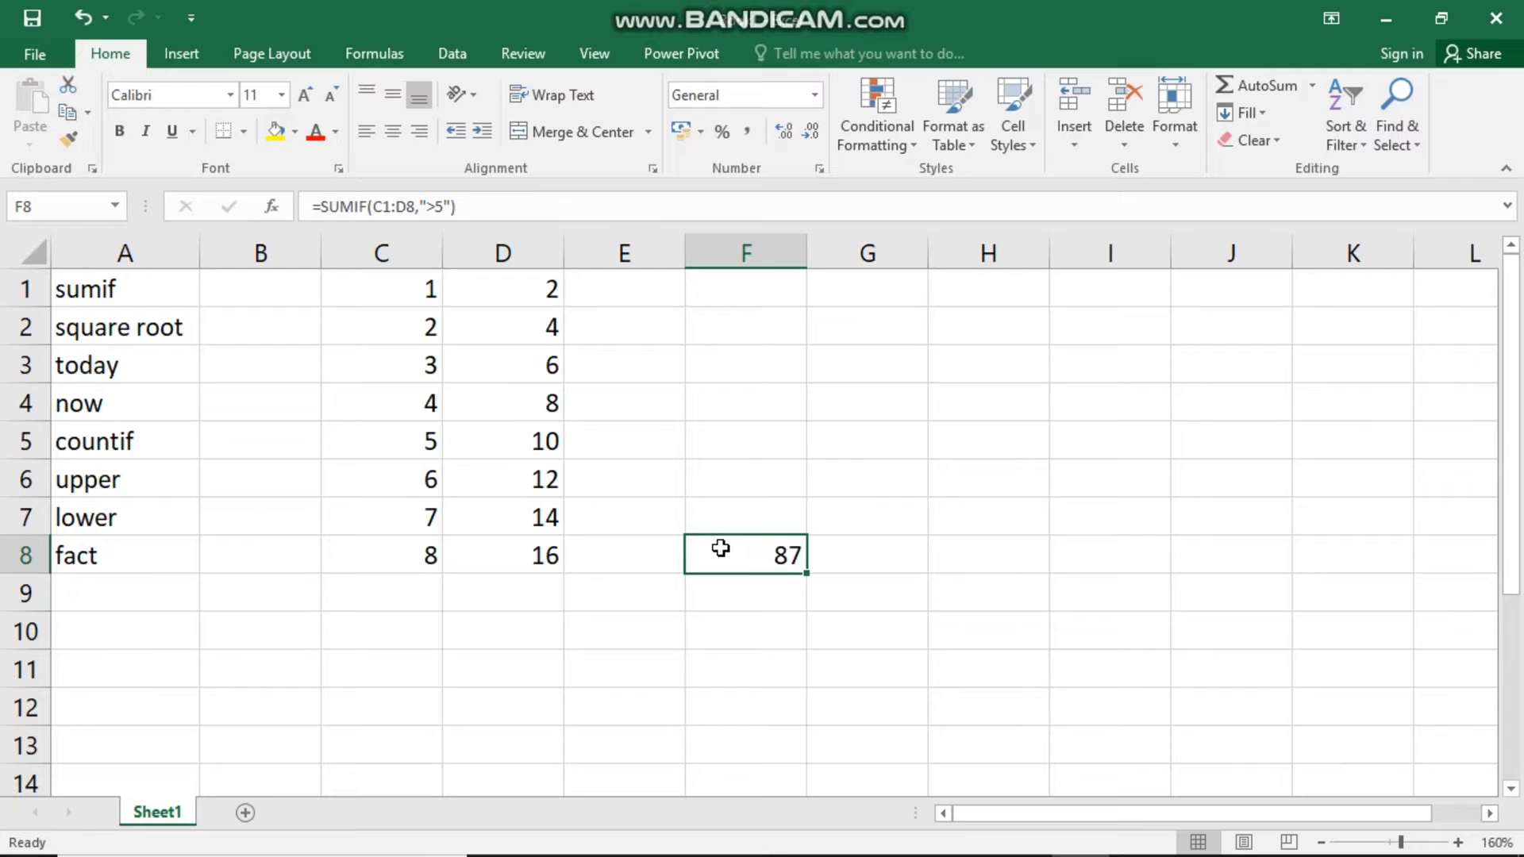
click(677, 638)
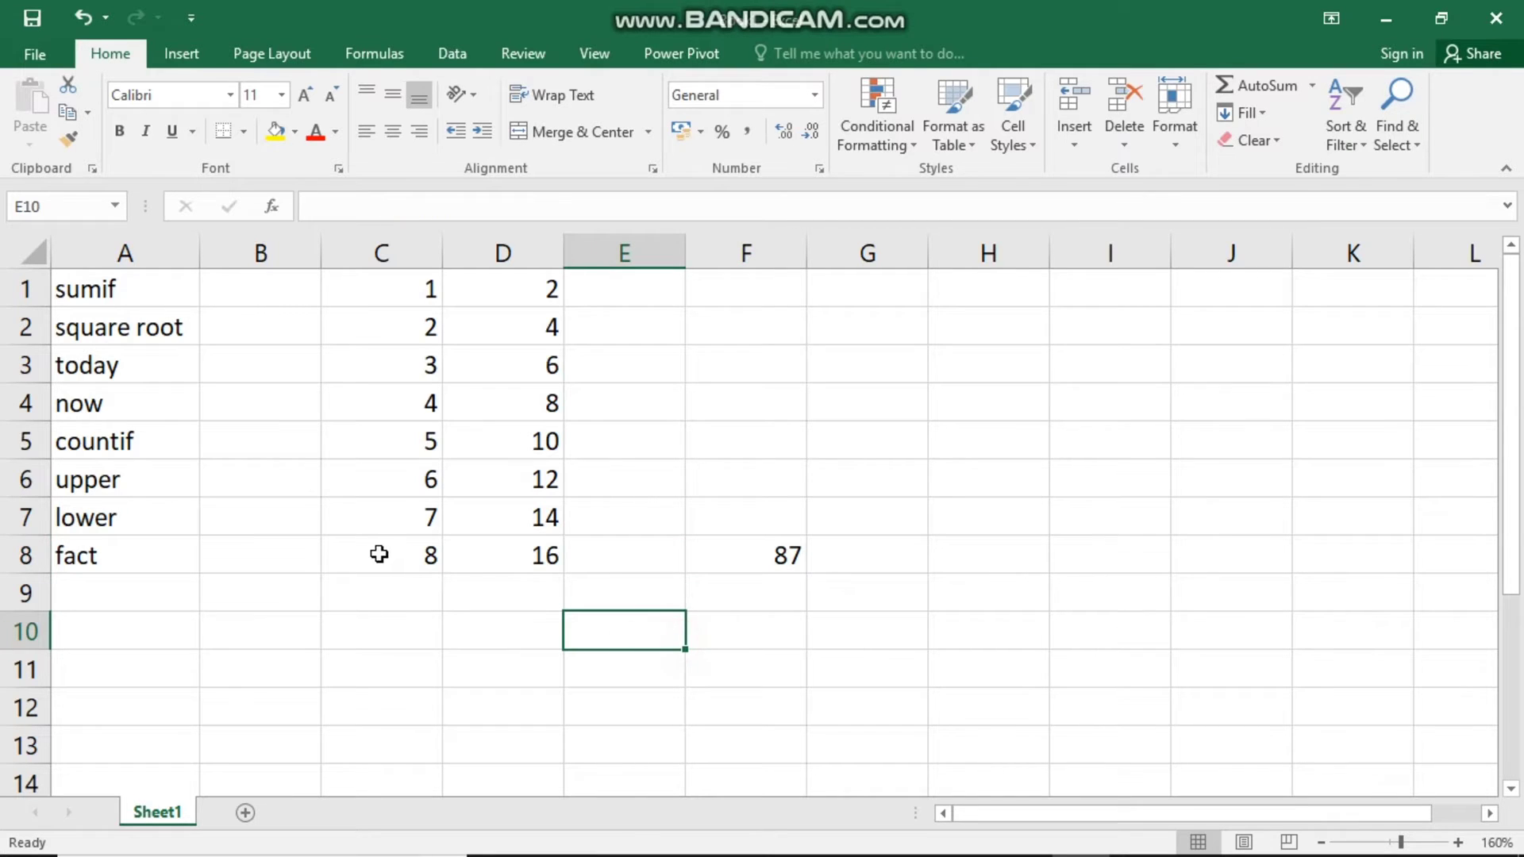
click(105, 330)
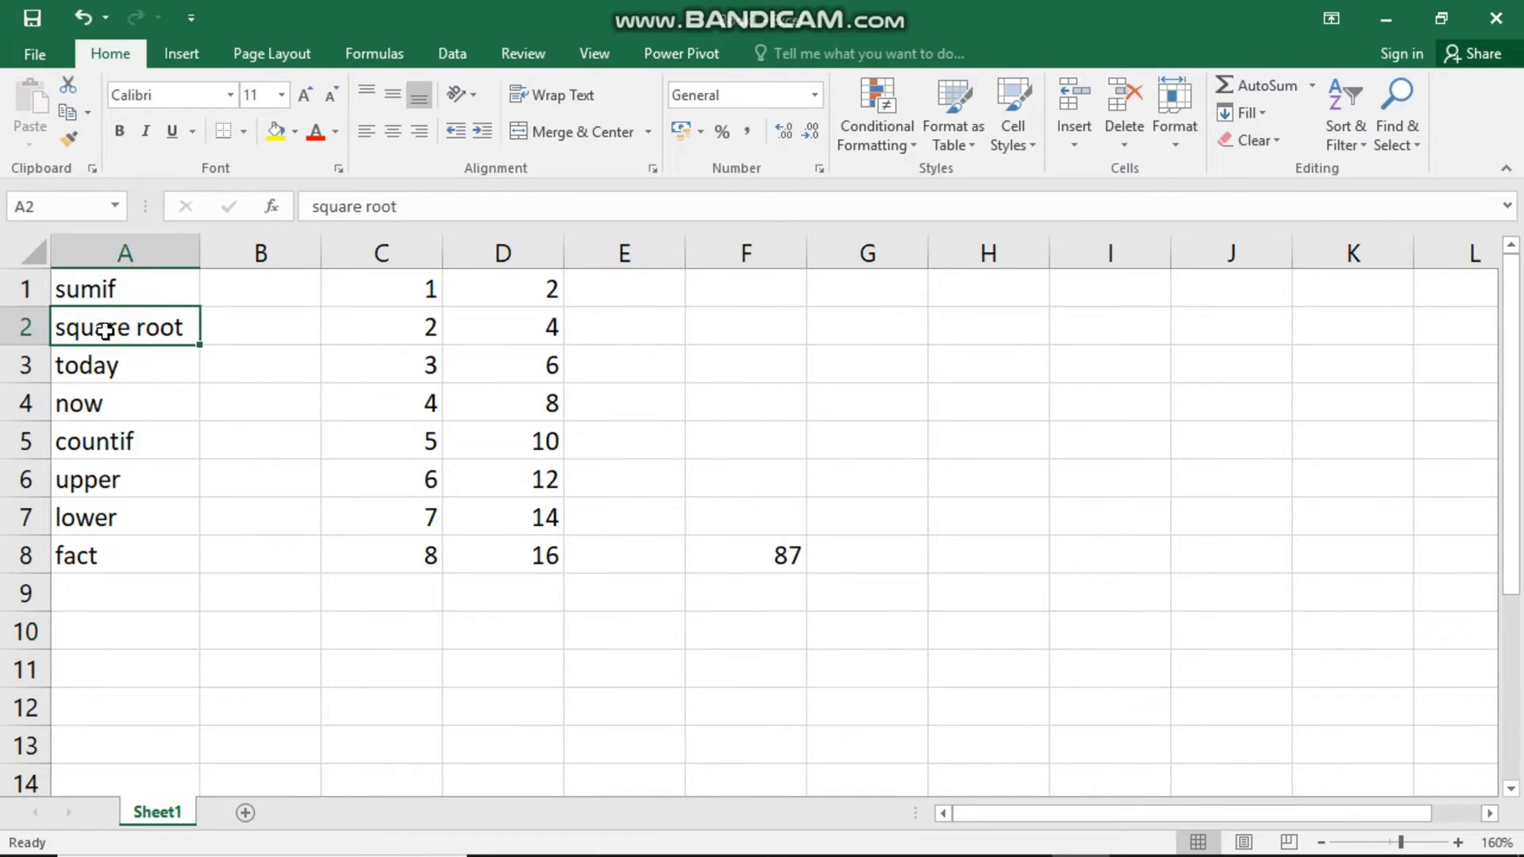
- Make the sumif label in A1 bold
click(126, 293)
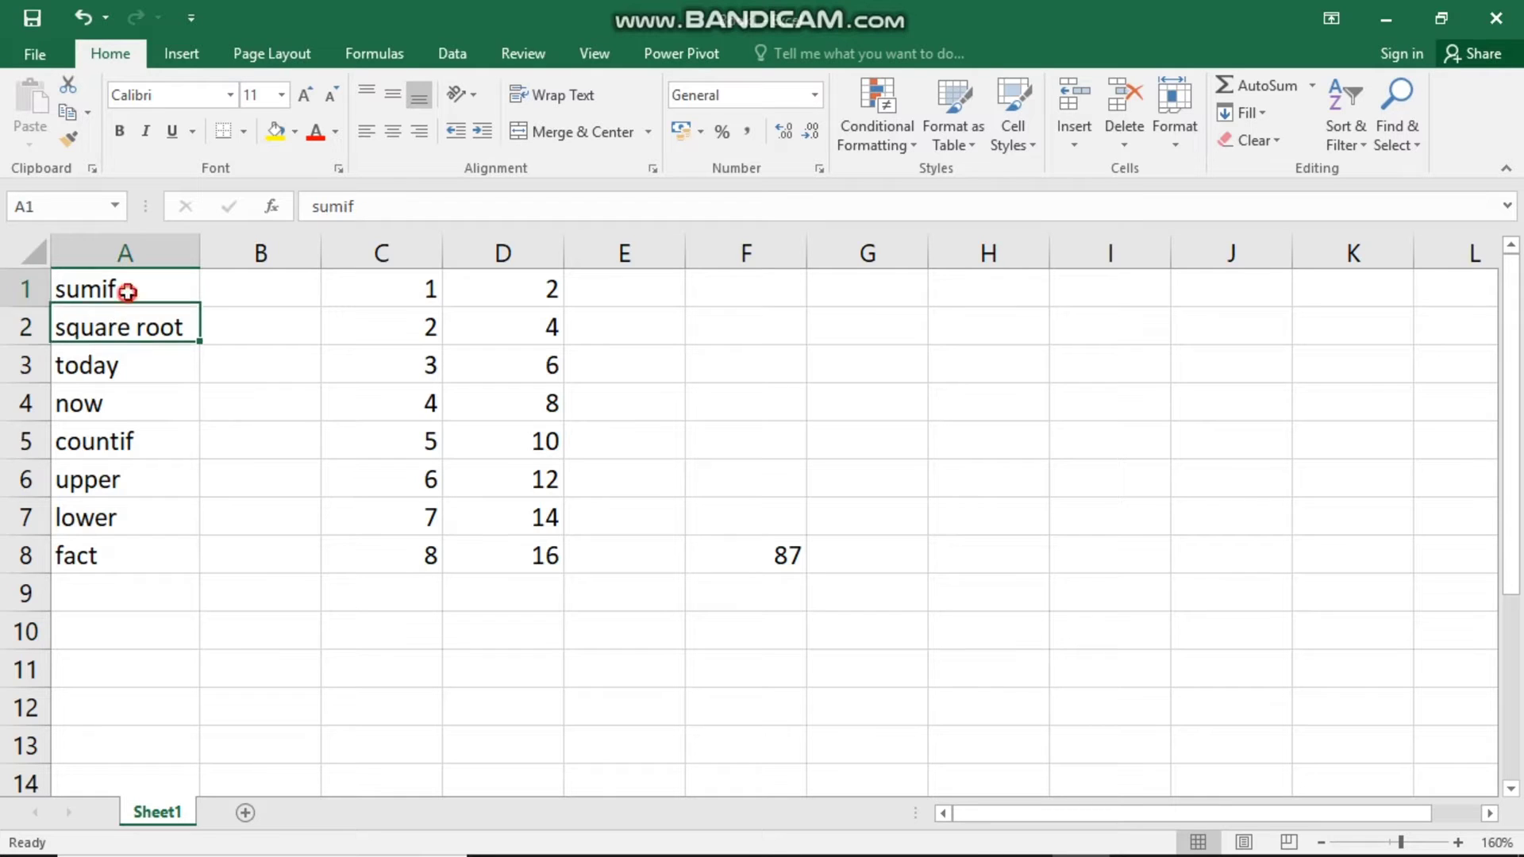
key(ctrl+b)
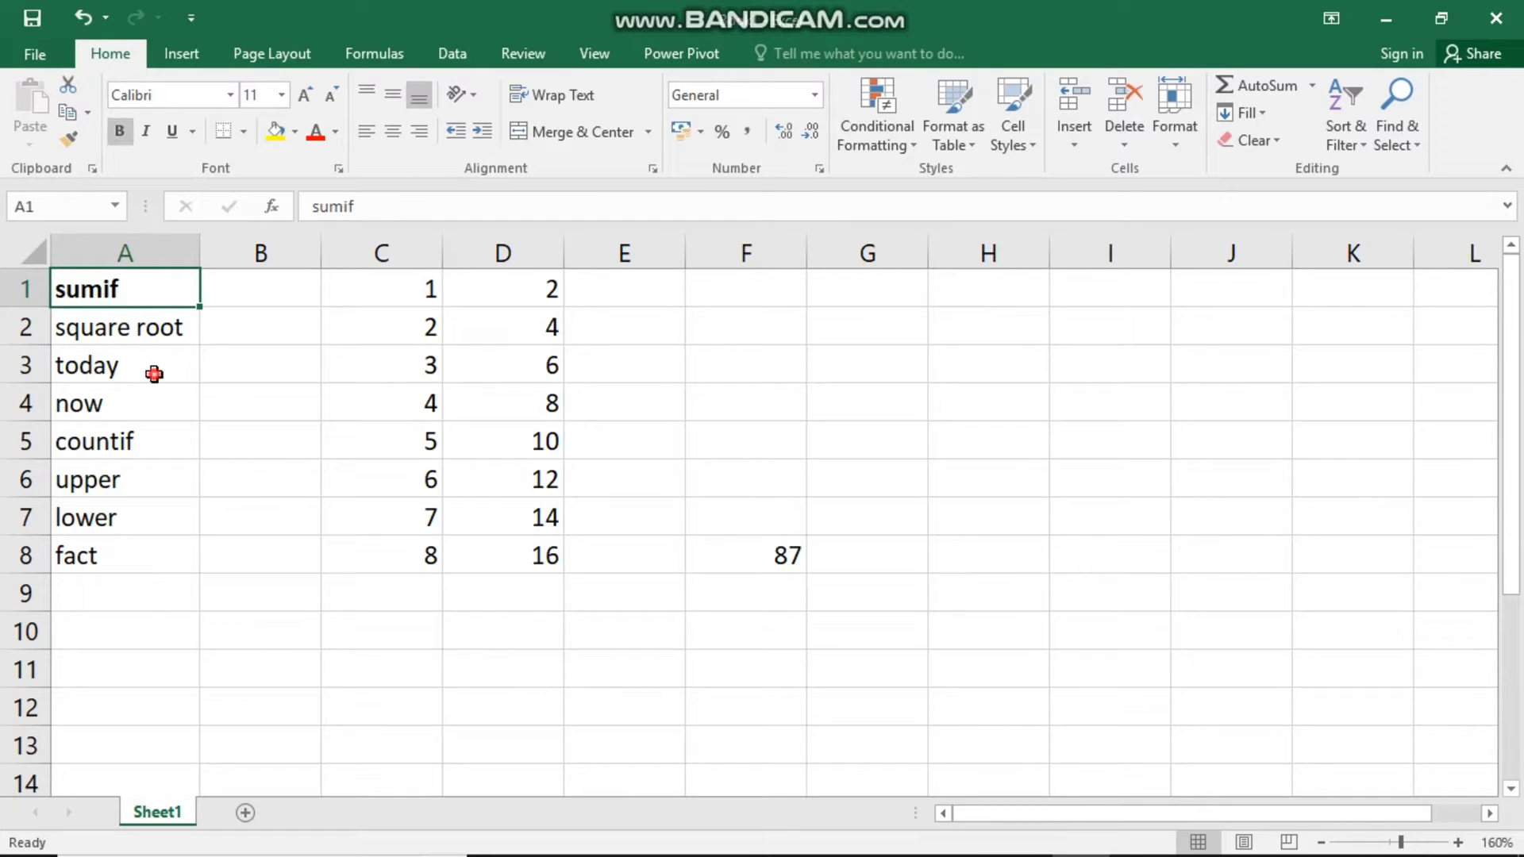
click(153, 369)
click(154, 325)
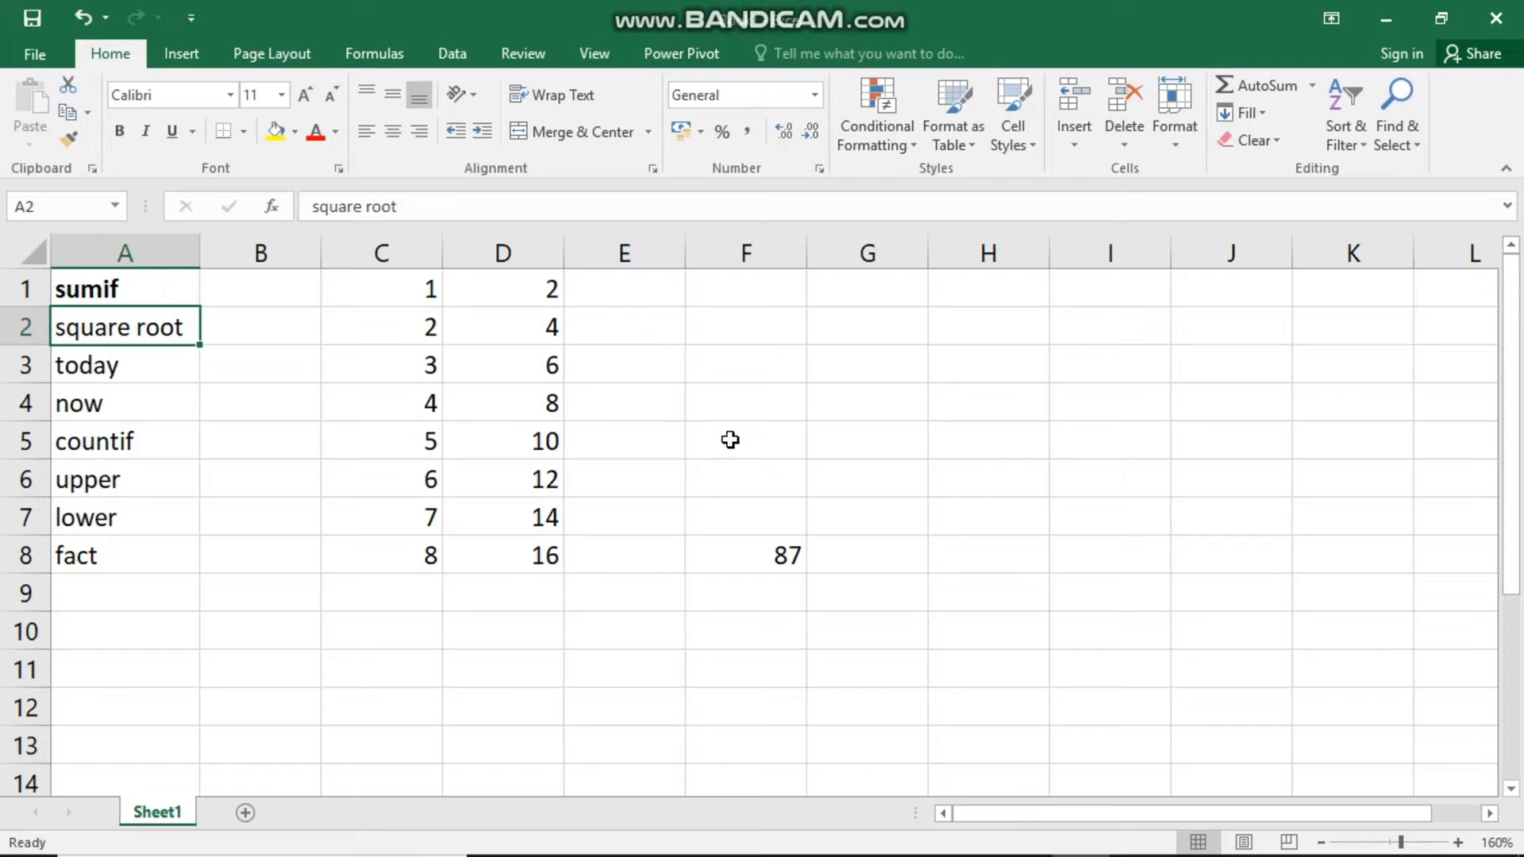
click(764, 365)
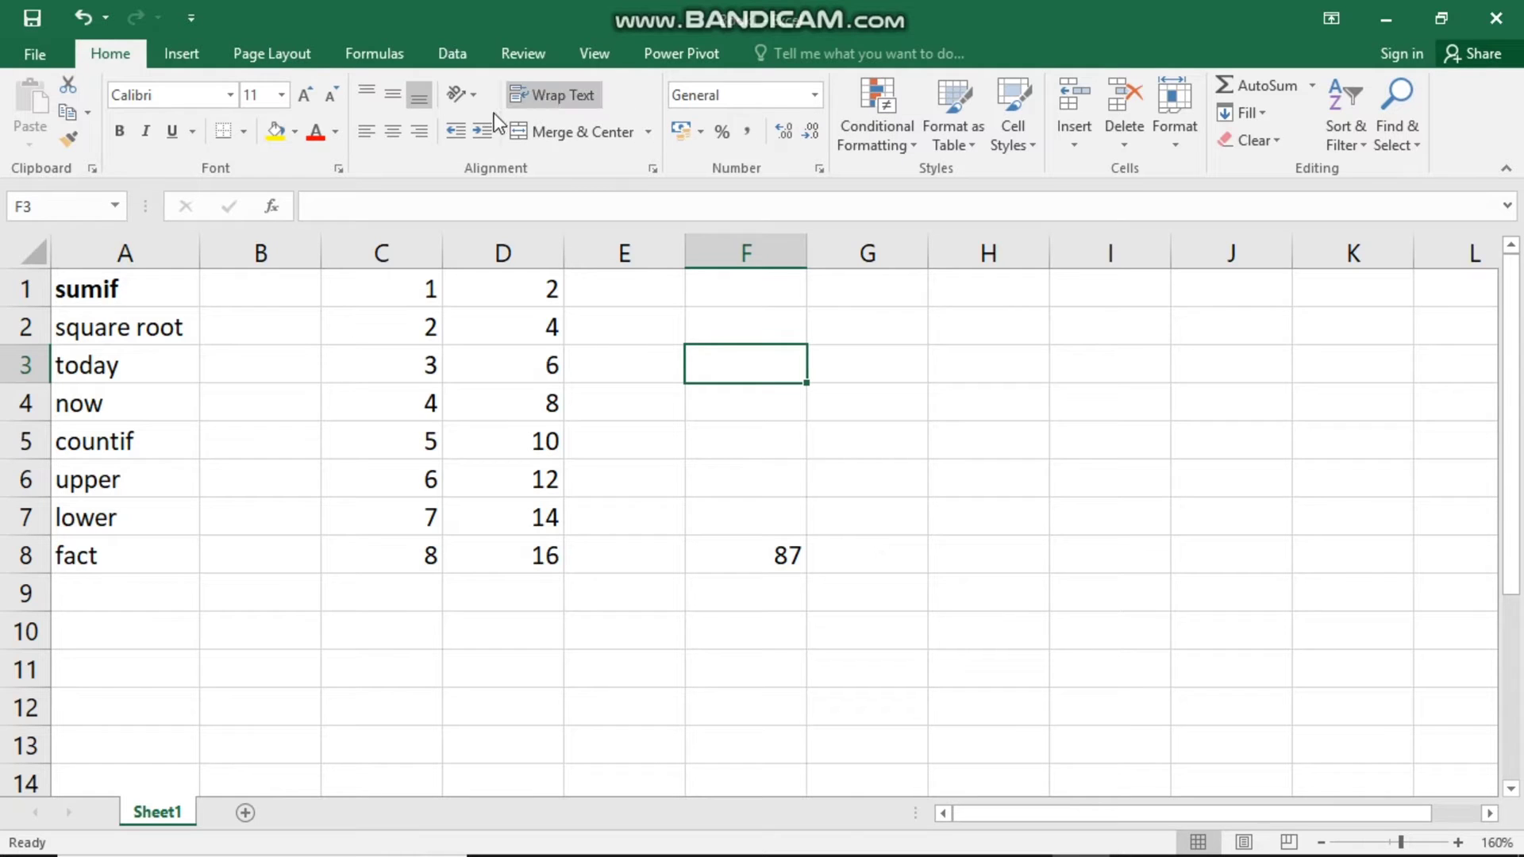
click(181, 54)
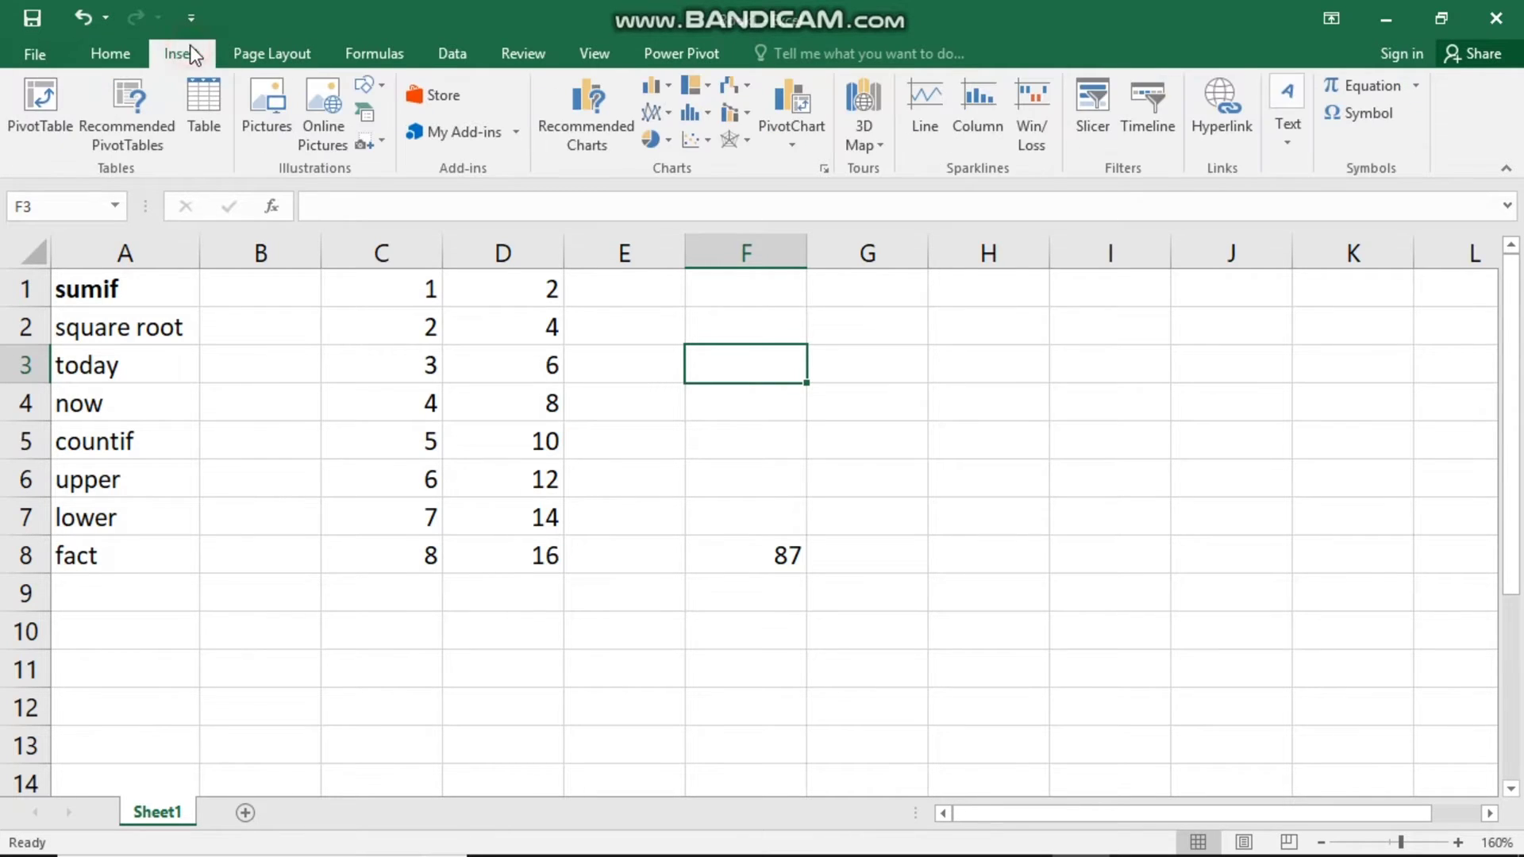
click(1385, 115)
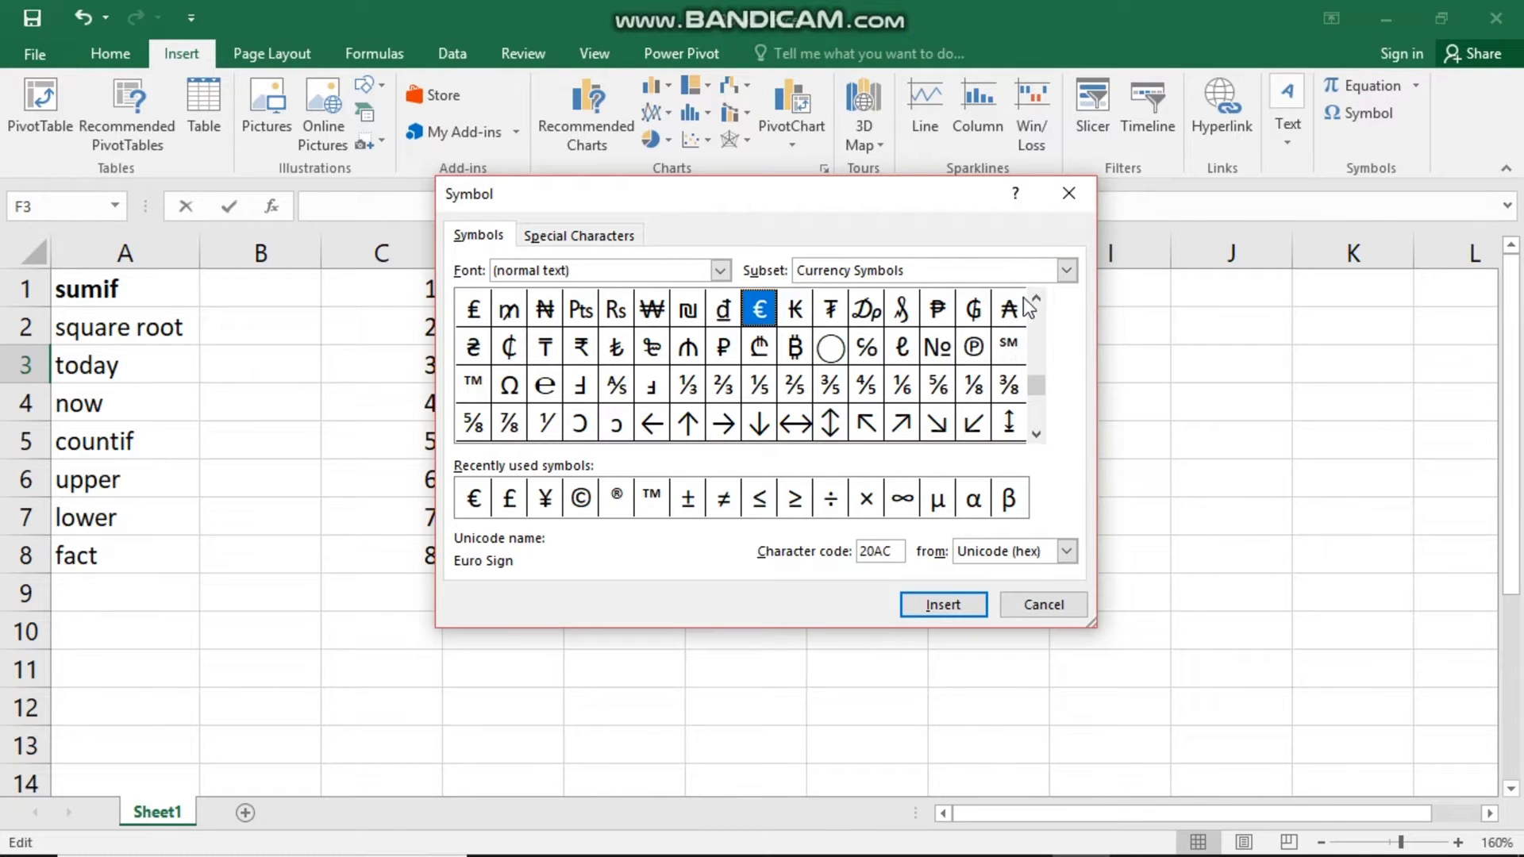
click(1069, 194)
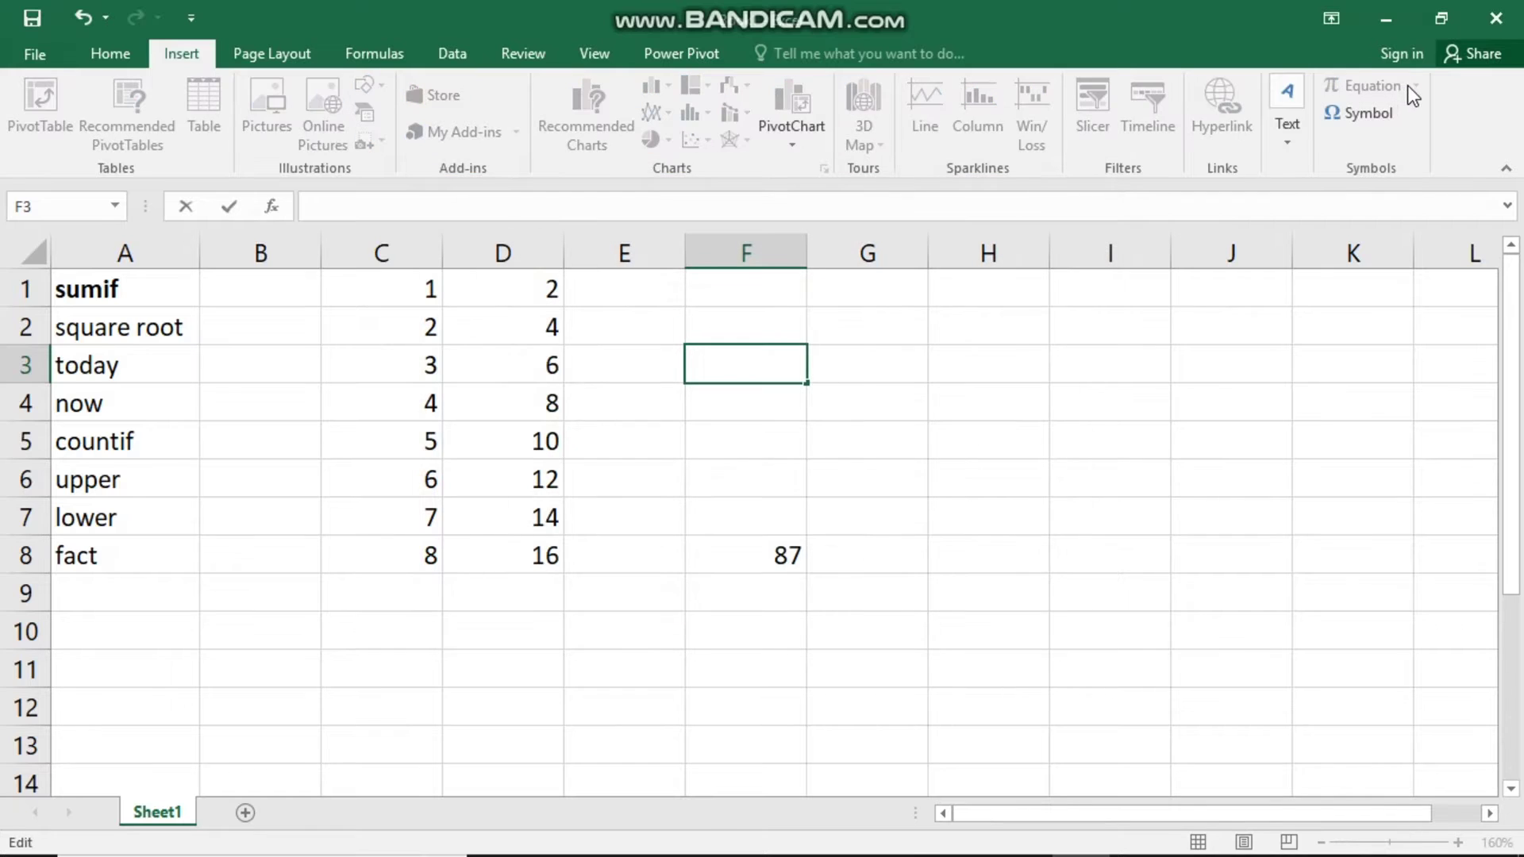
click(966, 542)
click(1092, 336)
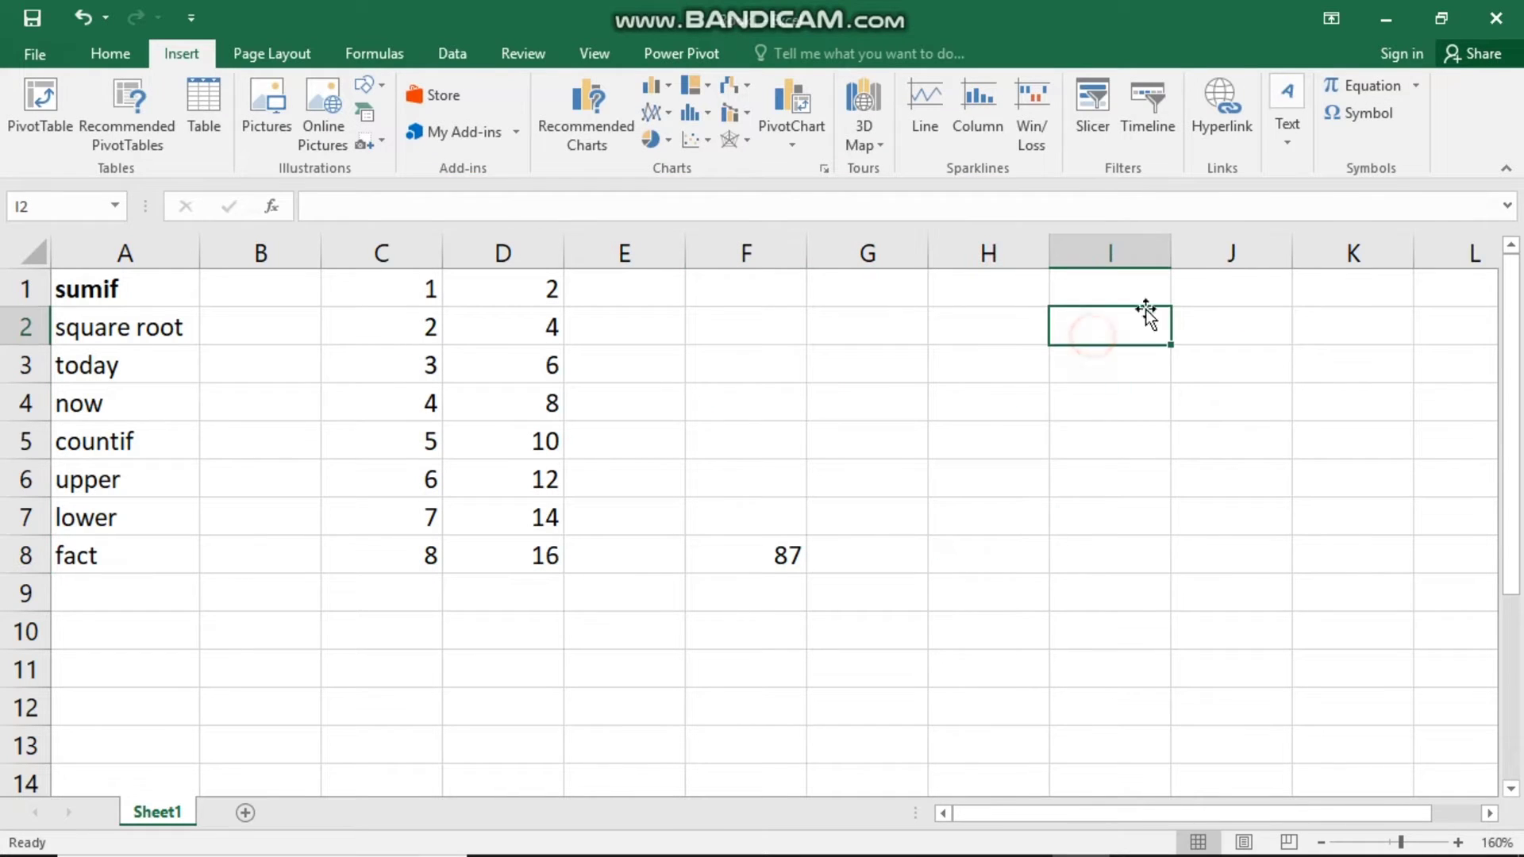
- Start an ink equation, handwrite the square root of 2, and clear the writing
click(1418, 87)
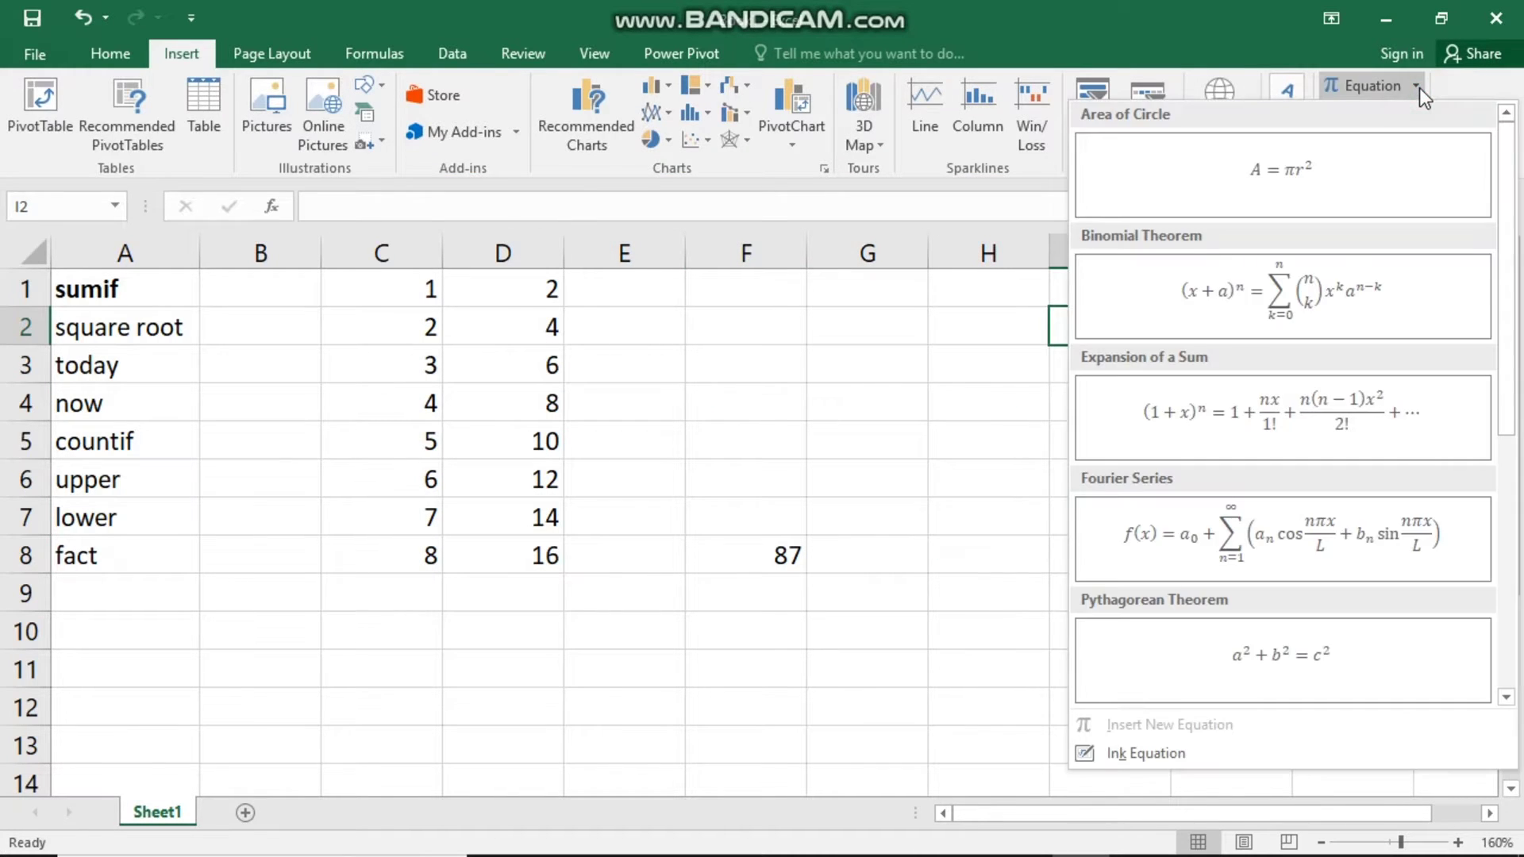
scroll(1238, 481, down, 4)
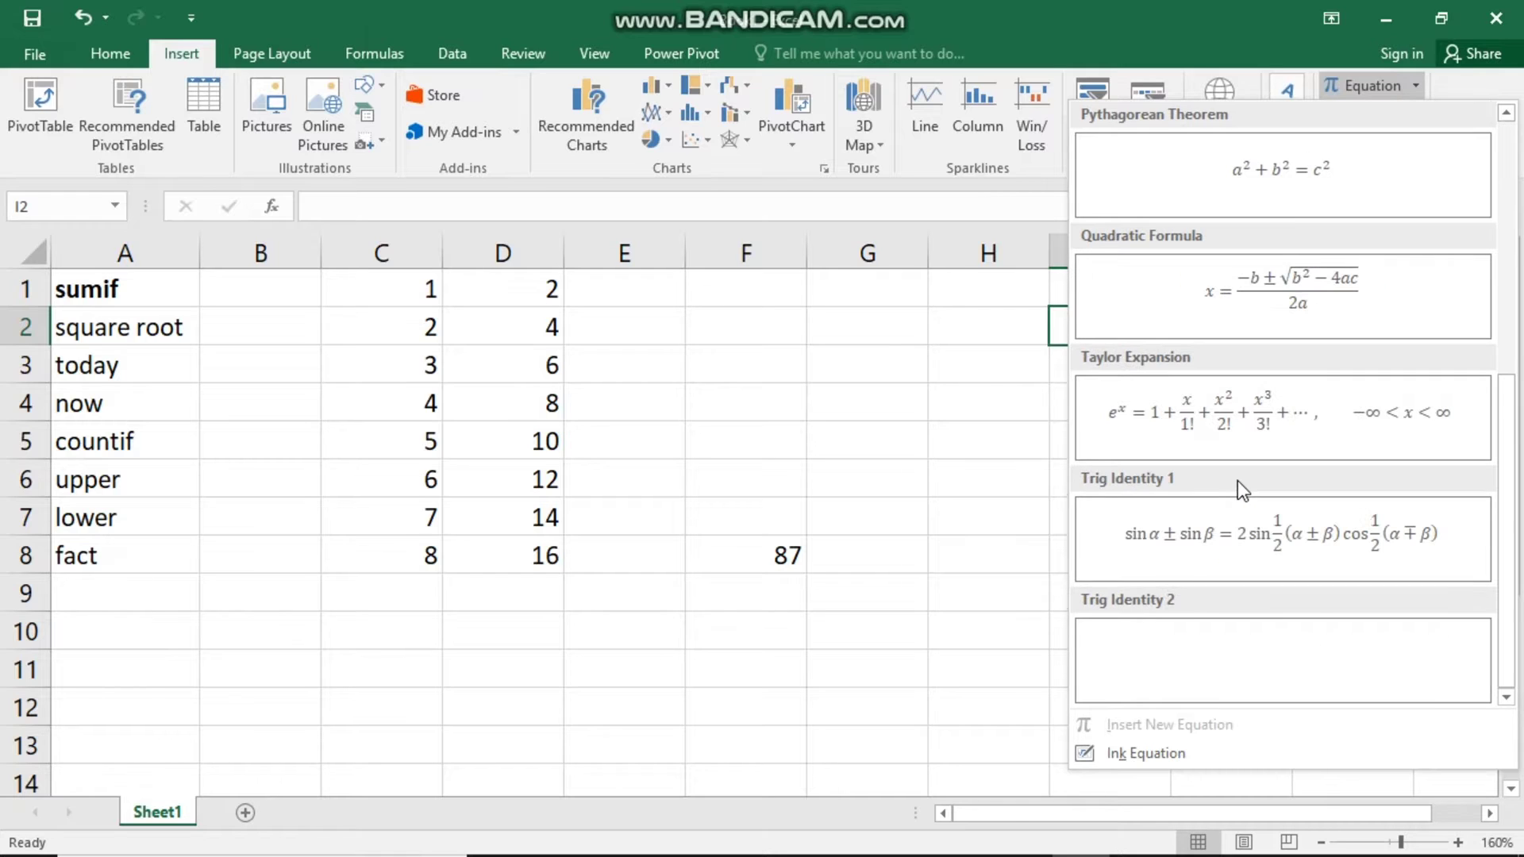
click(1163, 759)
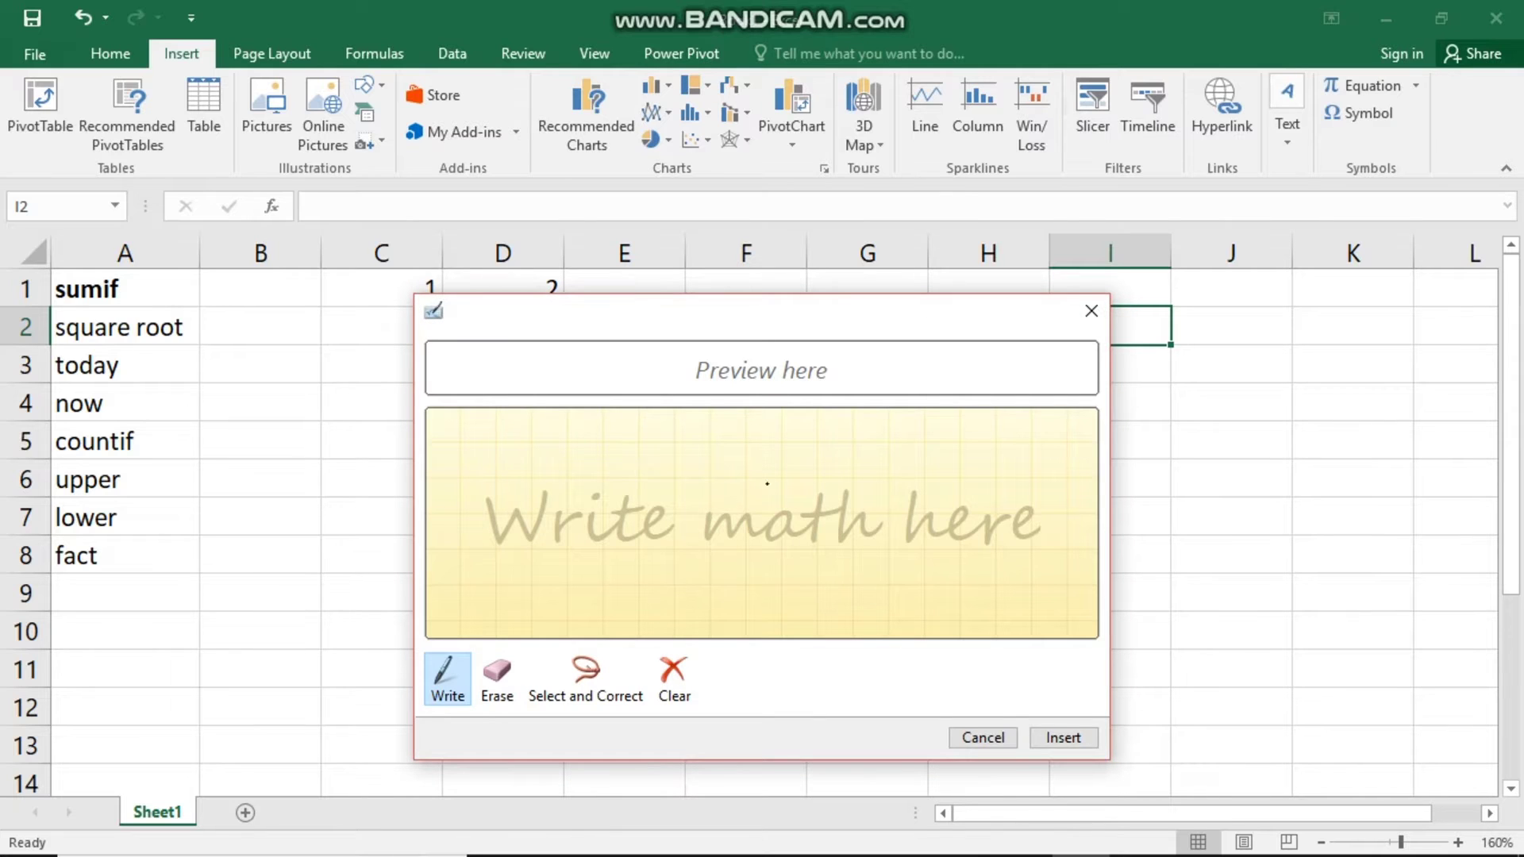
drag(791, 467, 708, 466)
click(695, 465)
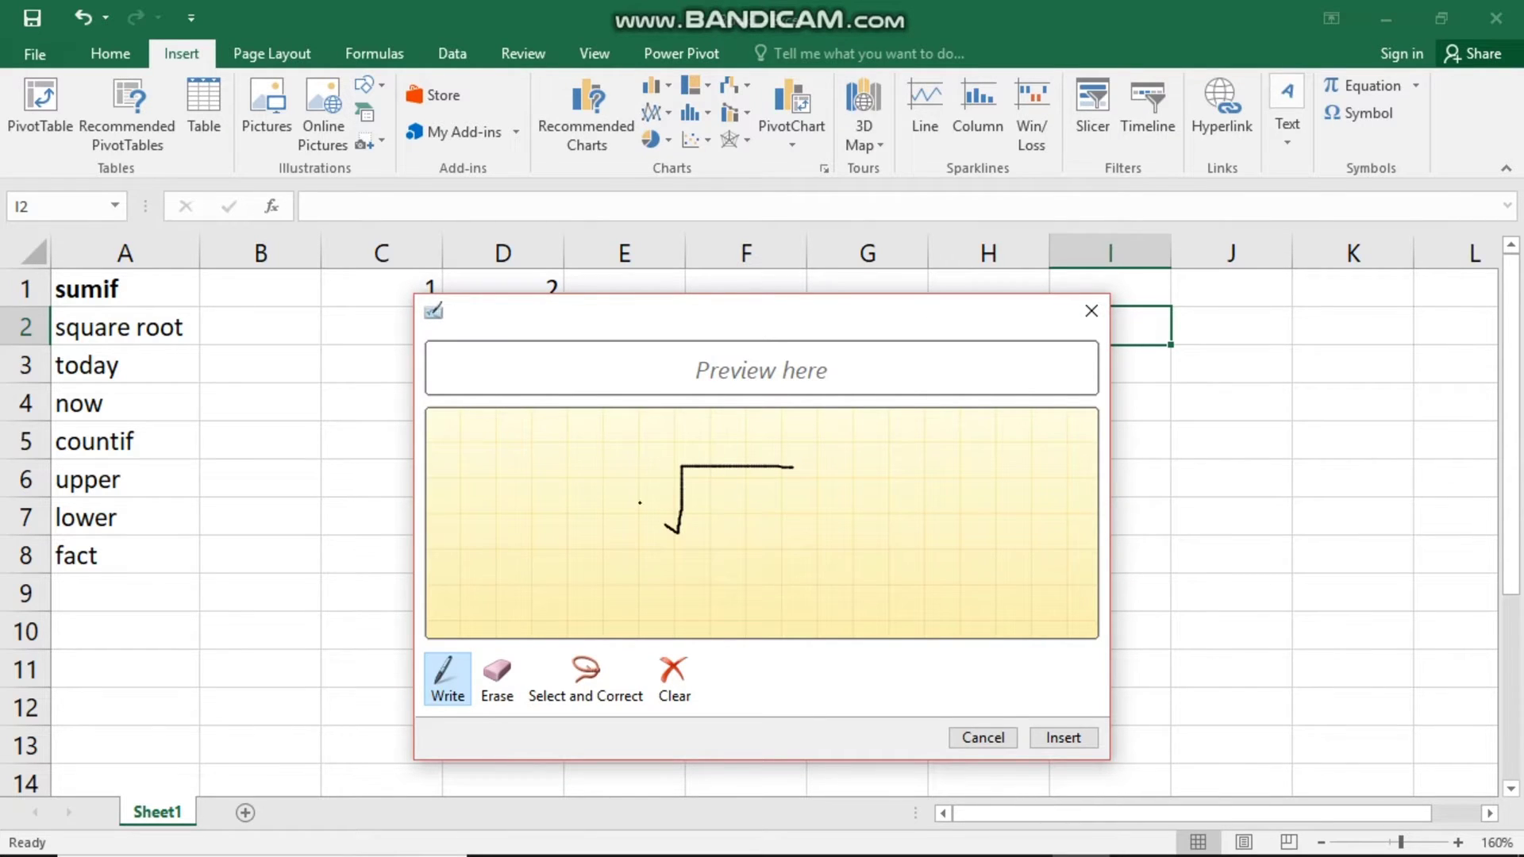
mouse_move(710, 490)
mouse_down()
mouse_move(742, 546)
mouse_move(778, 556)
mouse_up()
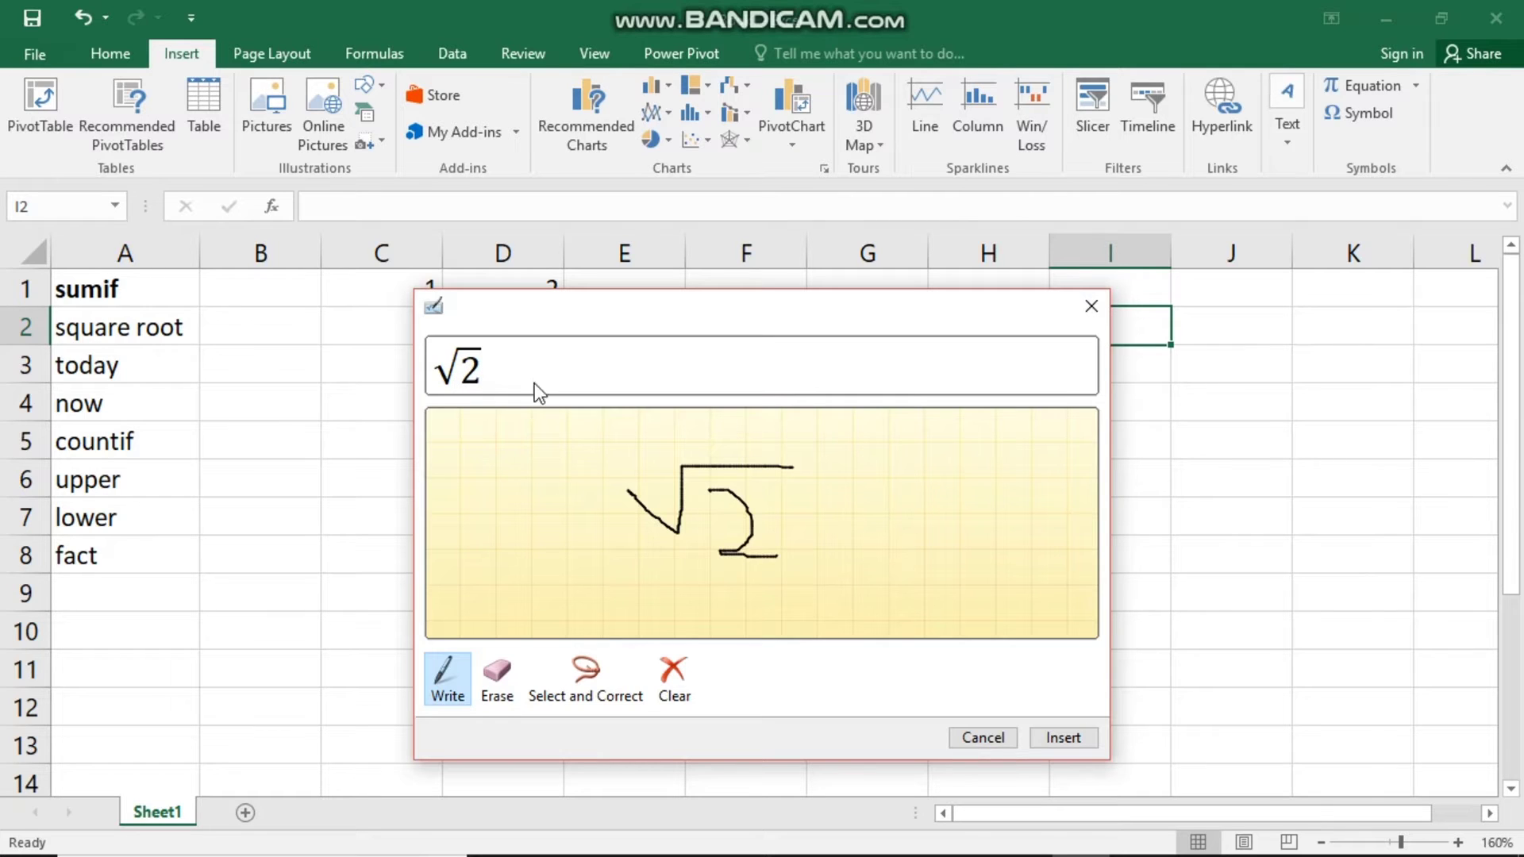
click(673, 674)
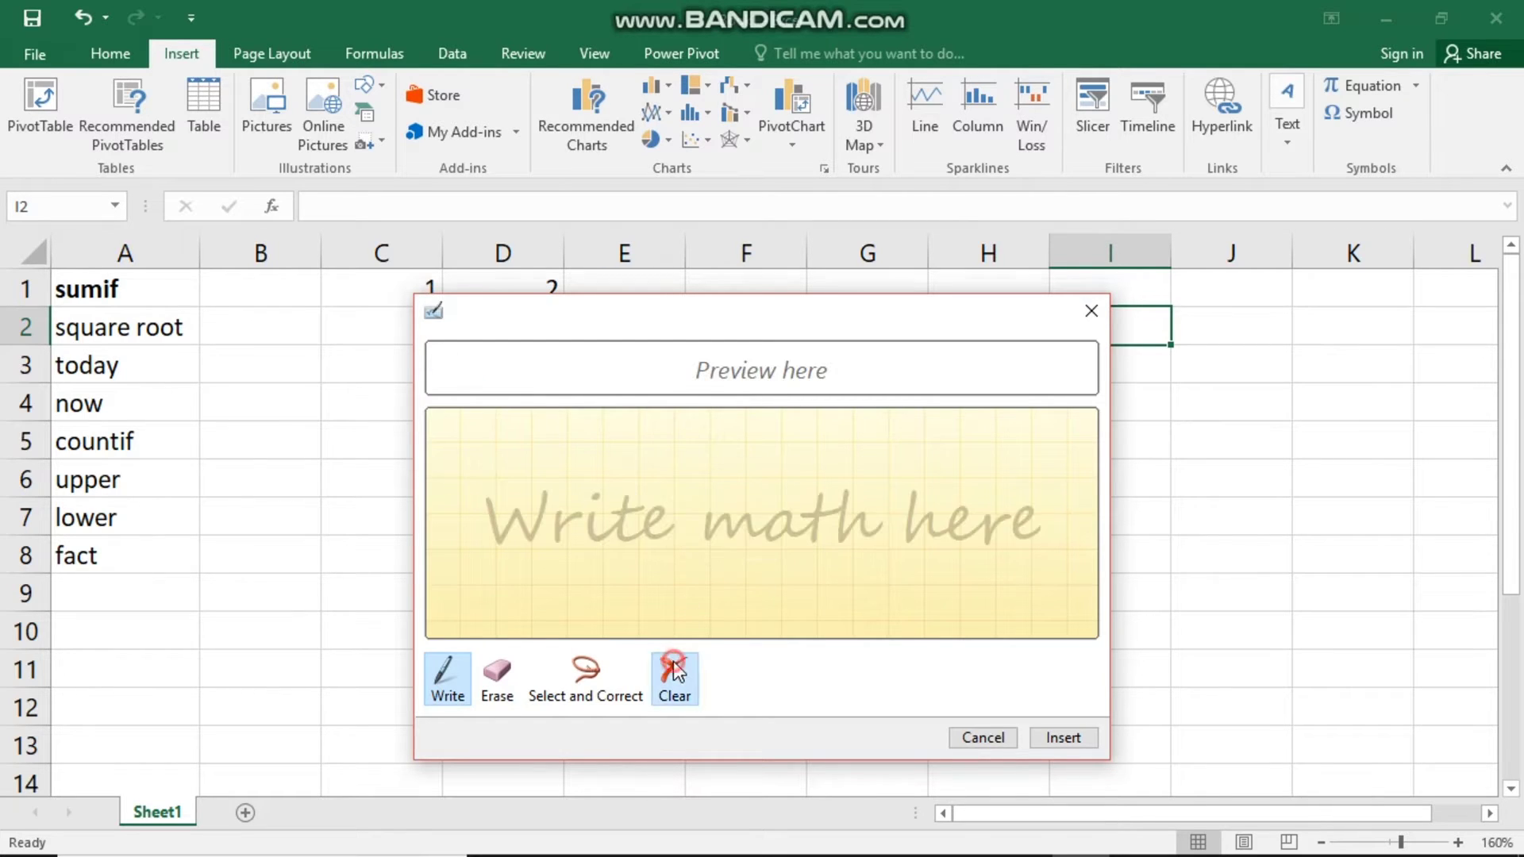
- Handwrite the square root of 4 with a 2 beside it in the ink equation, and clear the writing
mouse_move(821, 446)
mouse_down()
mouse_move(731, 446)
mouse_move(715, 530)
mouse_move(670, 476)
mouse_move(781, 467)
mouse_up()
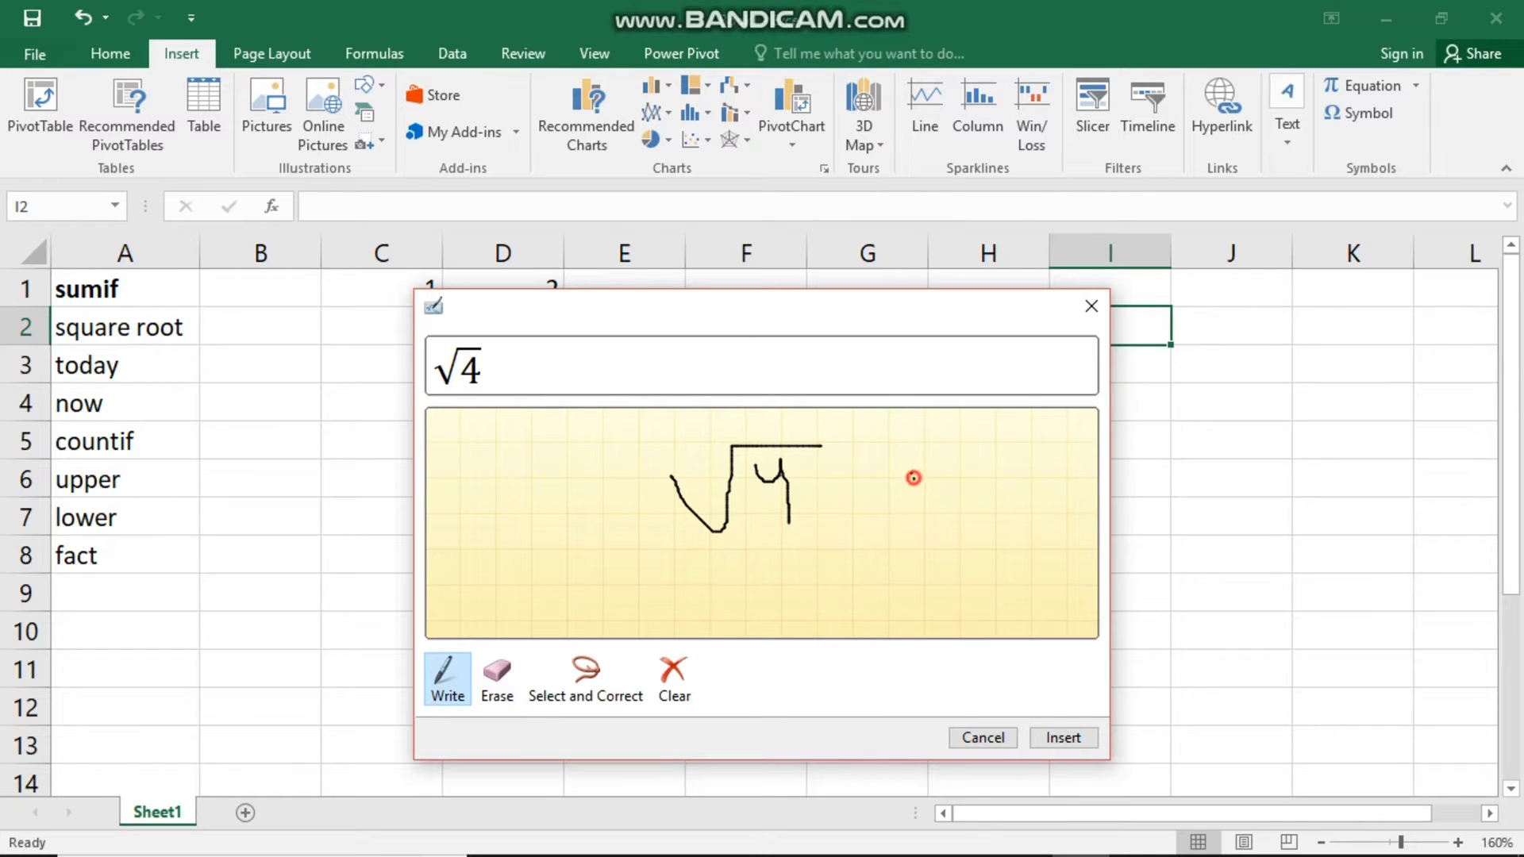
drag(910, 479, 938, 481)
drag(745, 463, 746, 487)
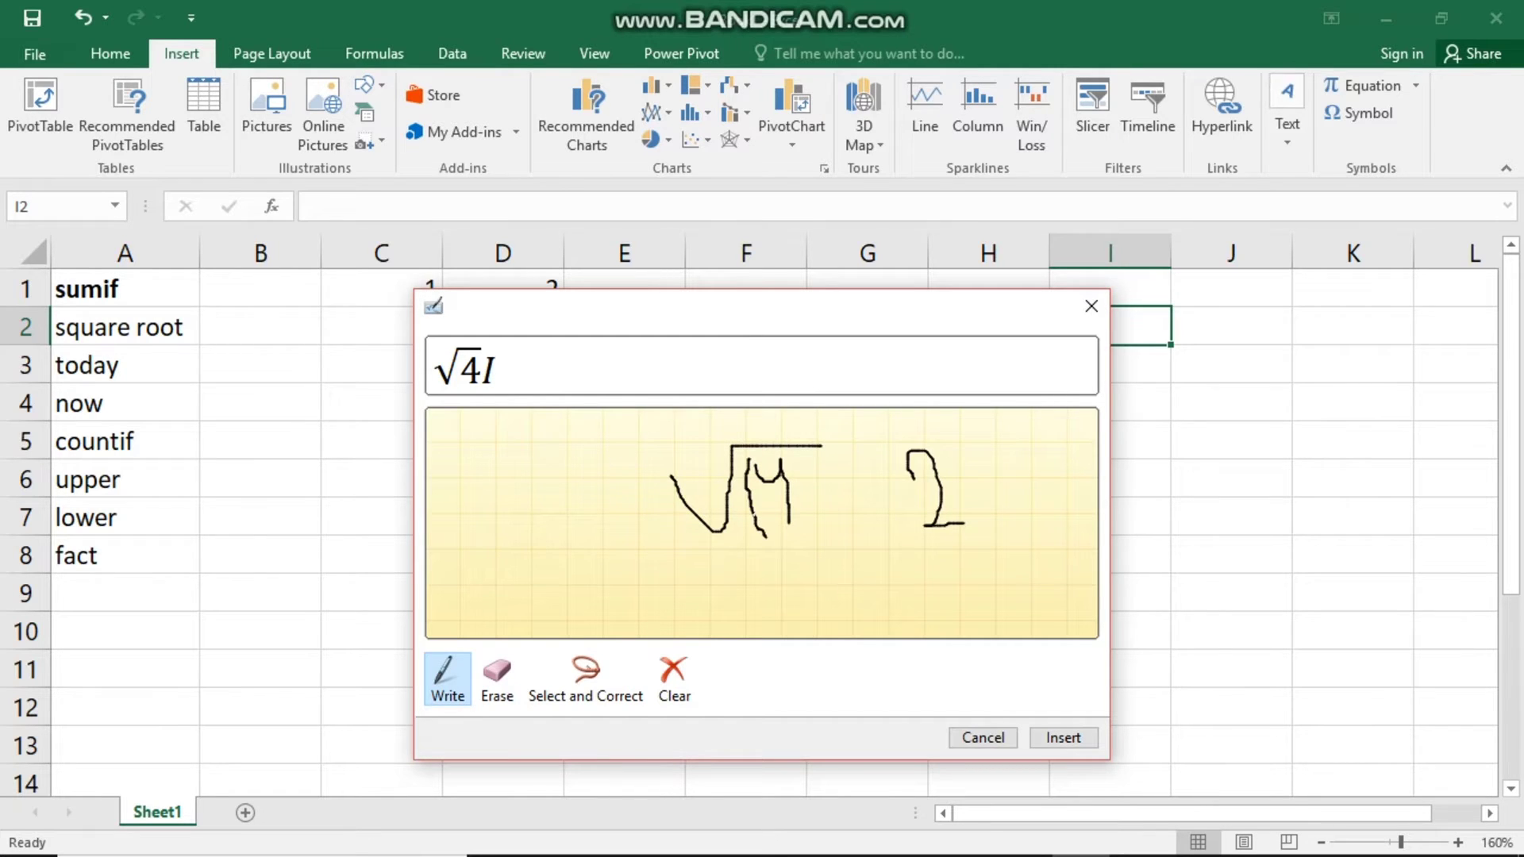
click(686, 668)
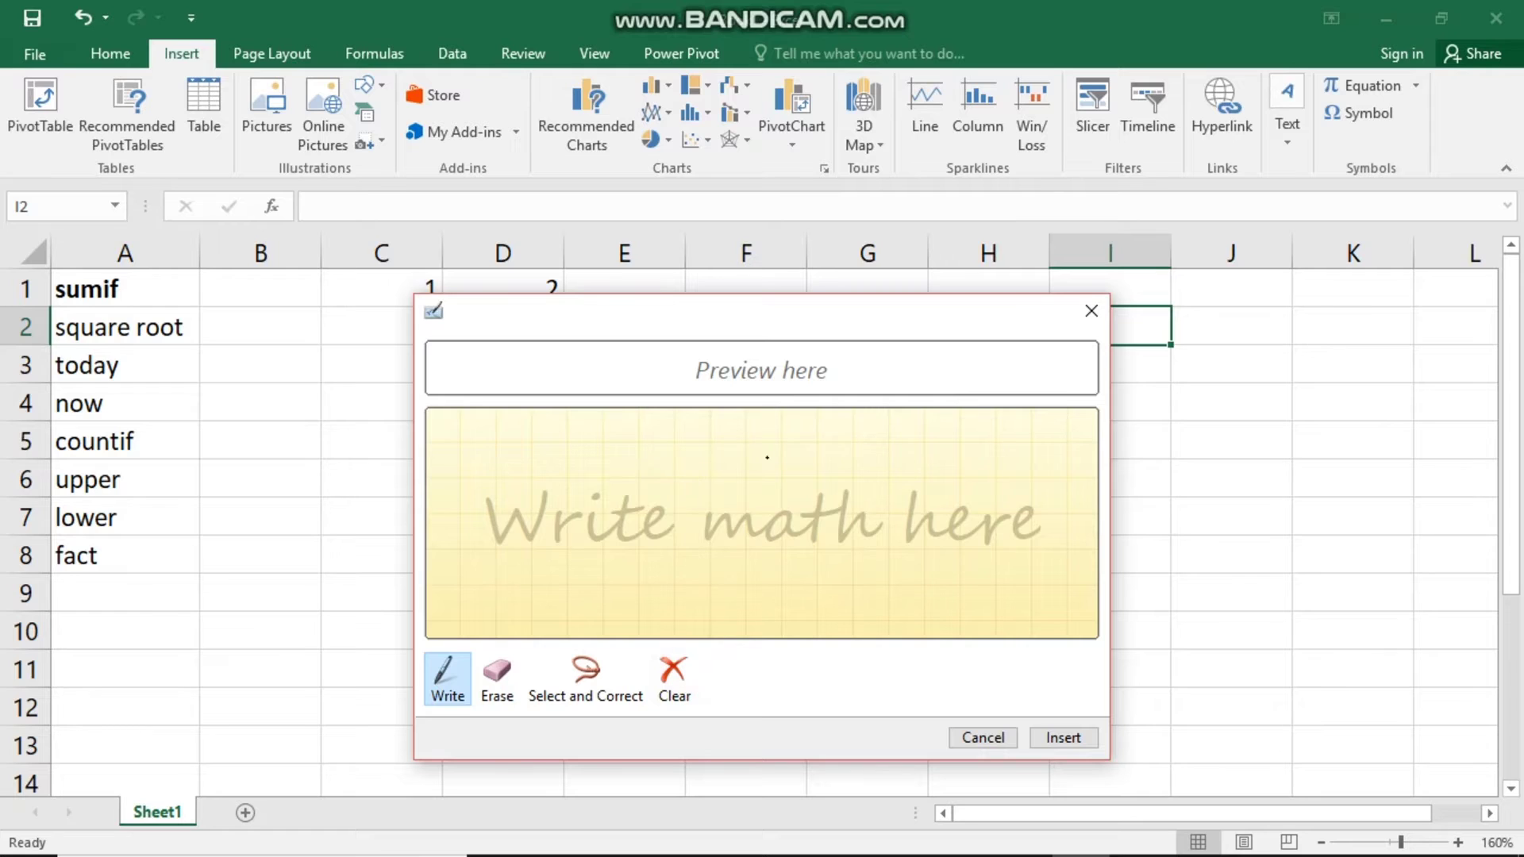
- Handwrite √(2)² = 4 in the ink equation, clear it, and close the equation editor without inserting anything
mouse_move(767, 457)
mouse_down()
mouse_move(687, 459)
mouse_move(686, 539)
mouse_up()
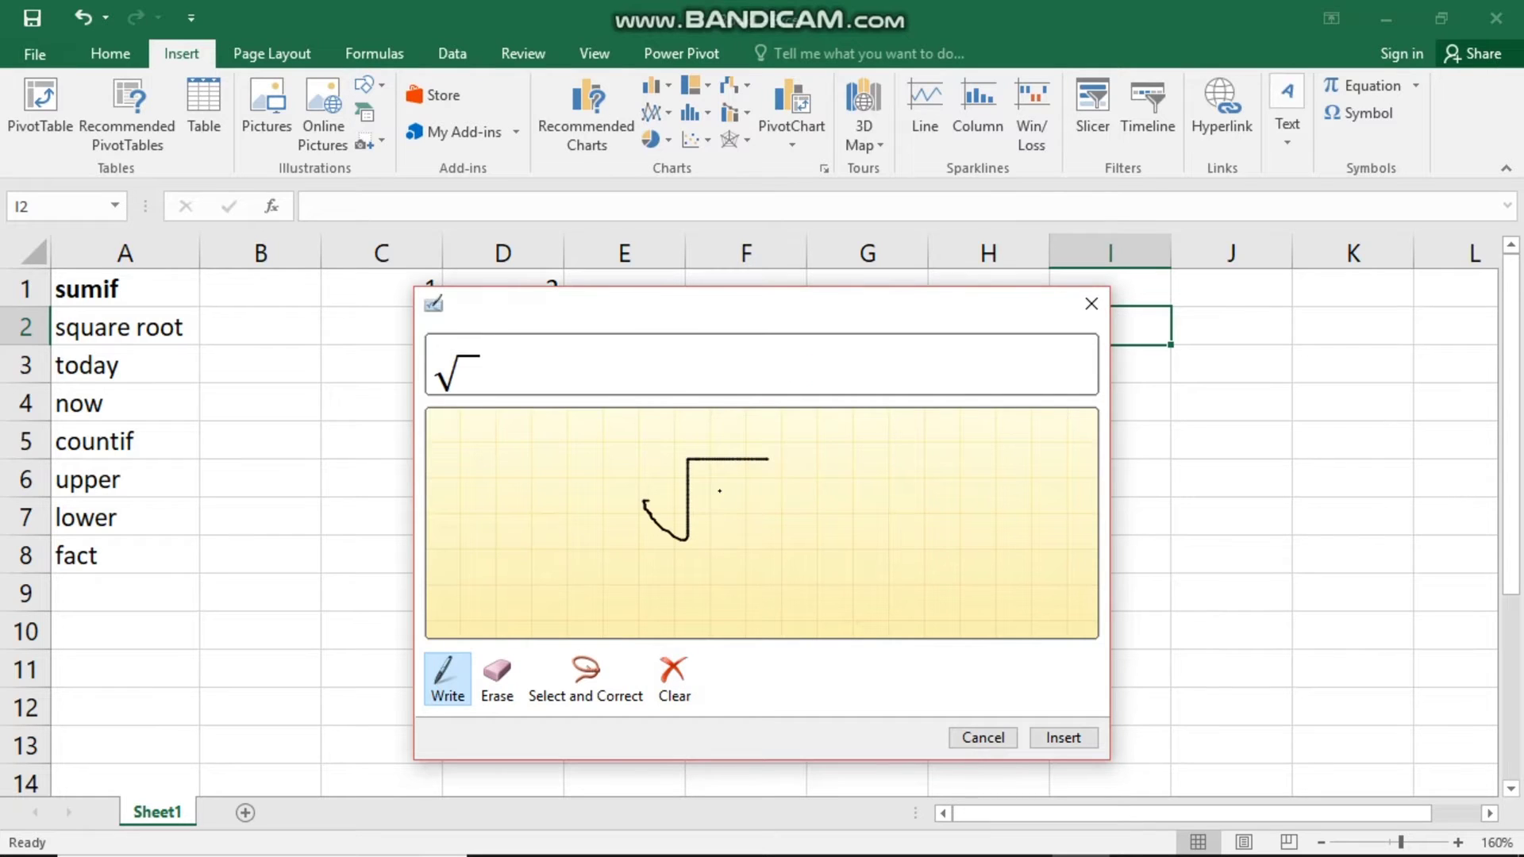
drag(719, 489, 749, 521)
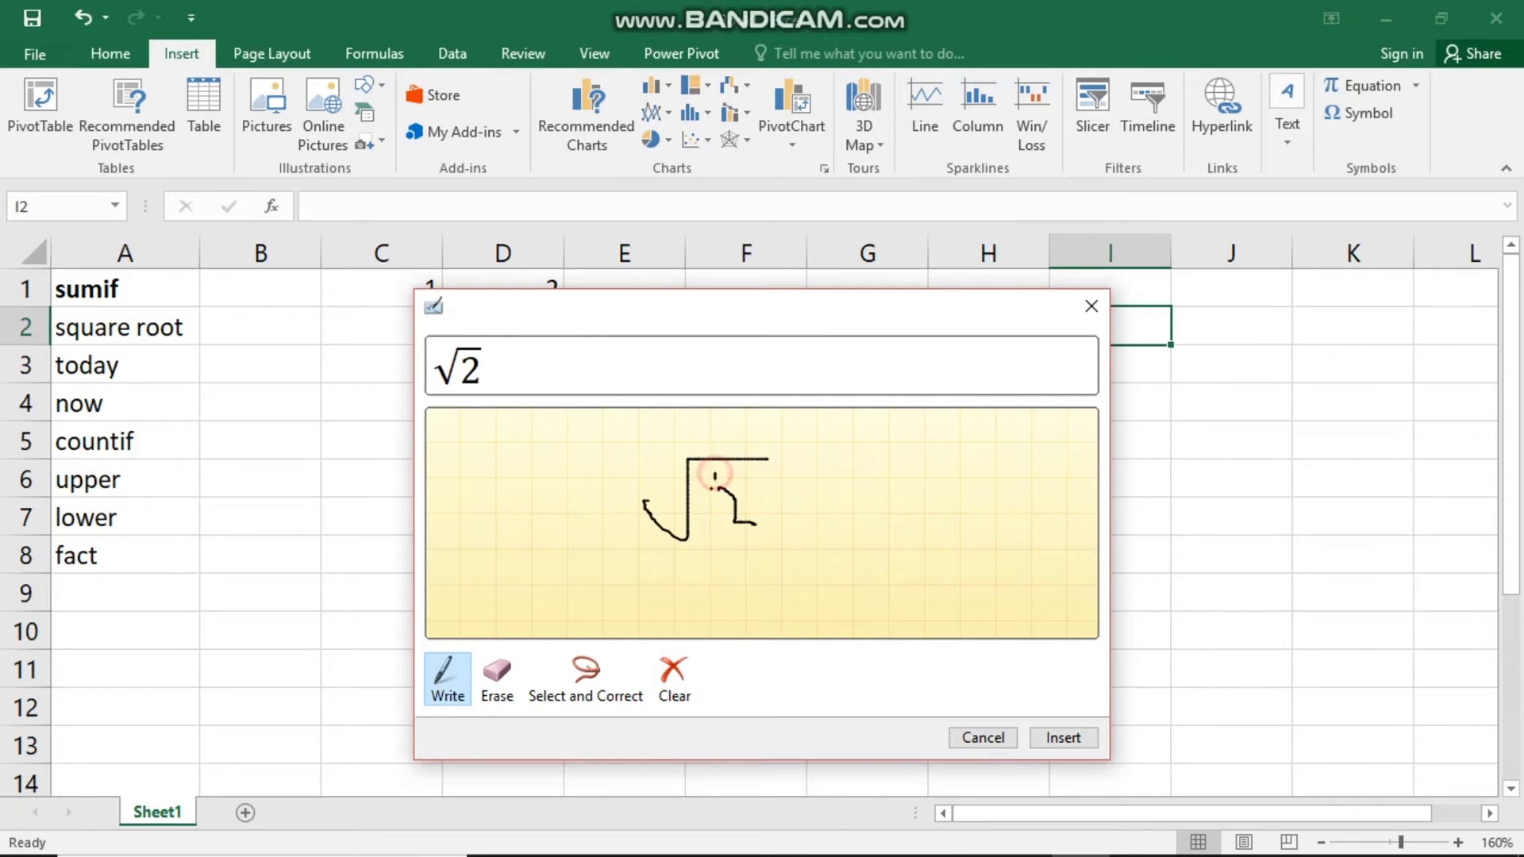
mouse_move(713, 474)
mouse_down()
mouse_move(725, 524)
mouse_move(768, 530)
mouse_up()
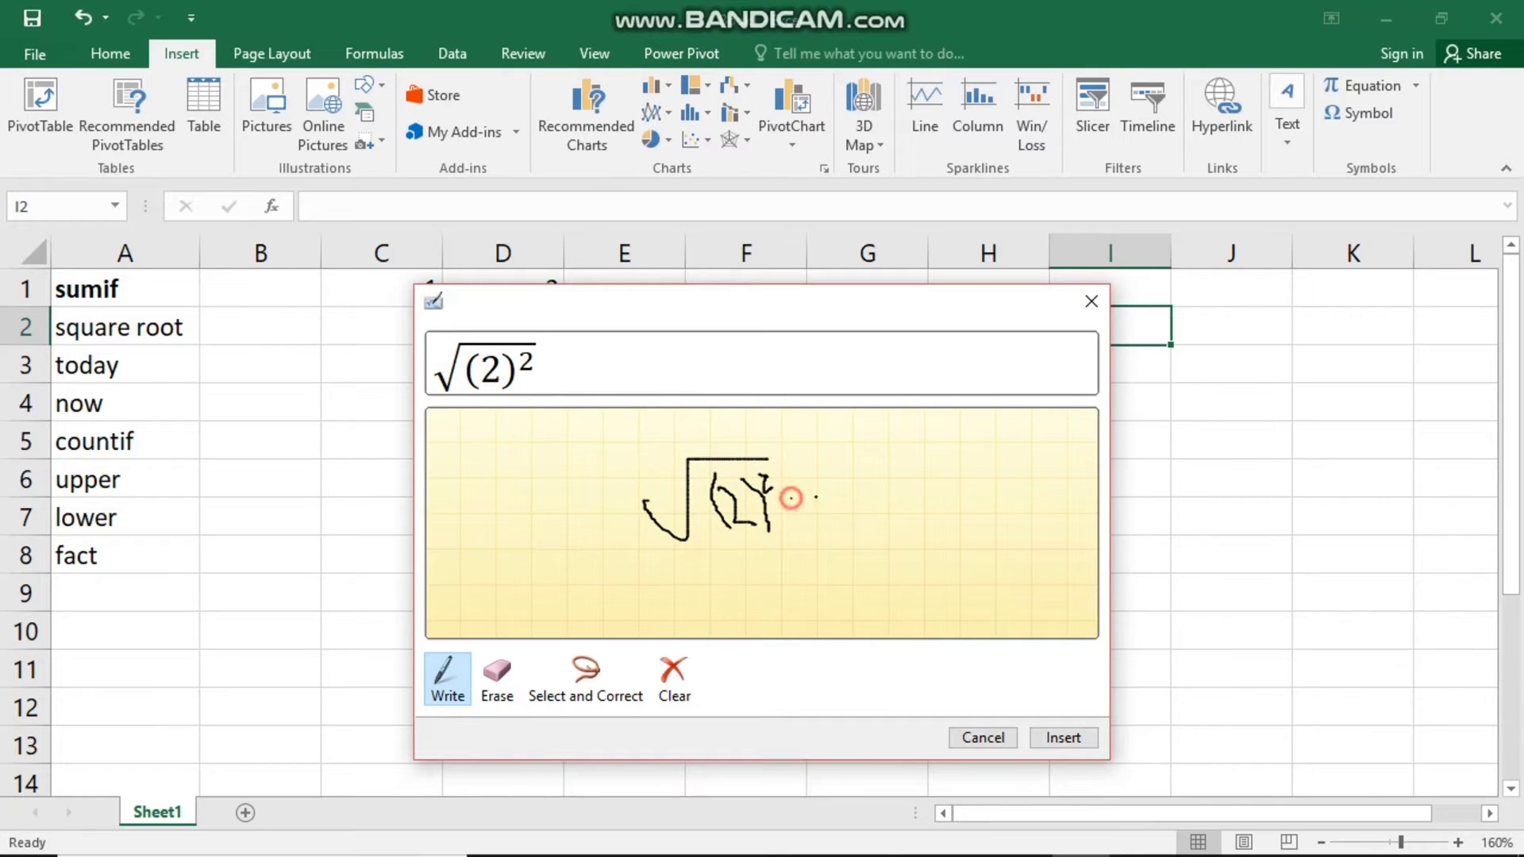
mouse_move(793, 496)
mouse_down()
mouse_move(833, 496)
mouse_move(836, 518)
mouse_up()
drag(865, 462, 893, 493)
drag(894, 475, 911, 570)
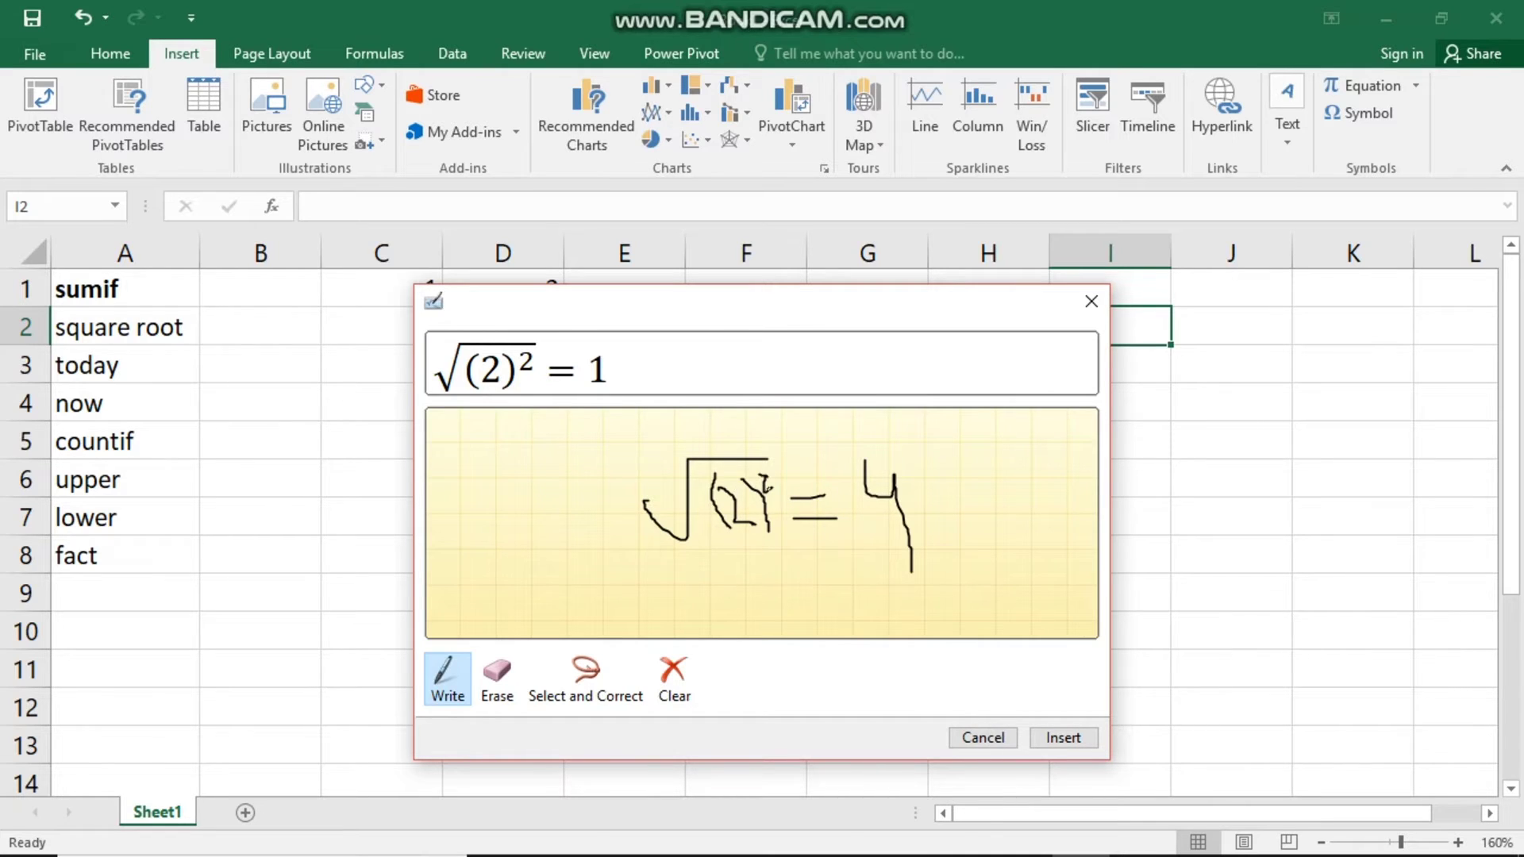
drag(776, 477, 749, 473)
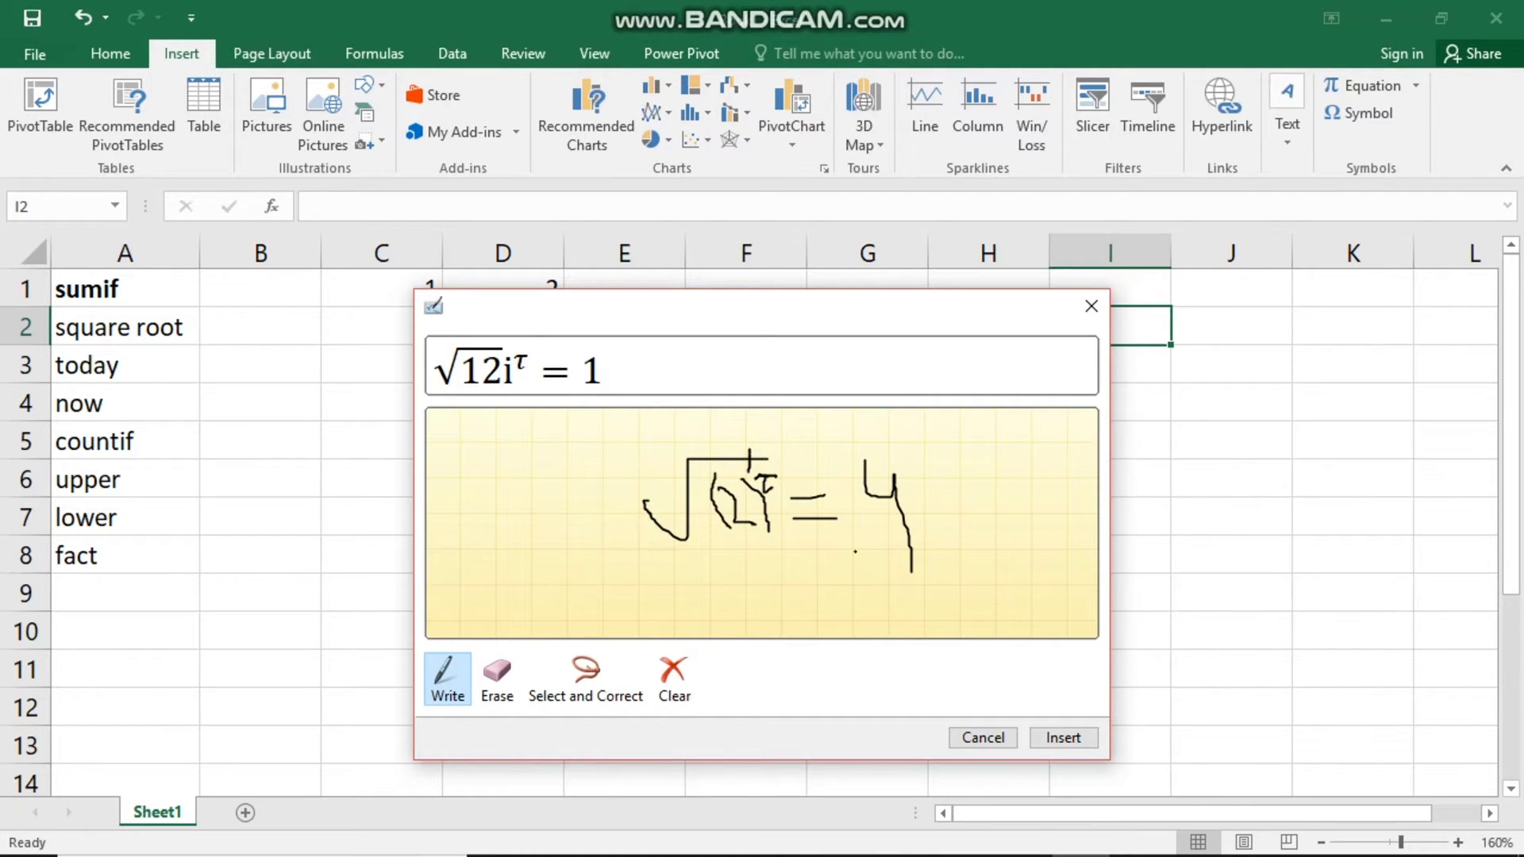
drag(793, 574, 808, 613)
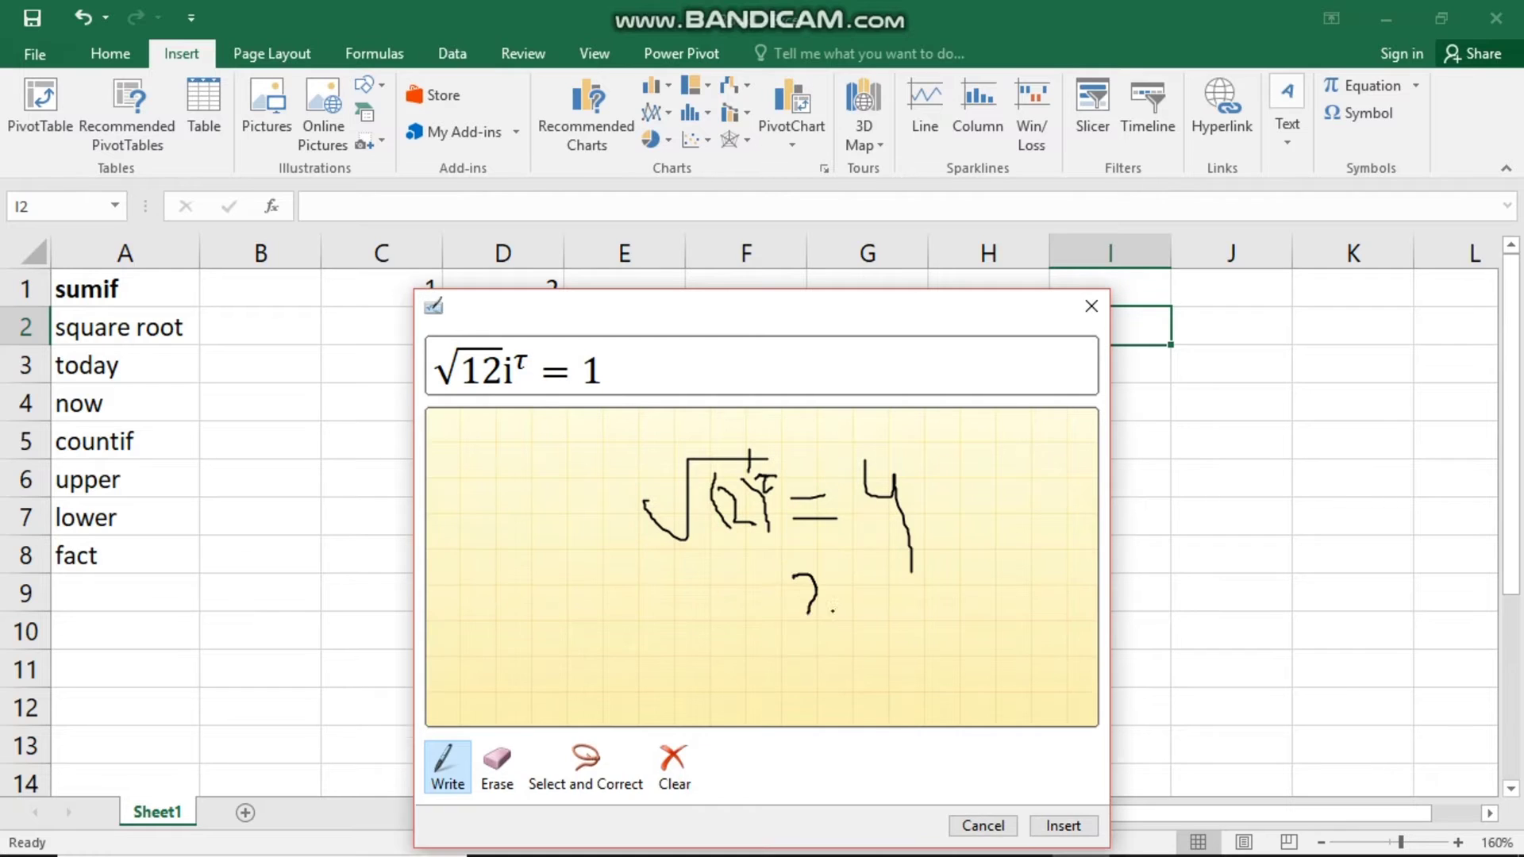
click(671, 763)
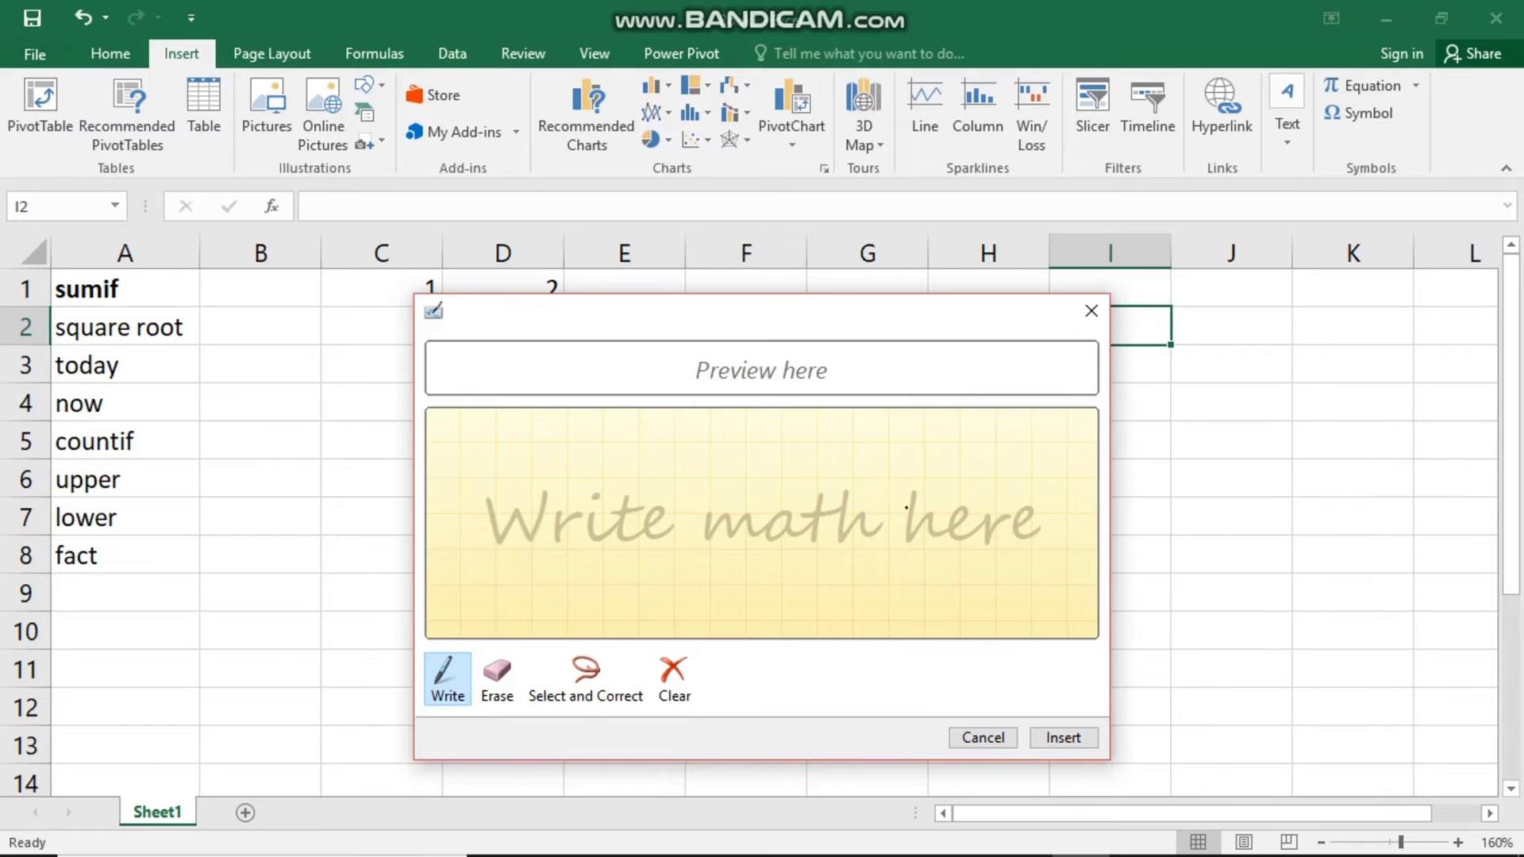
mouse_move(913, 465)
mouse_down()
mouse_move(848, 465)
mouse_move(773, 560)
mouse_move(717, 503)
mouse_up()
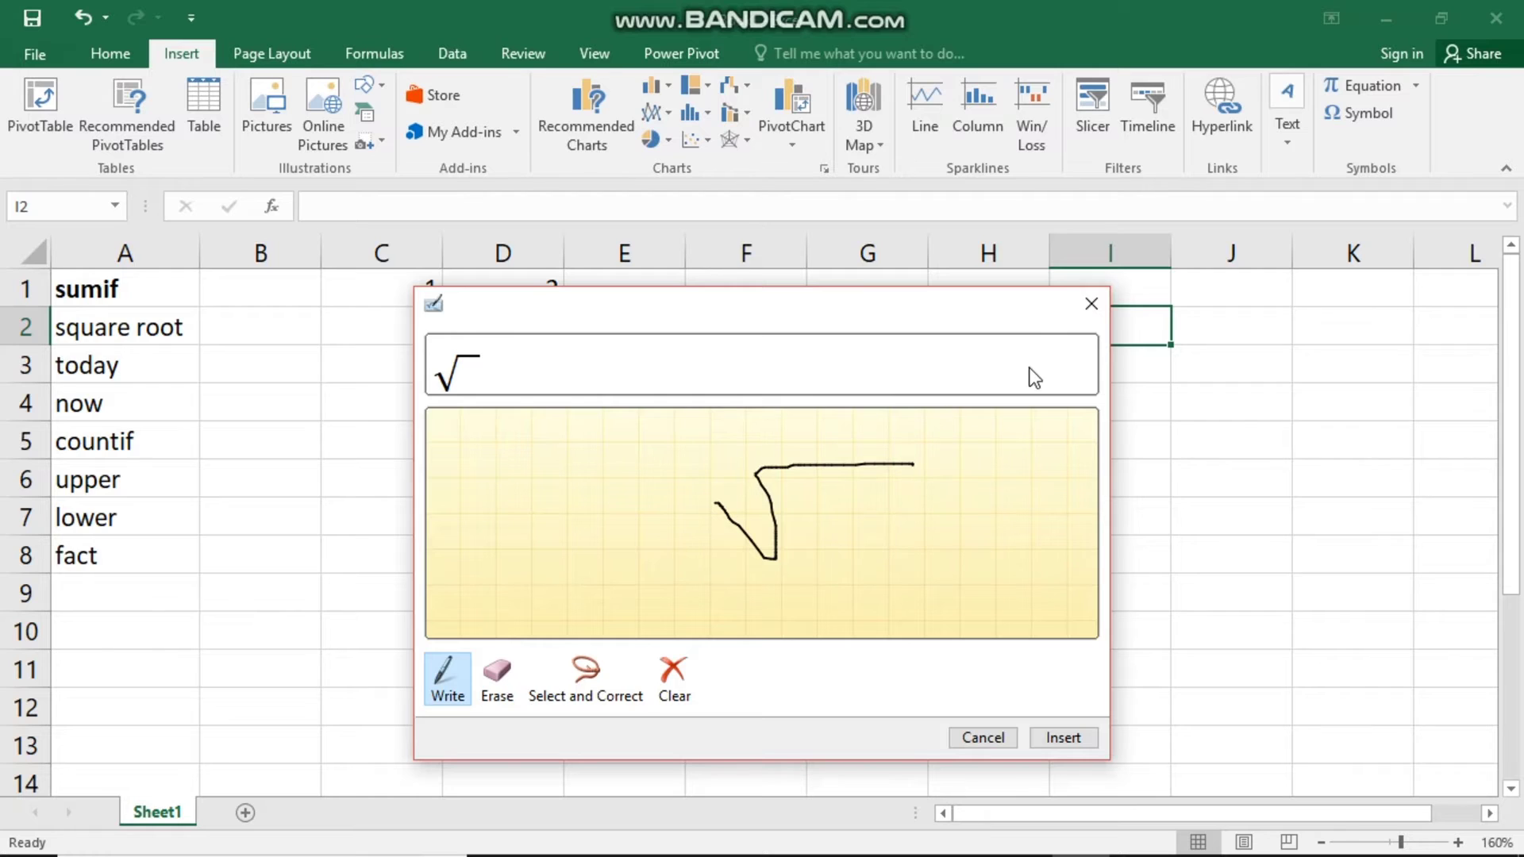
click(1090, 304)
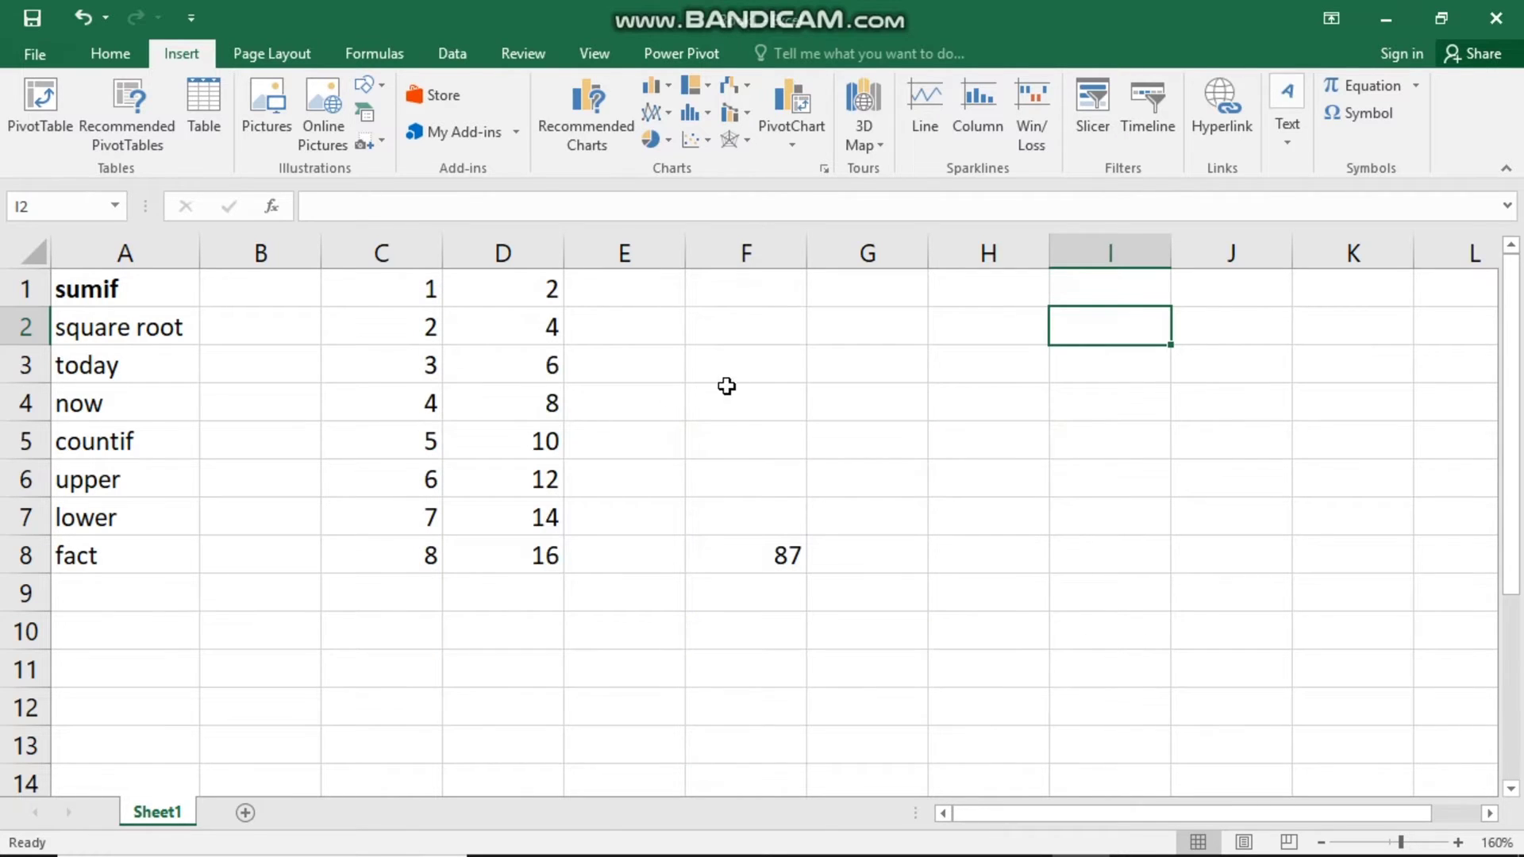
- Enter the formula =SQRT(C4) in F4 to calculate the square root of the value in C4
click(766, 404)
text(=)
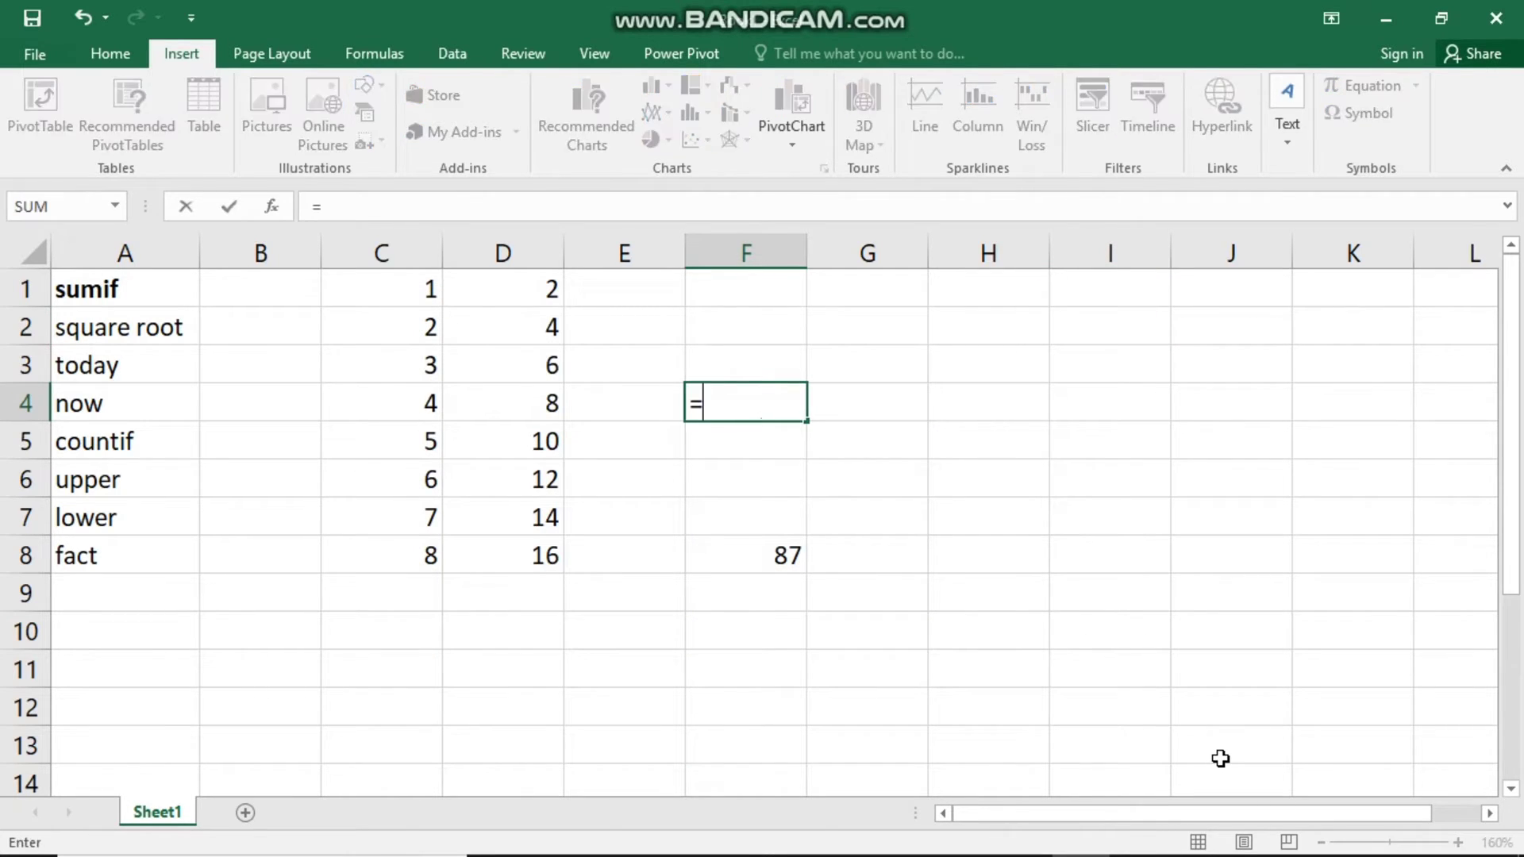
text(sqr)
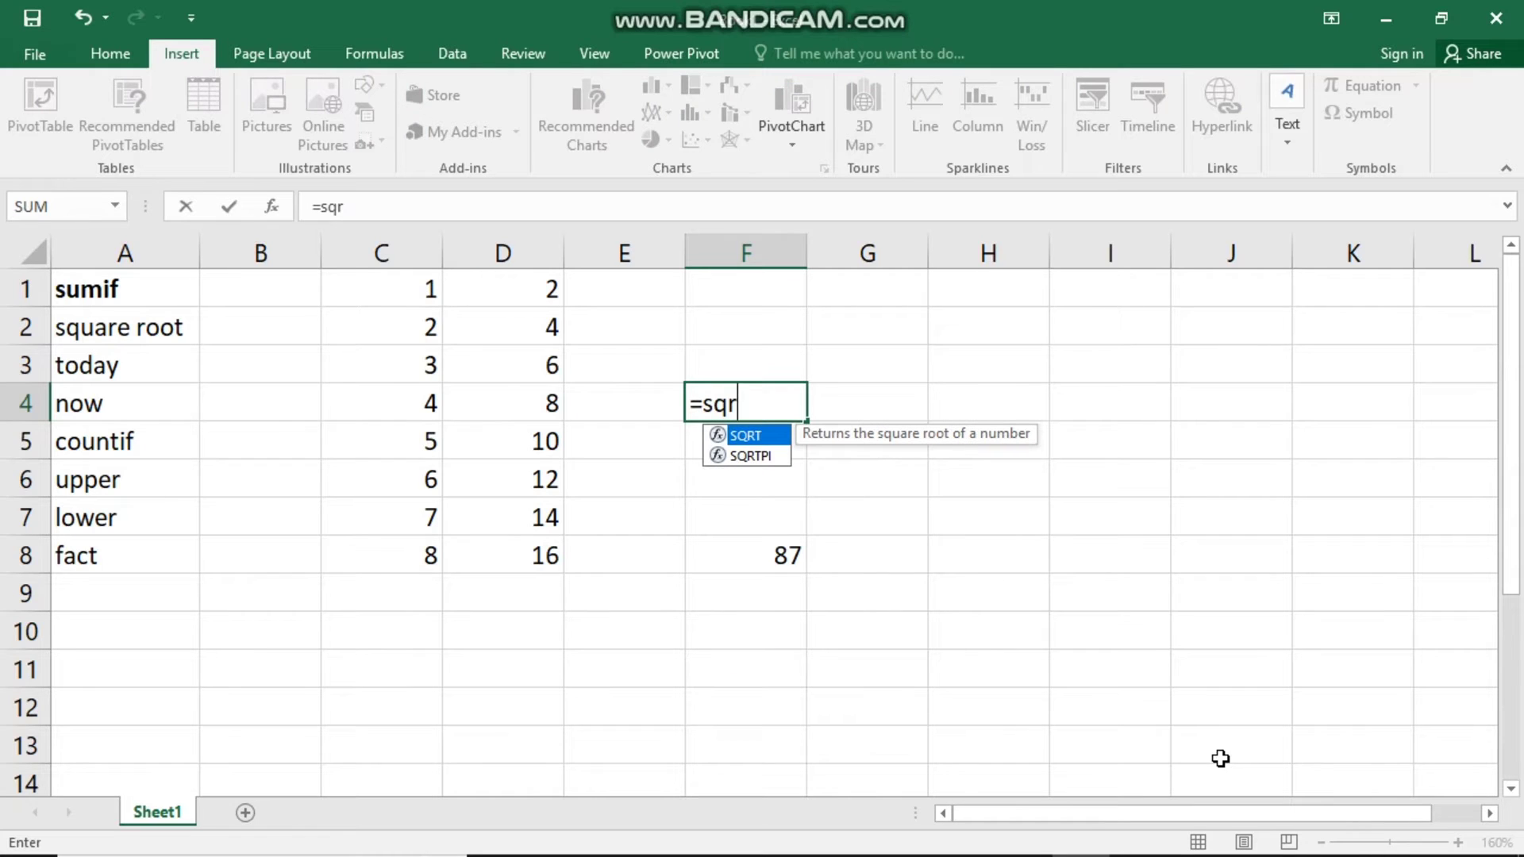
text(t()
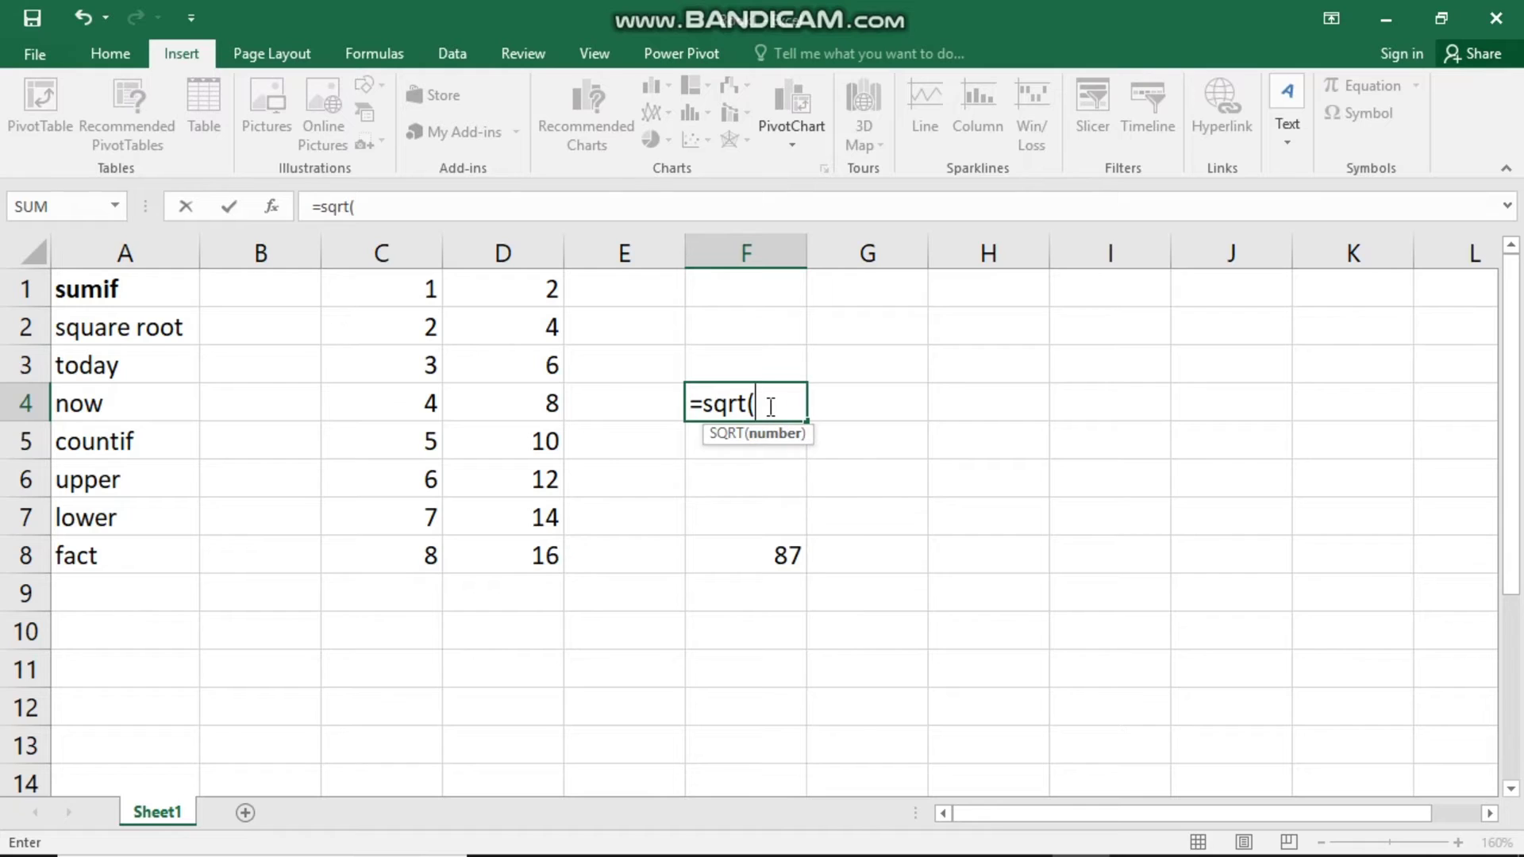
click(421, 408)
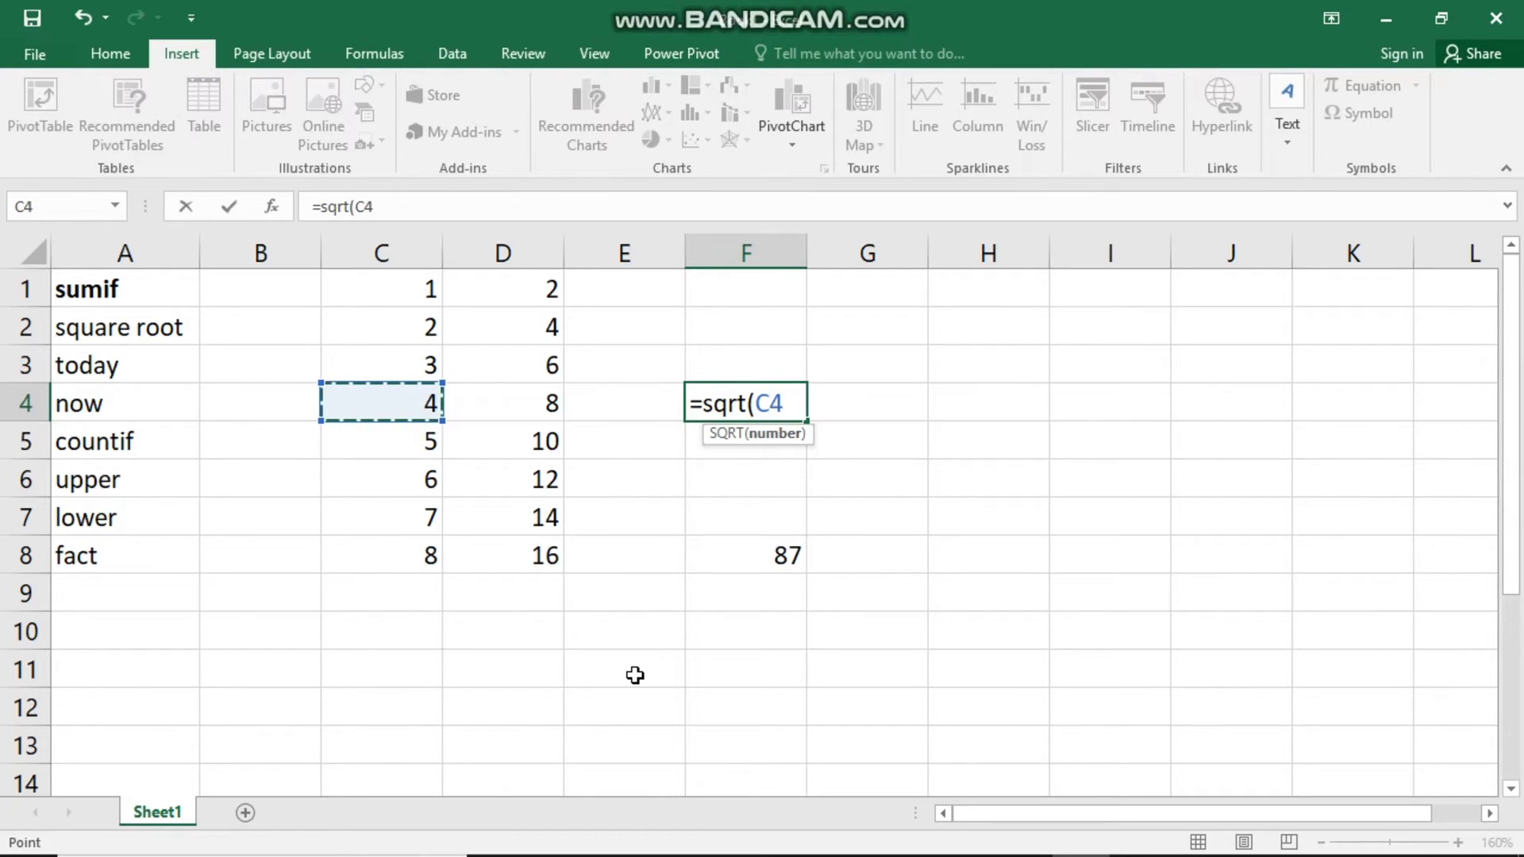
text())
key(Return)
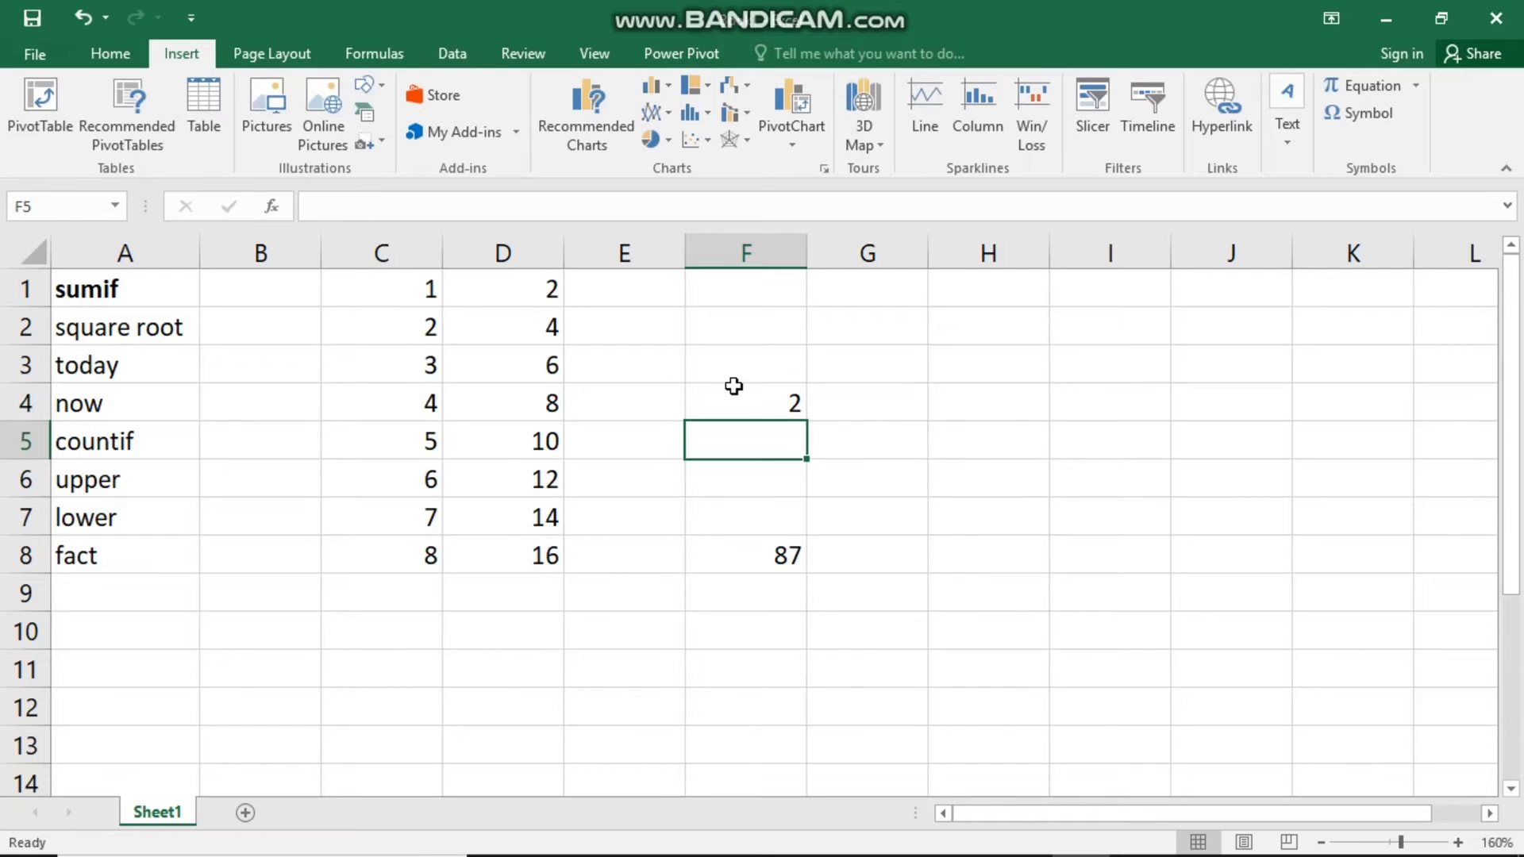
click(734, 389)
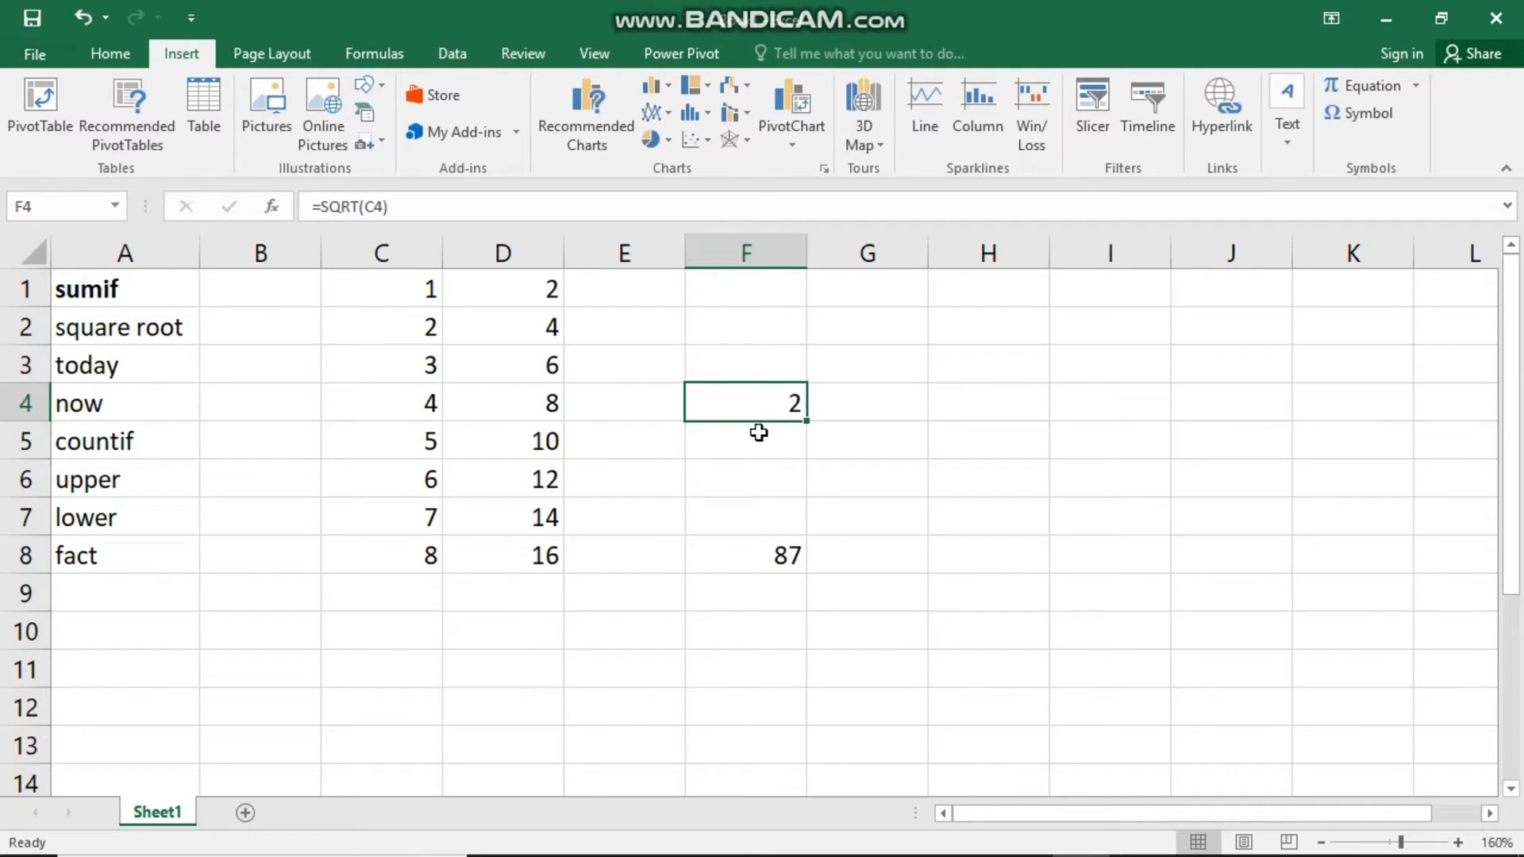
- Enter the formula =SQRT(C2) in F5 to calculate the square root of the value in C2
click(759, 431)
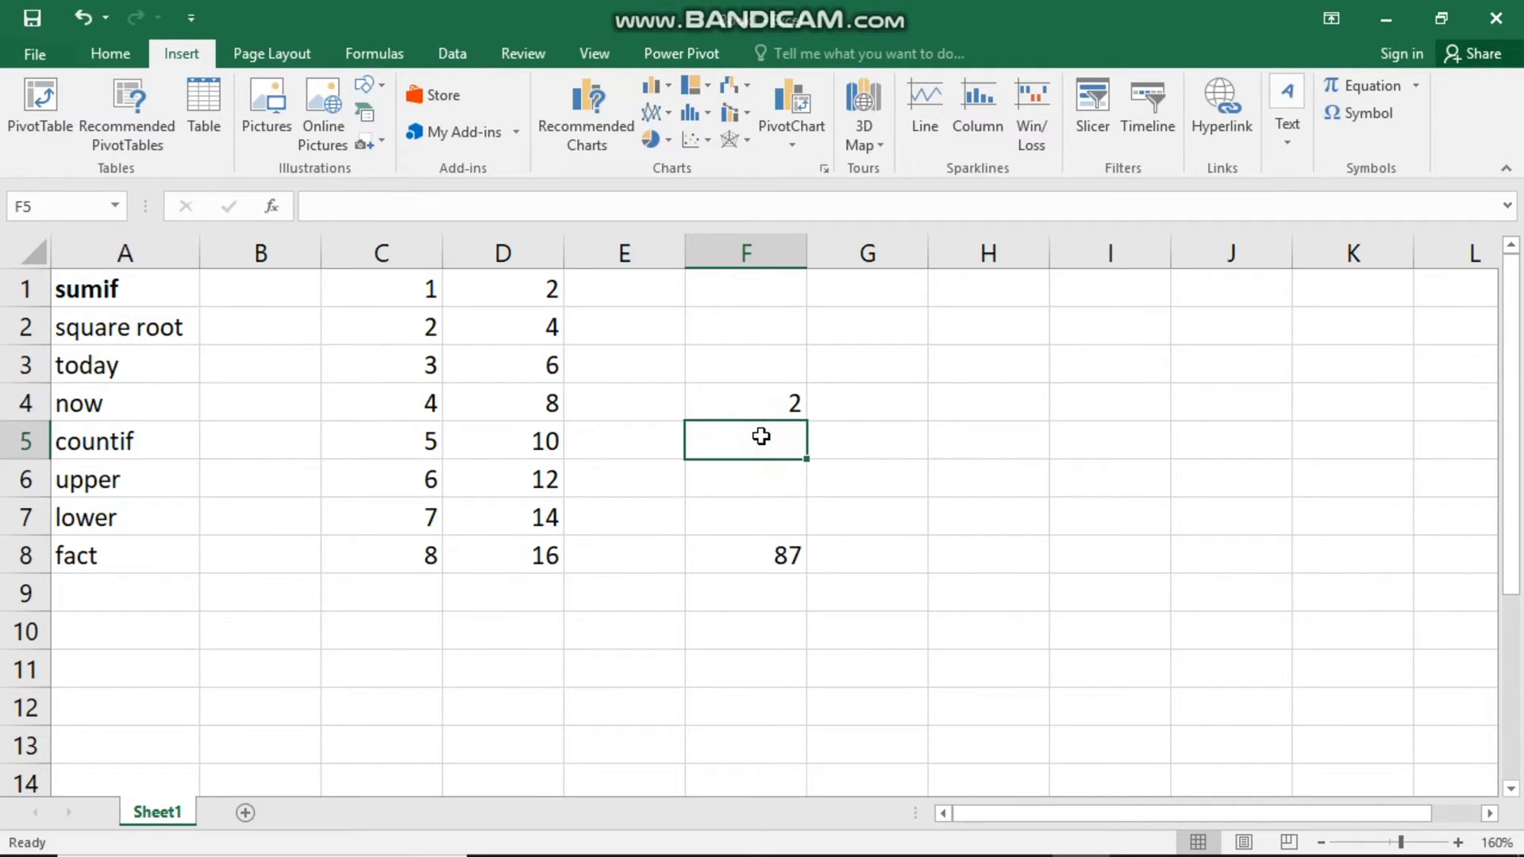
text(=)
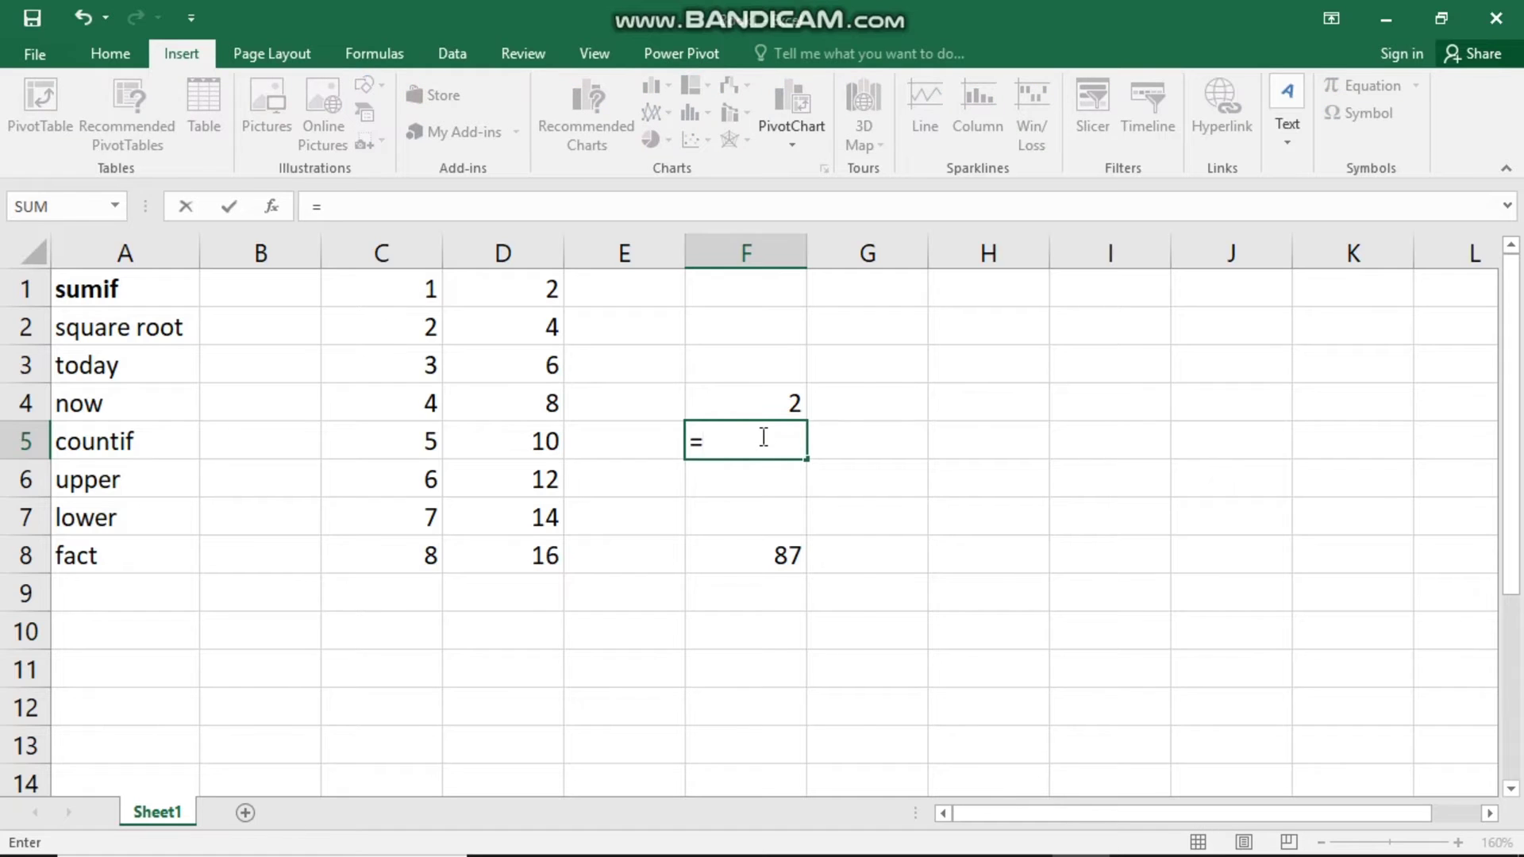
text(sqrt)
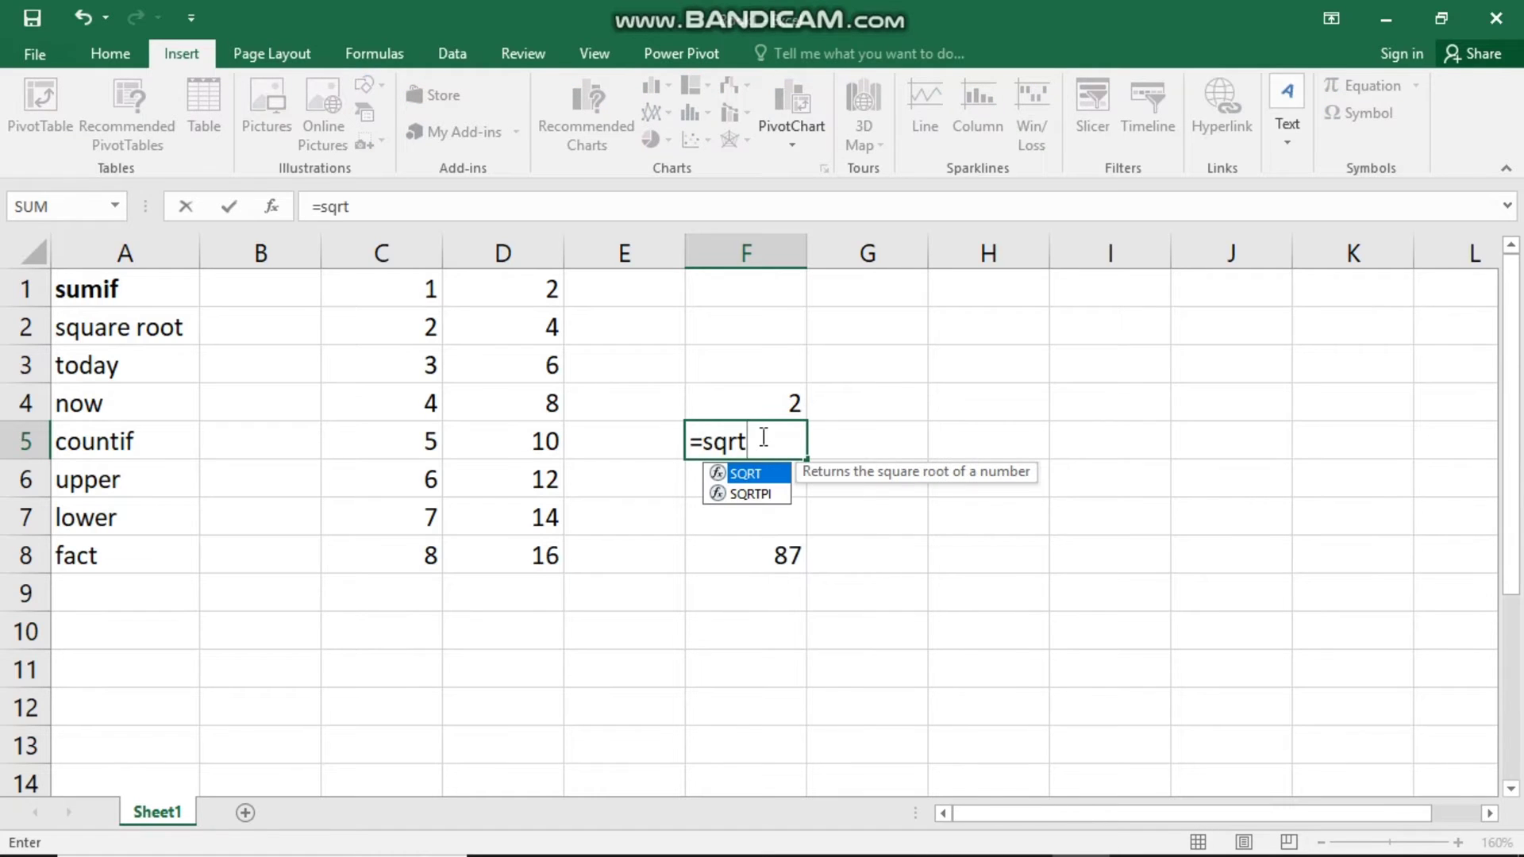
text(()
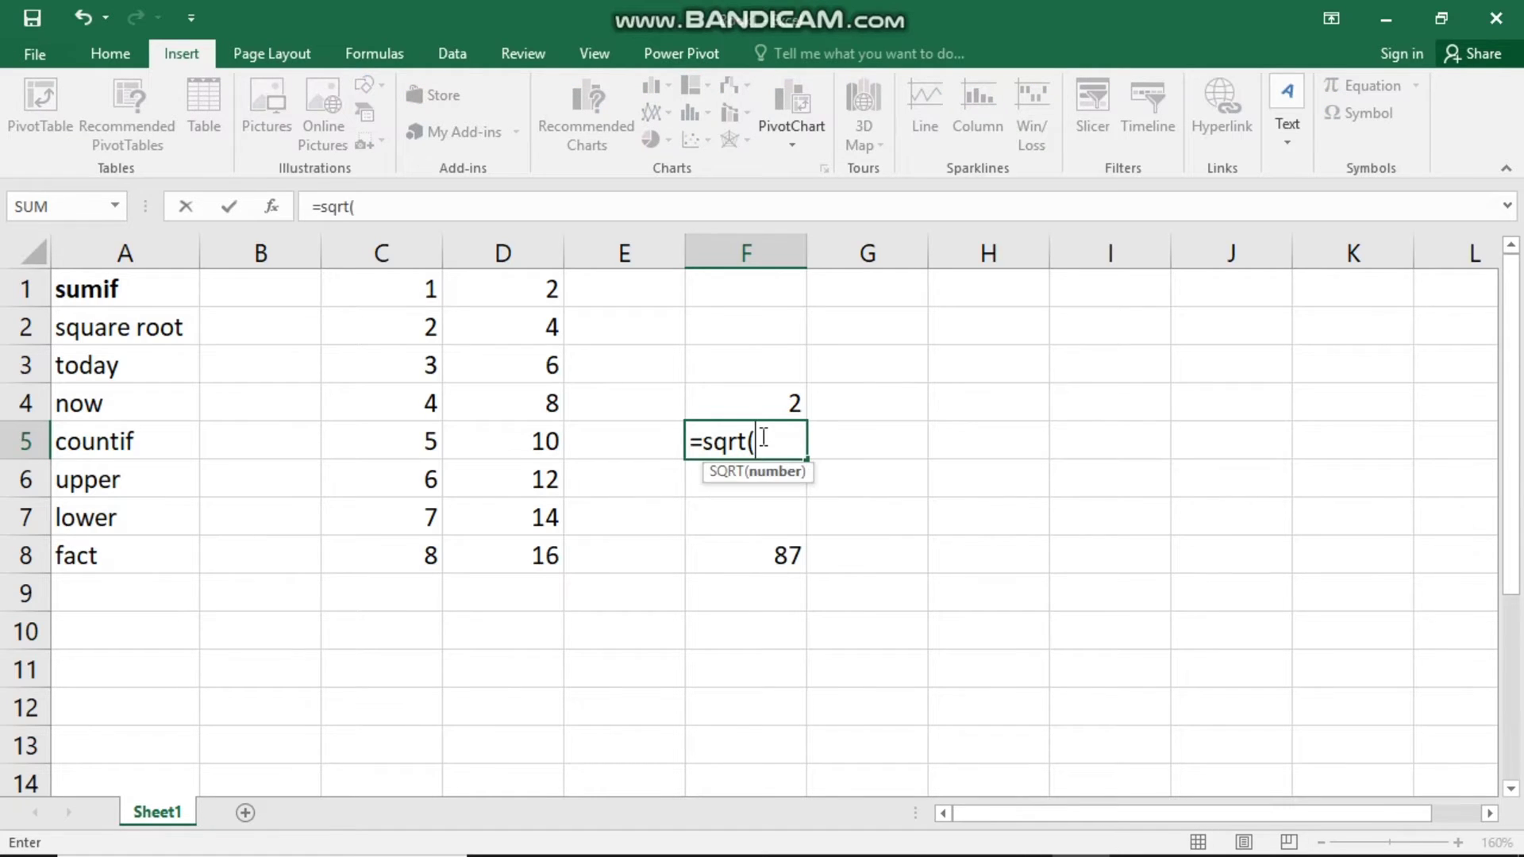
click(421, 327)
text())
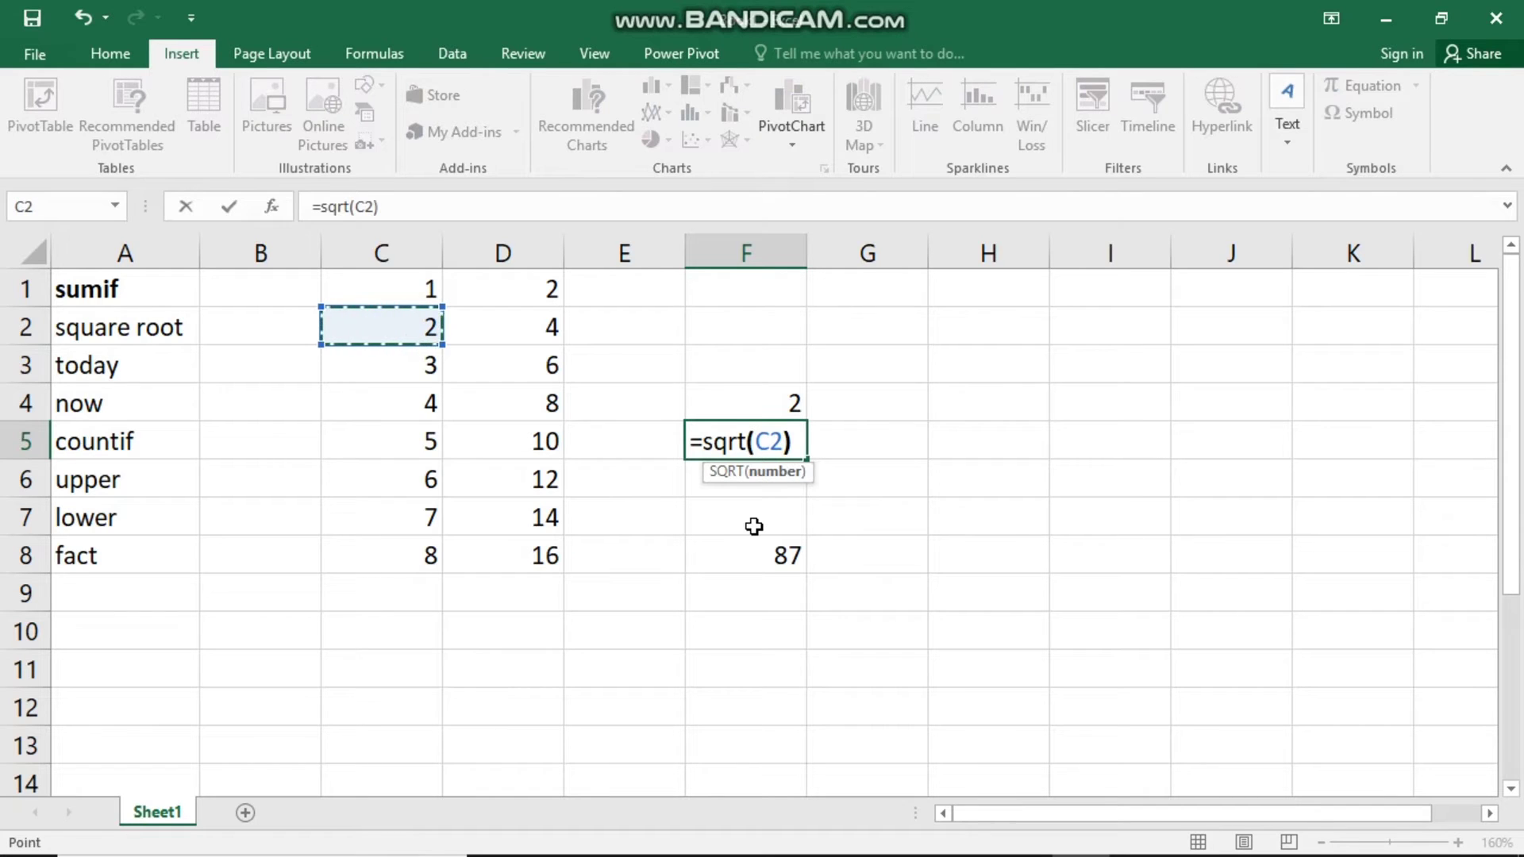
key(Return)
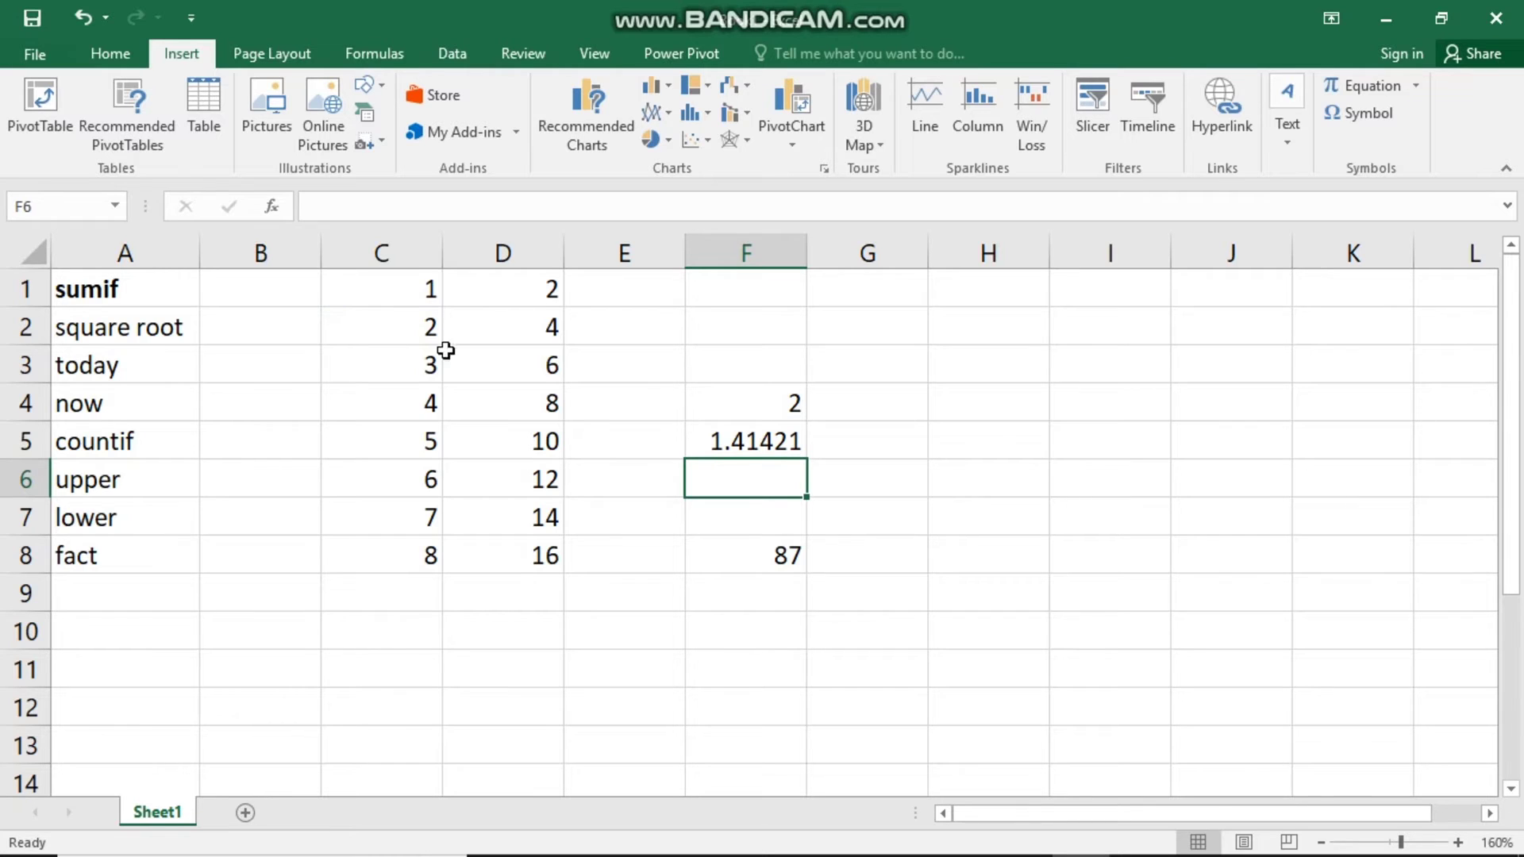
- Make the "square root" label in A2 bold
click(109, 318)
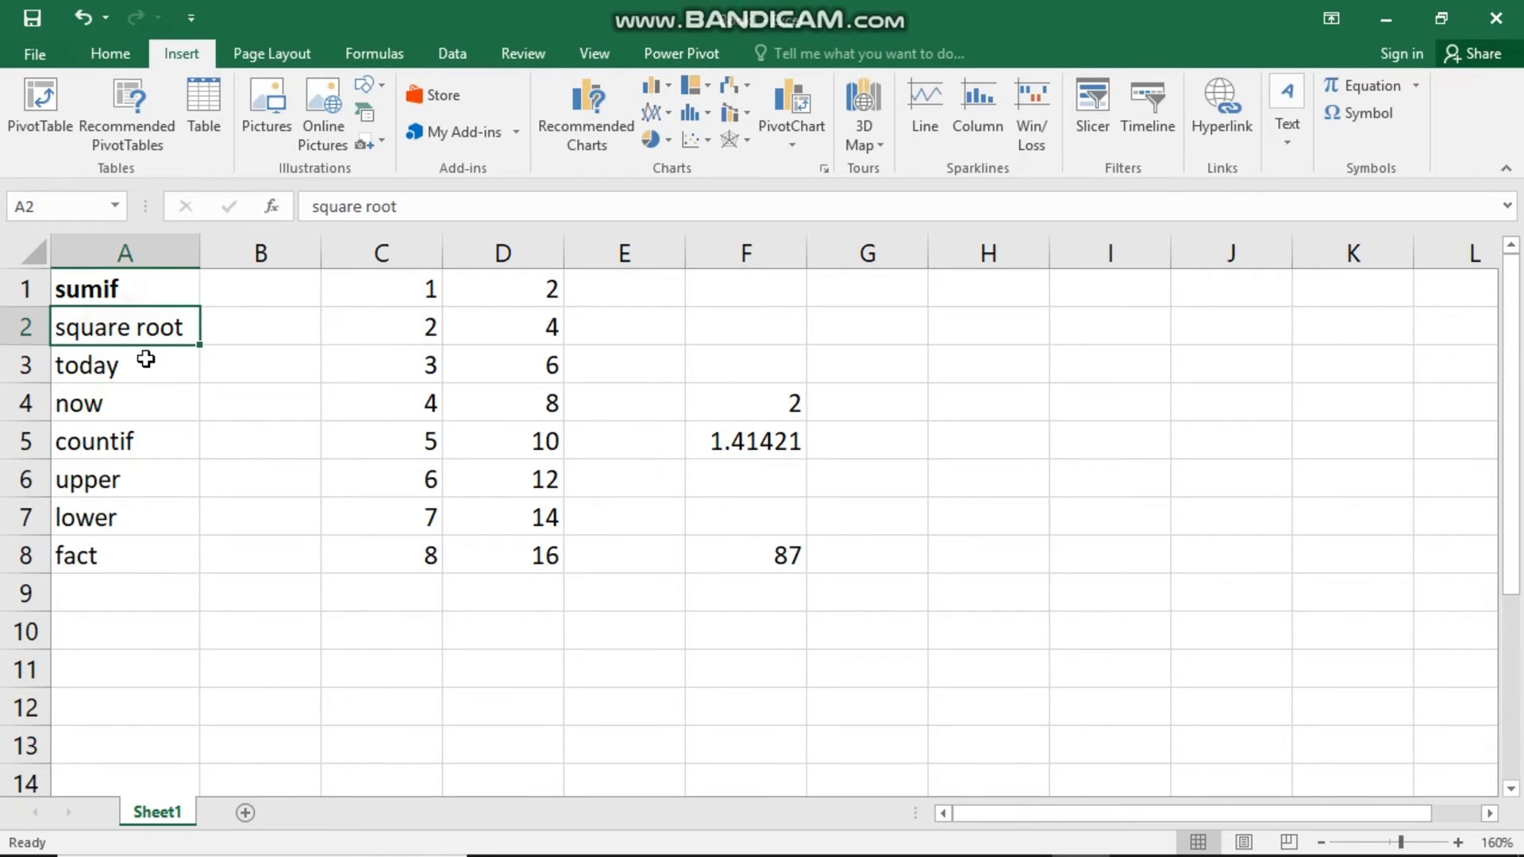
key(ctrl+b)
click(216, 448)
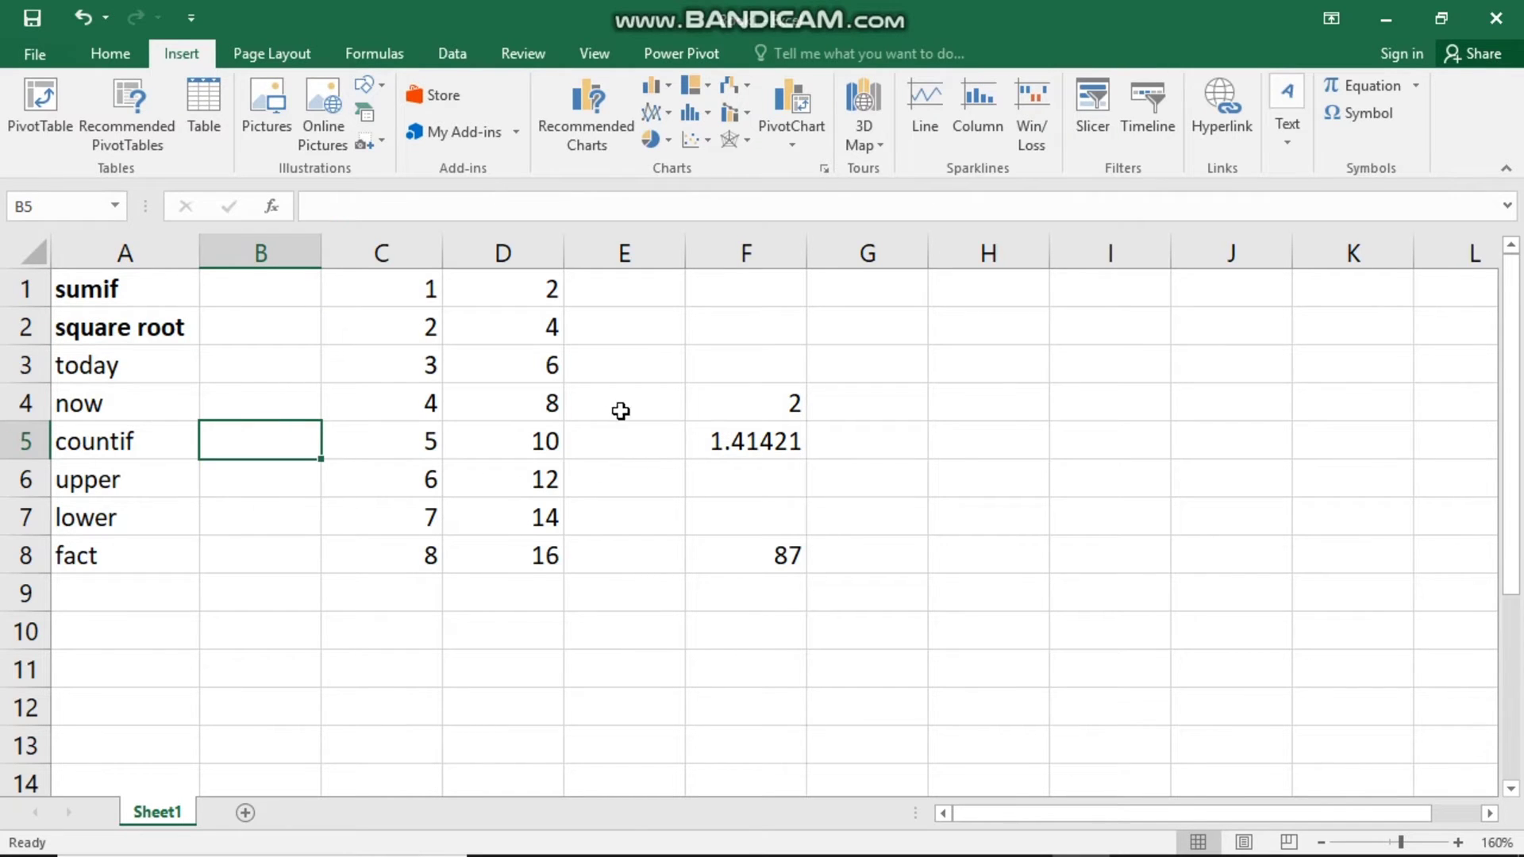
- Enter the formula =TODAY() in H3 and widen column H to fit the date
click(949, 375)
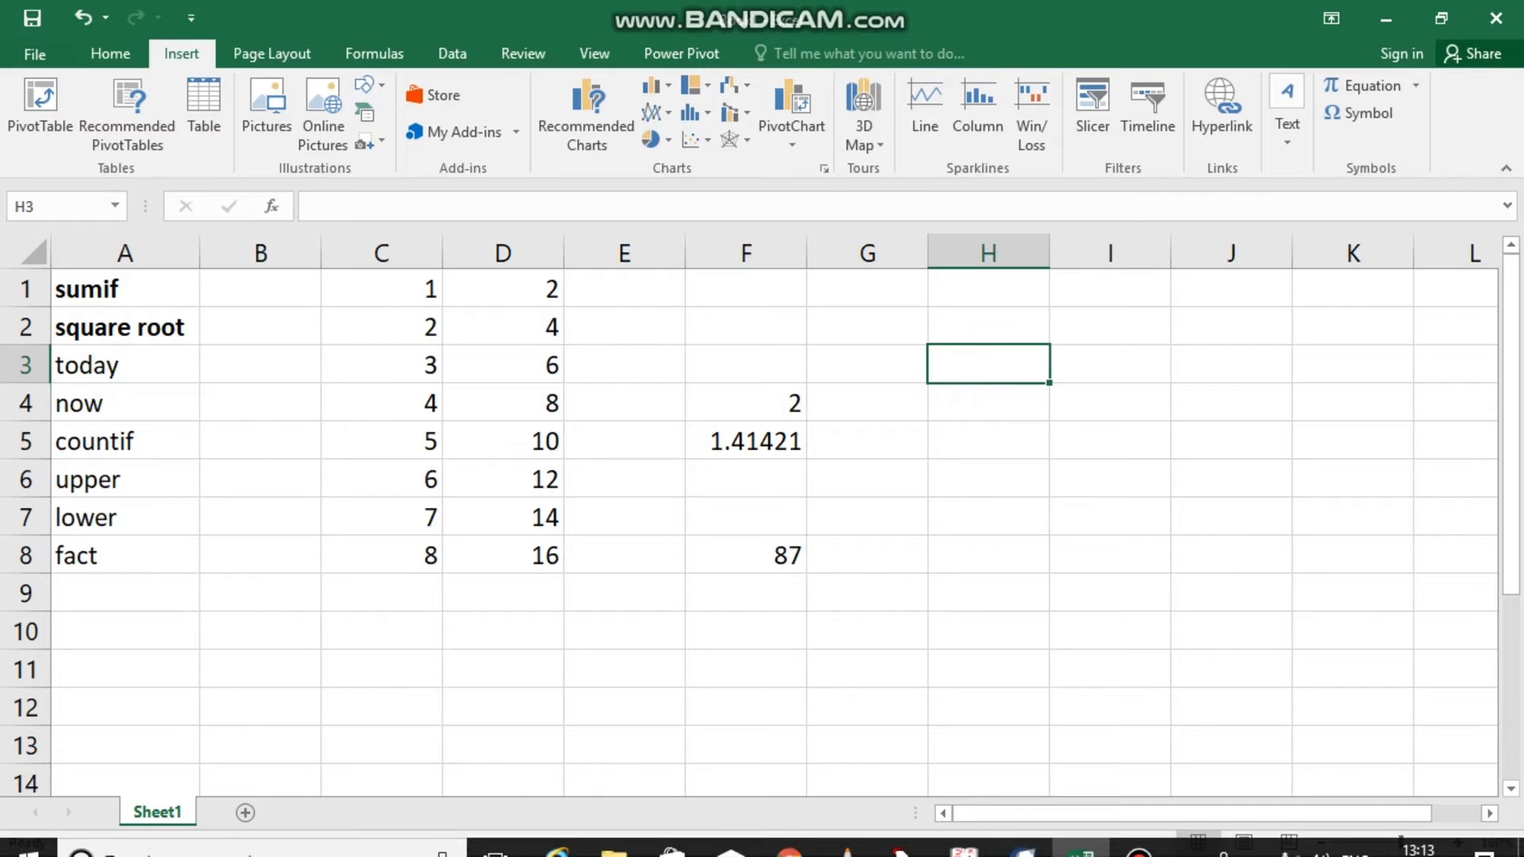
text(=to)
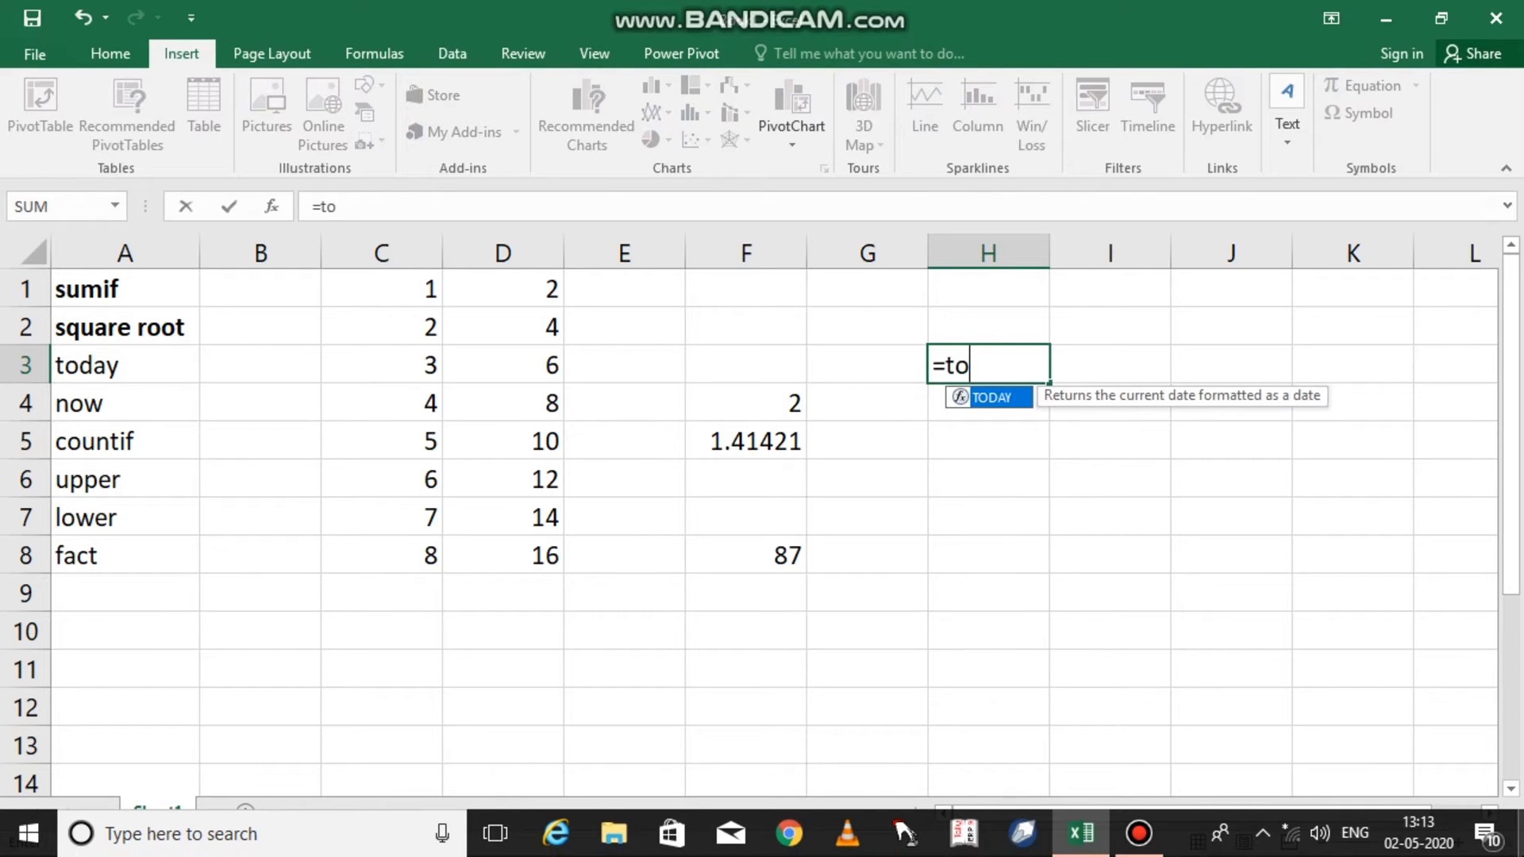
text(day())
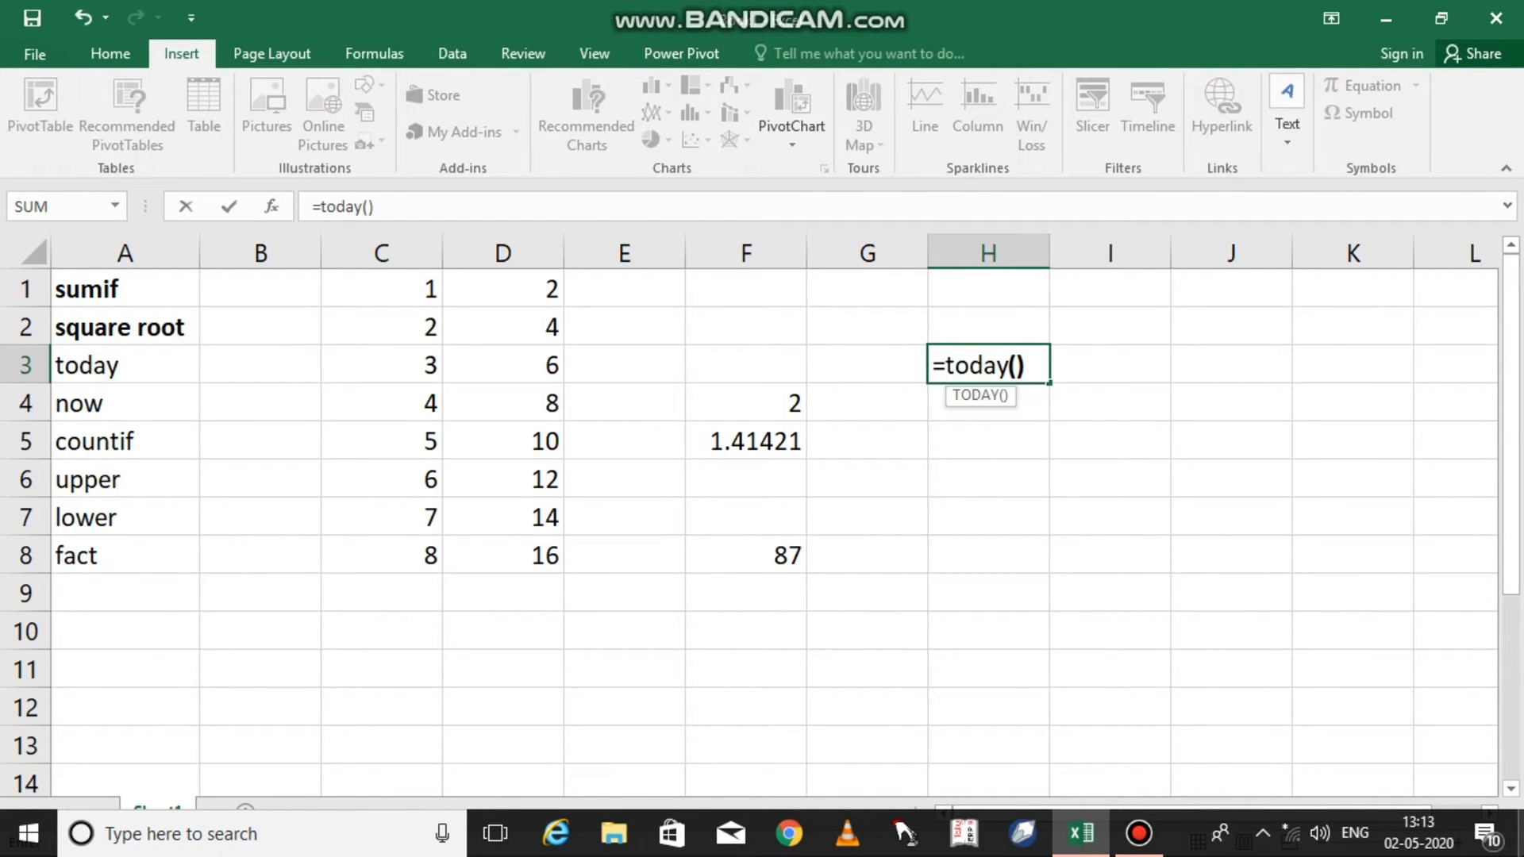
key(Return)
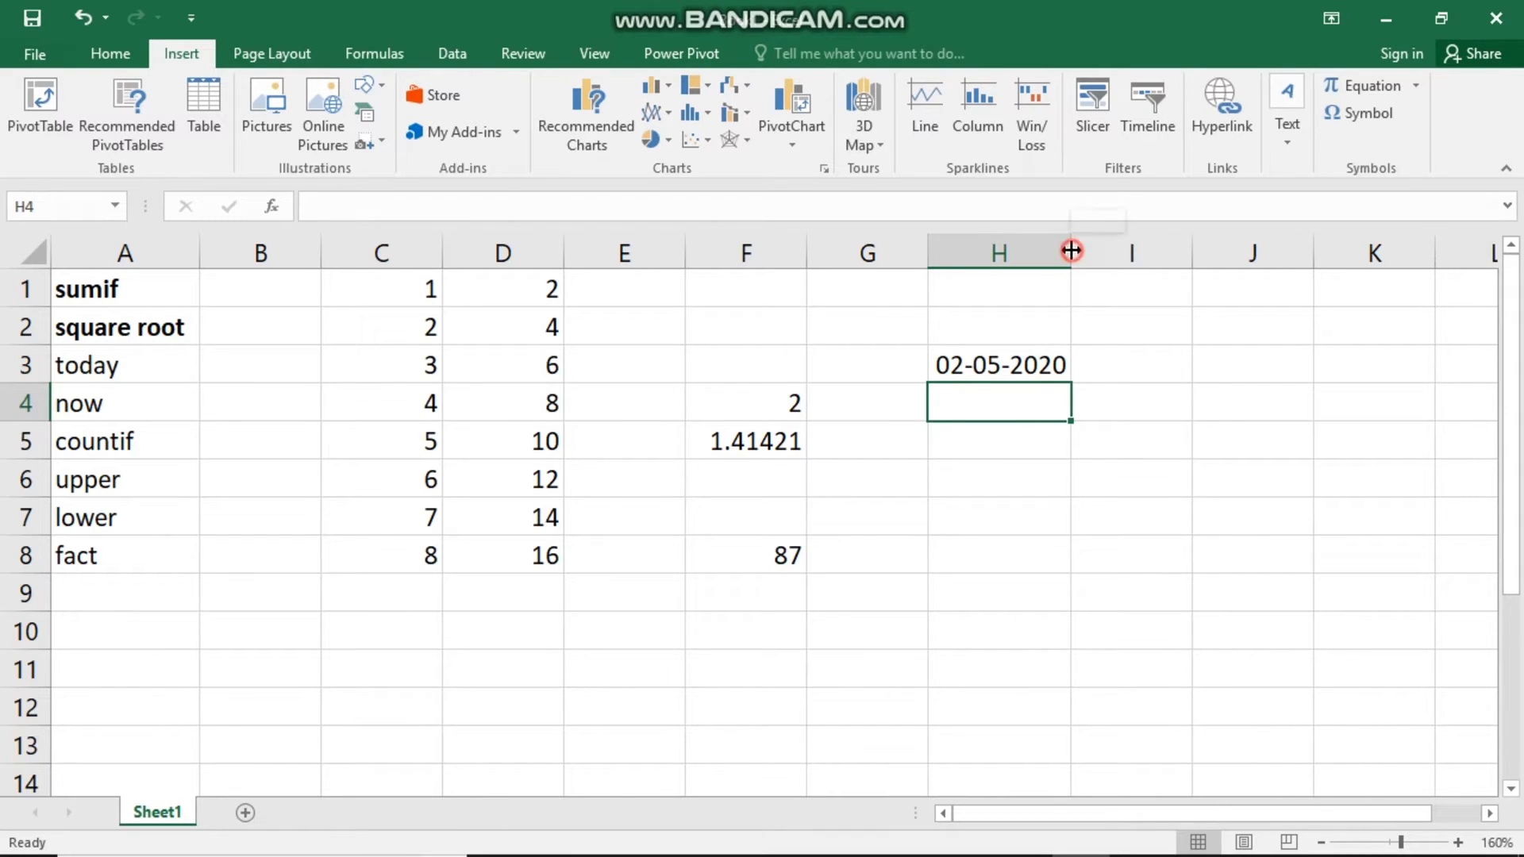
click(969, 480)
click(993, 366)
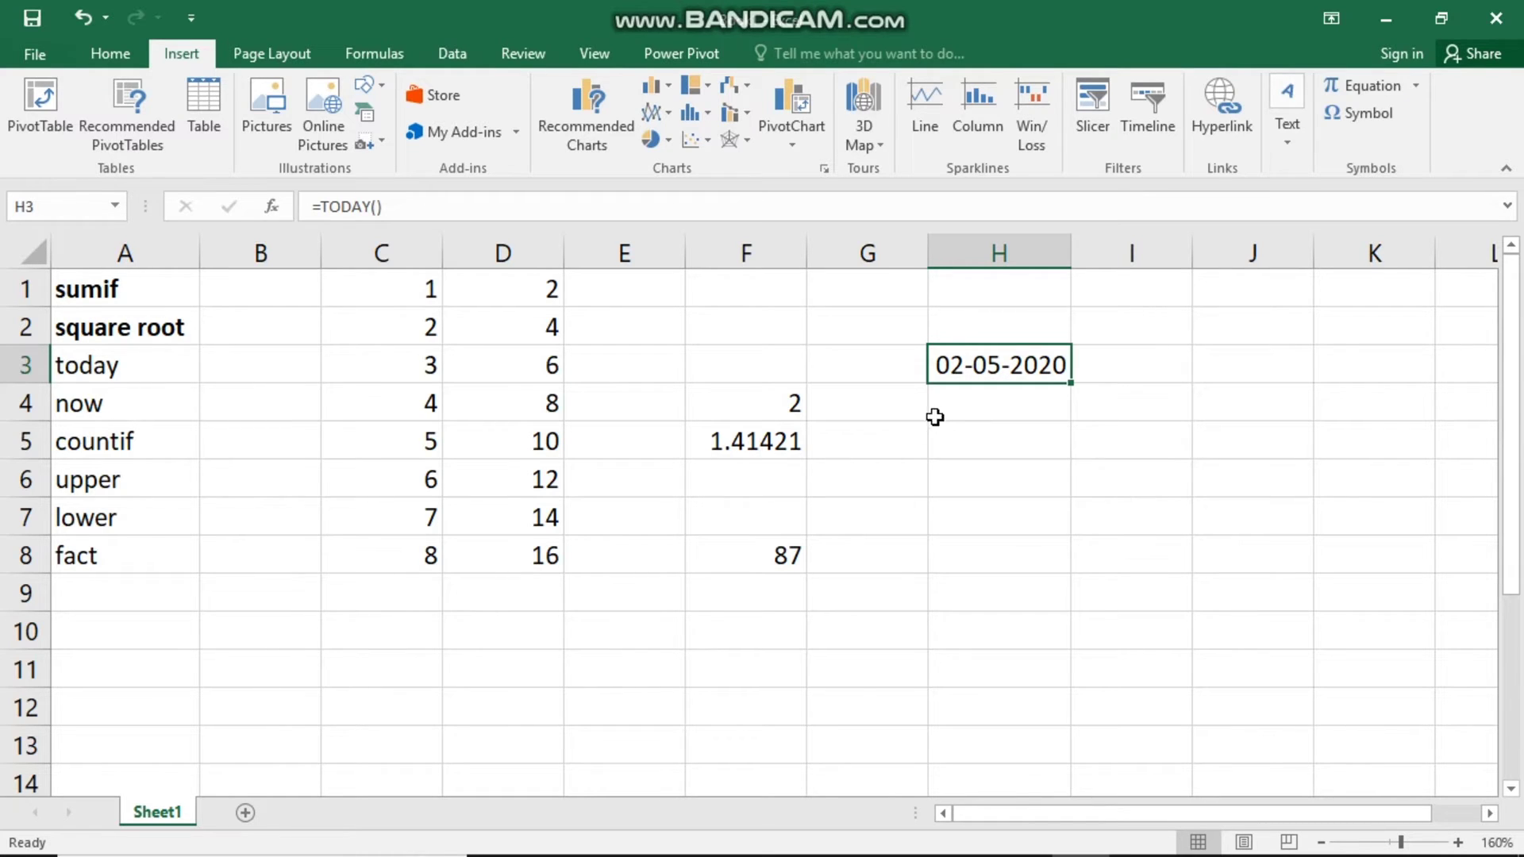
- Enter the formula =NOW() in H4 to return the current date and time
click(116, 405)
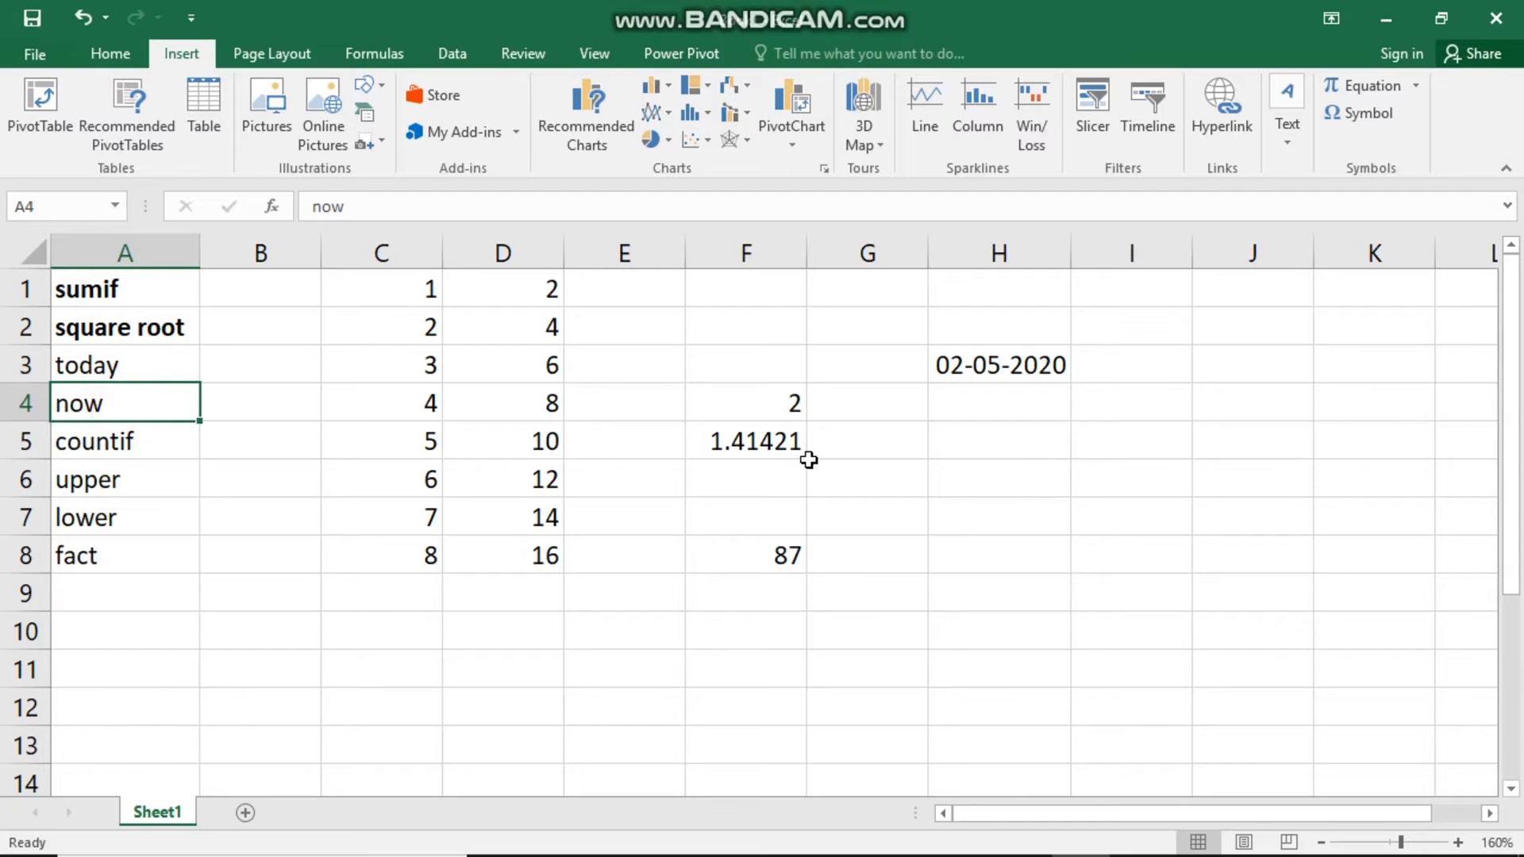
click(1014, 402)
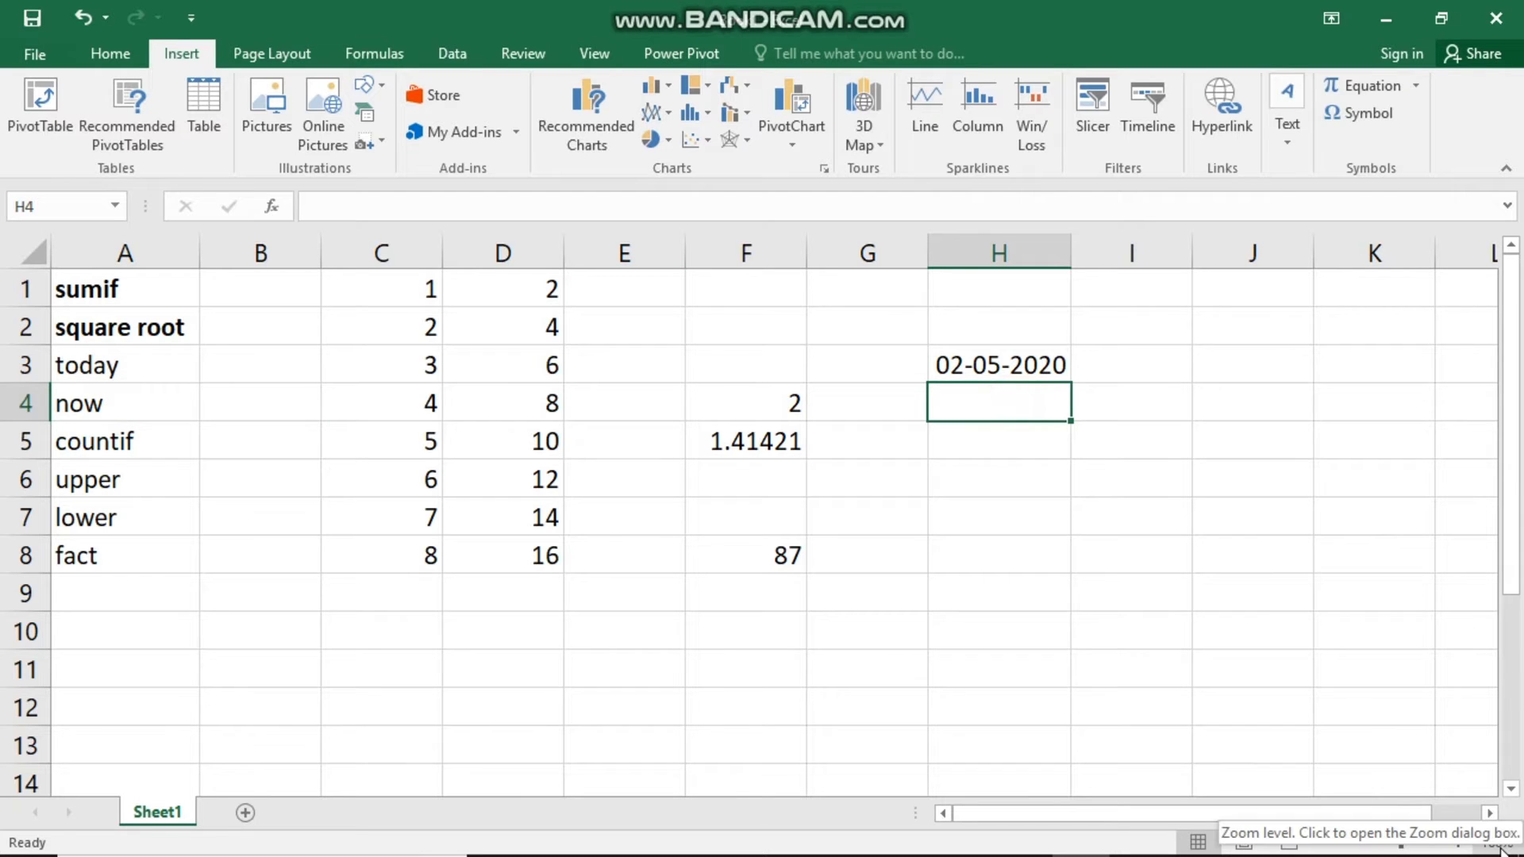
text(=now)
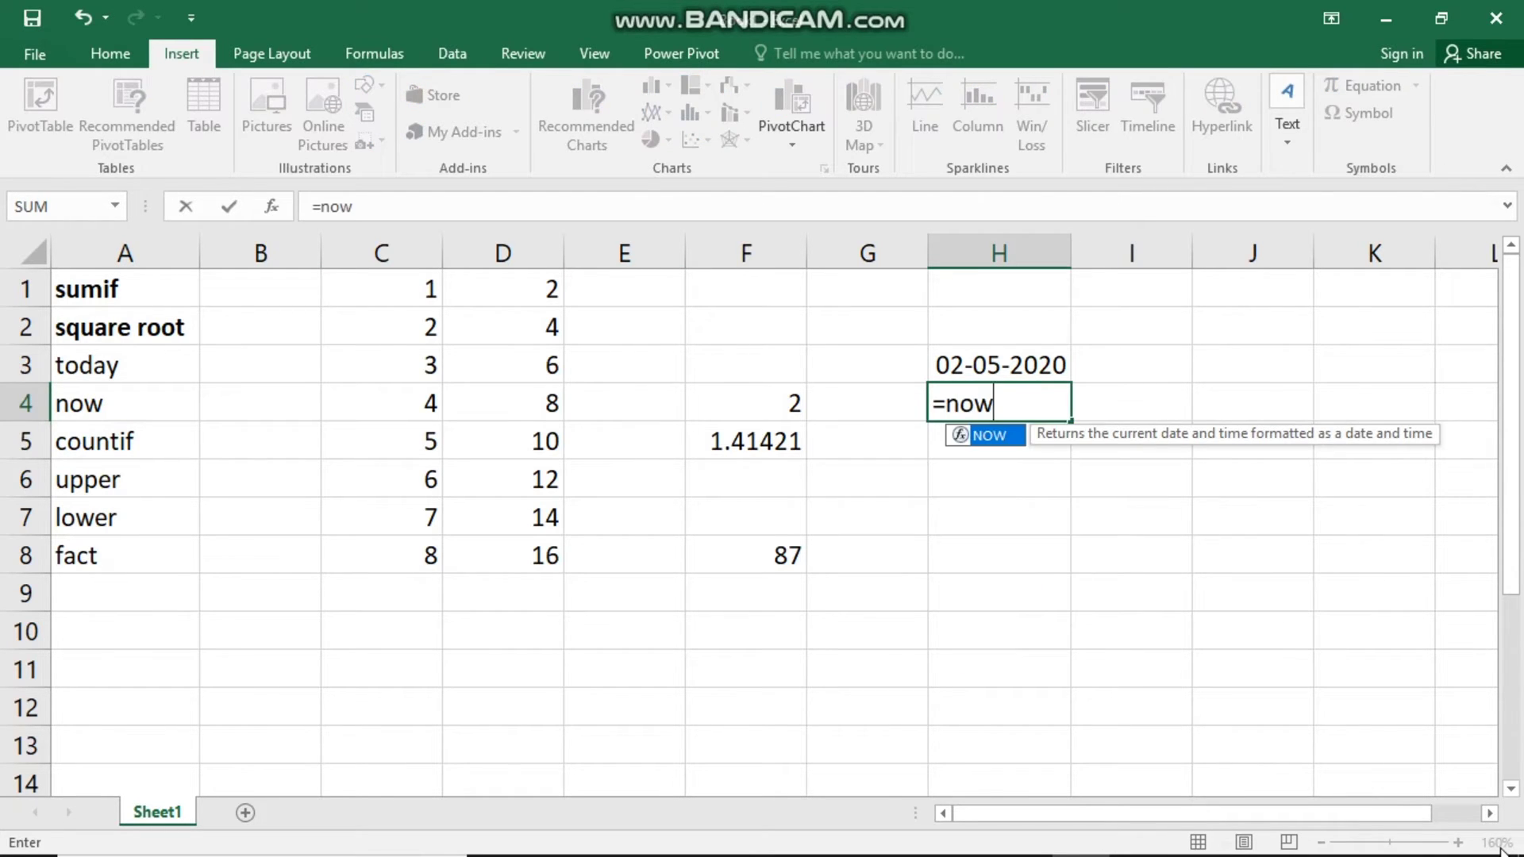
text(())
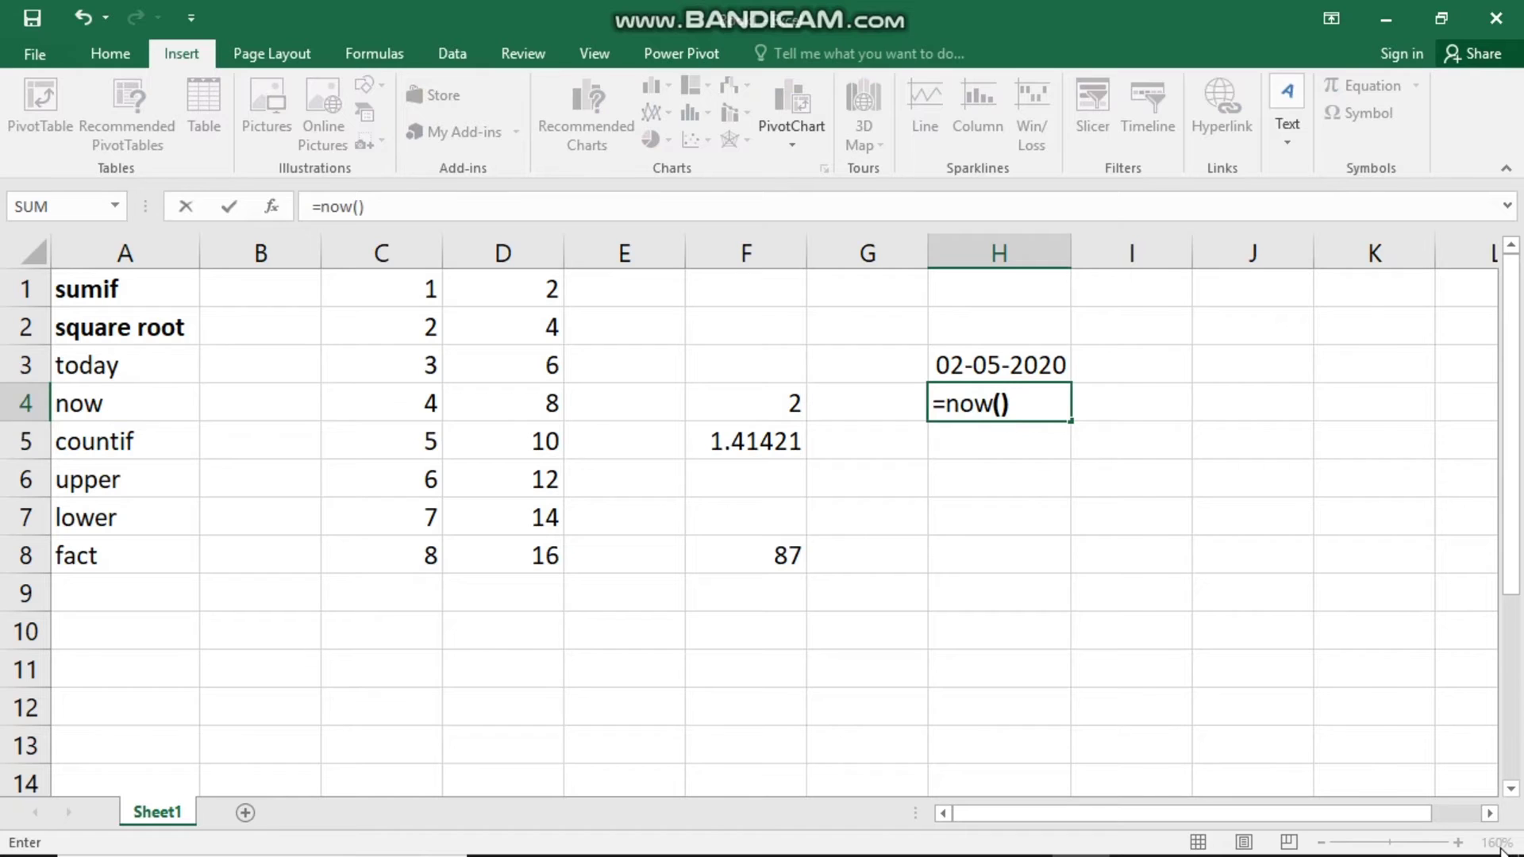
key(Return)
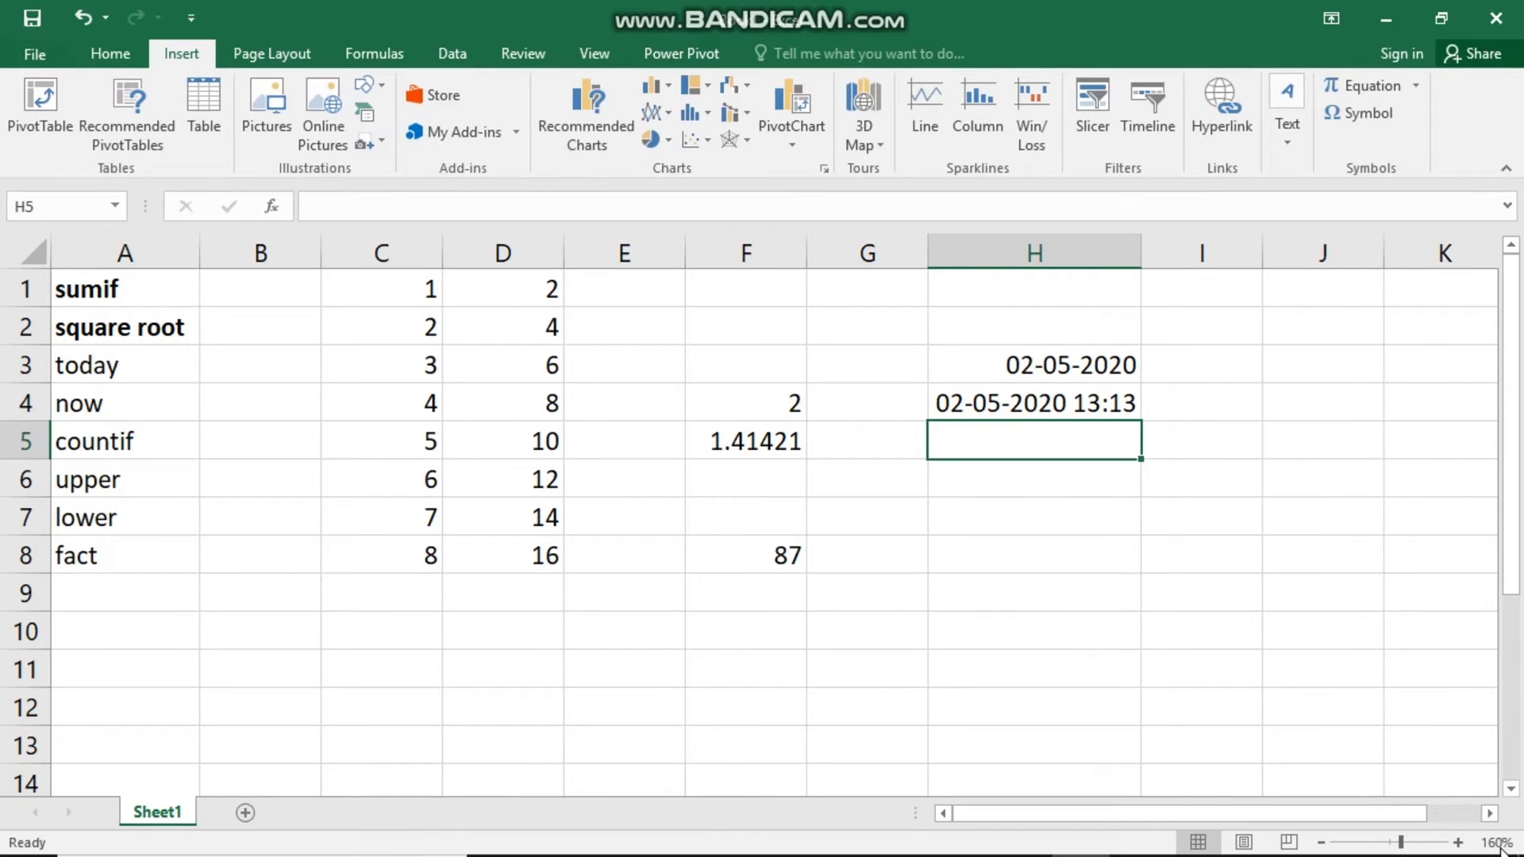
click(1081, 401)
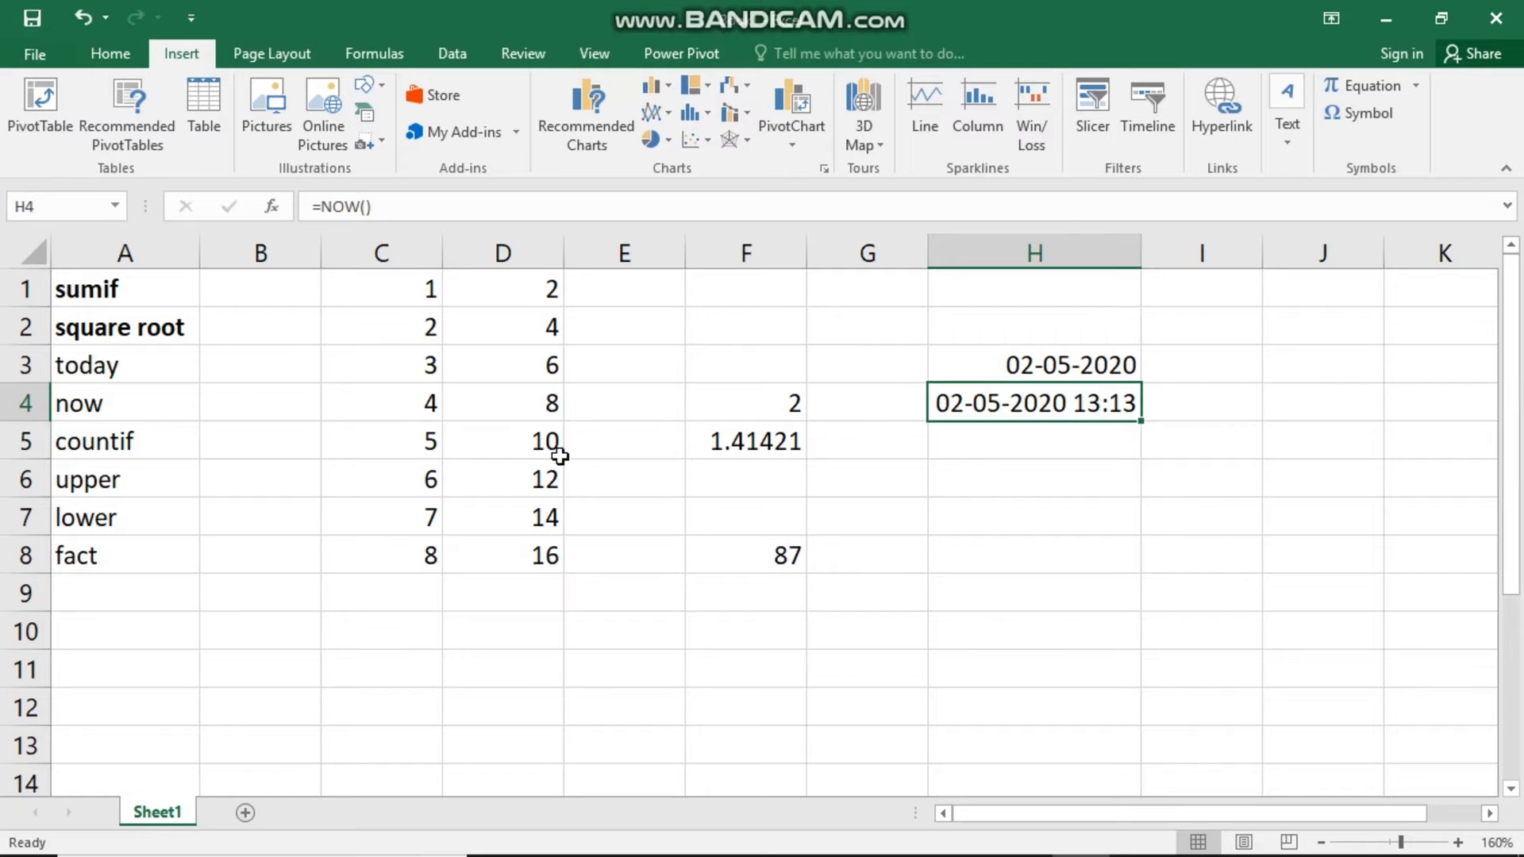
- Make the "today" and "now" labels in A3:A4 bold
click(136, 401)
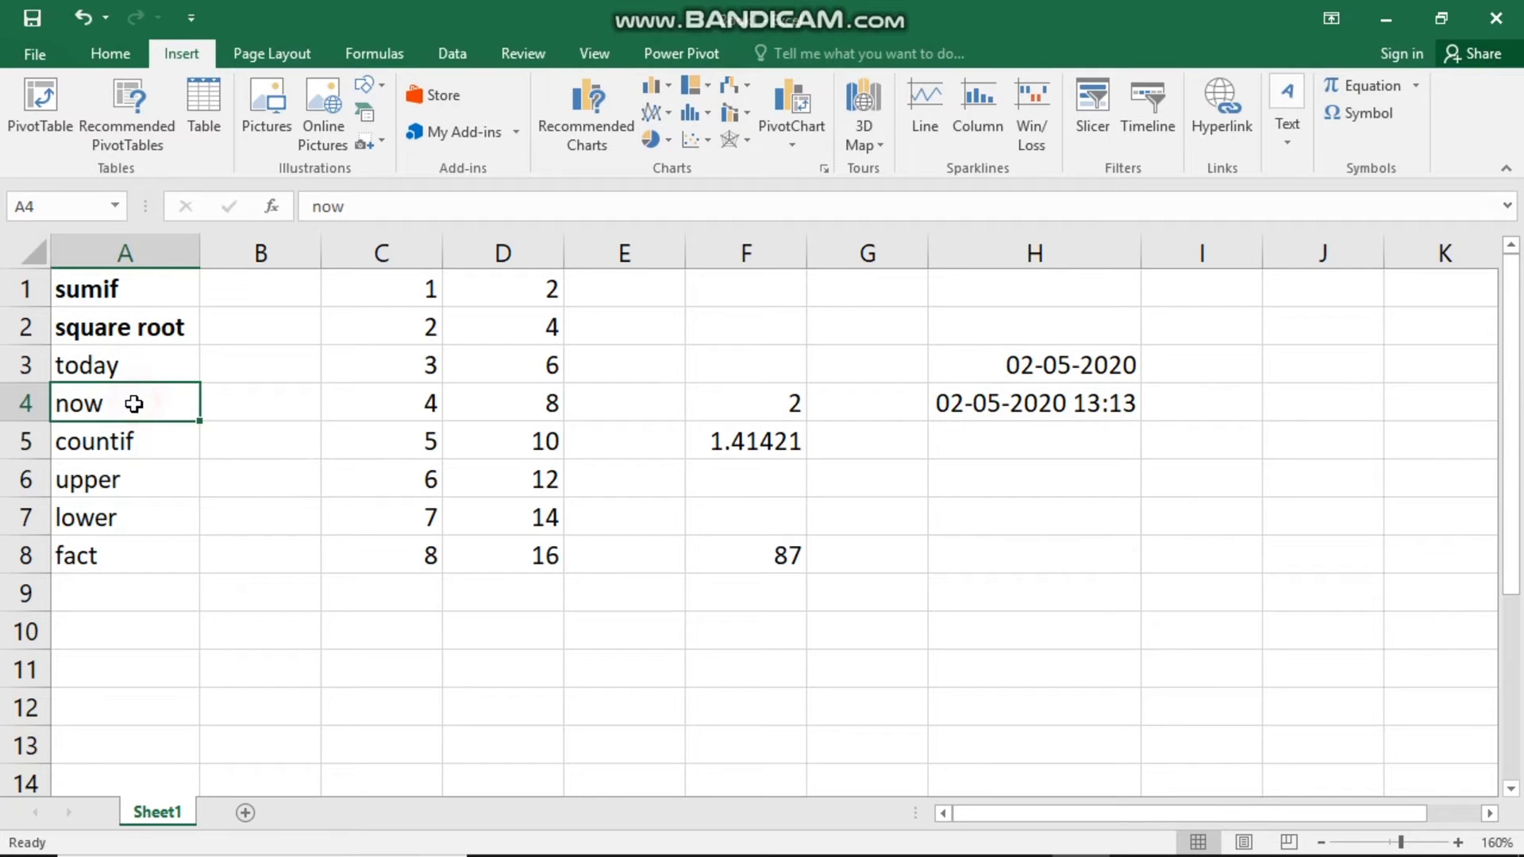
click(1011, 366)
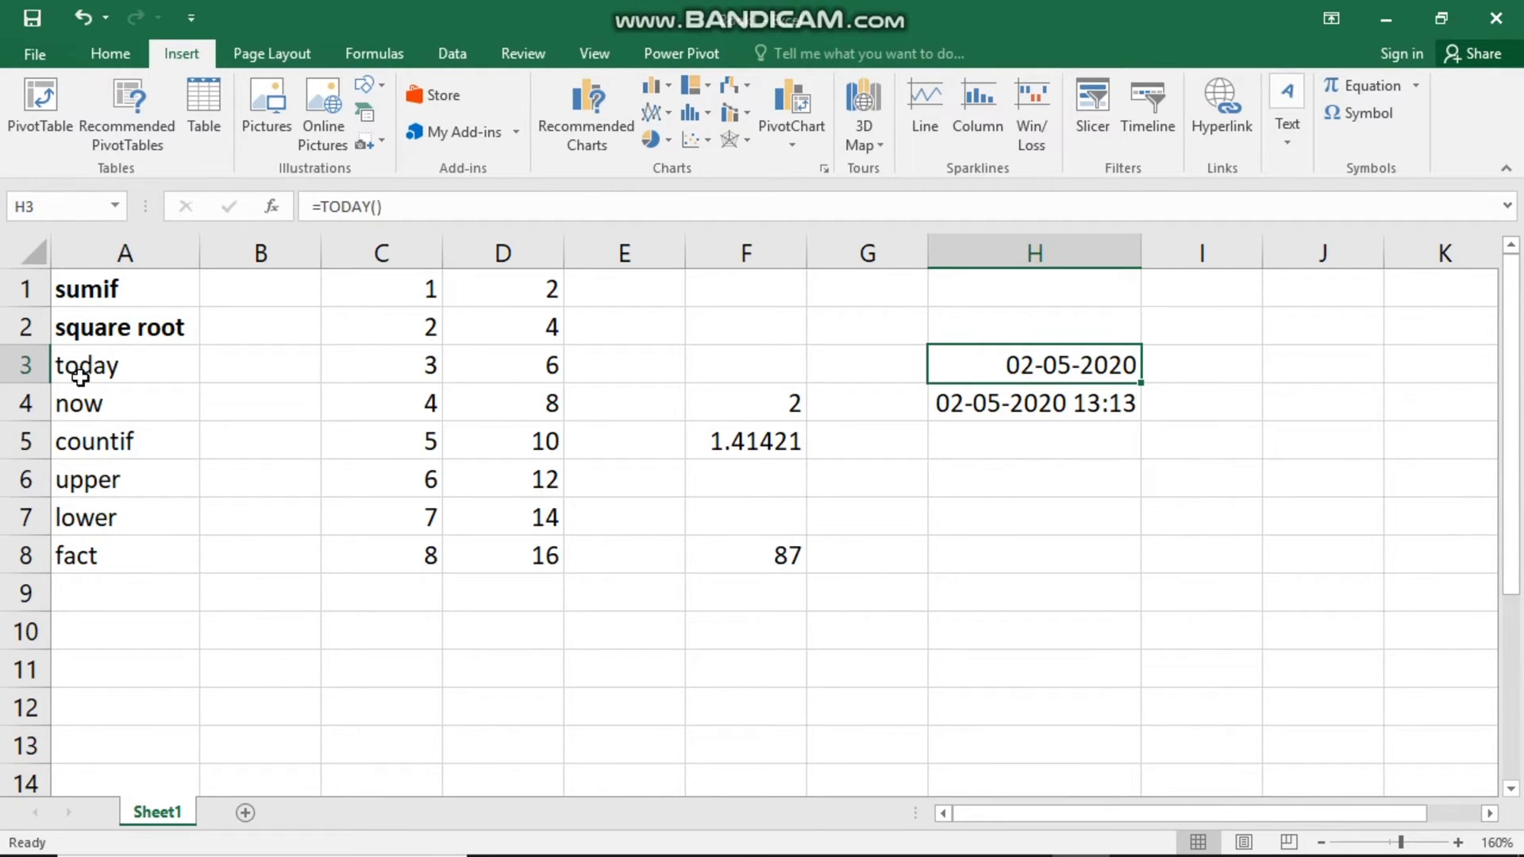
click(104, 357)
drag(108, 363, 109, 396)
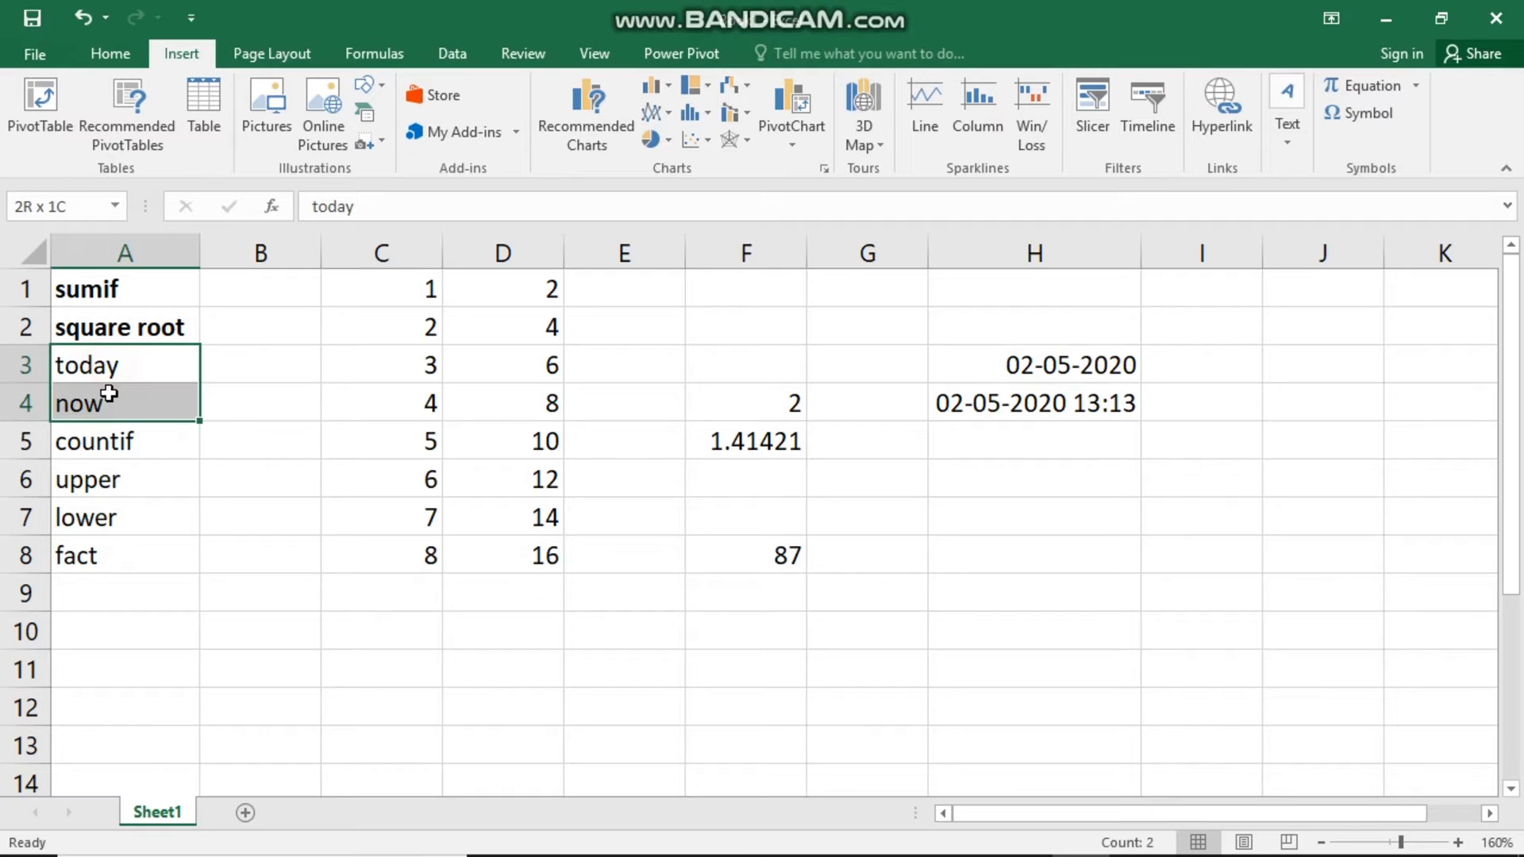
key(ctrl+b)
click(217, 439)
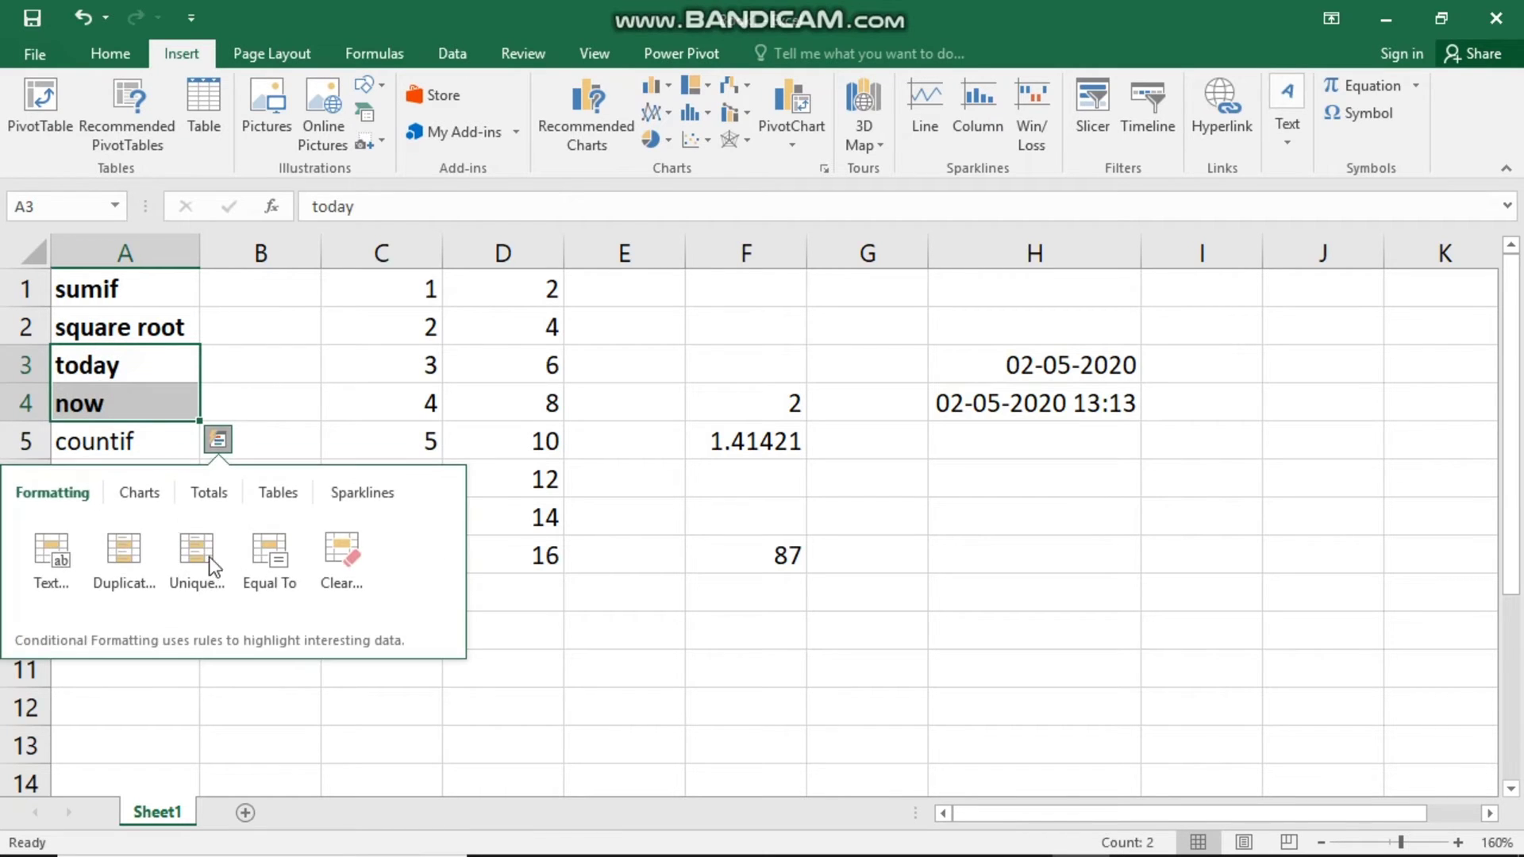
click(358, 705)
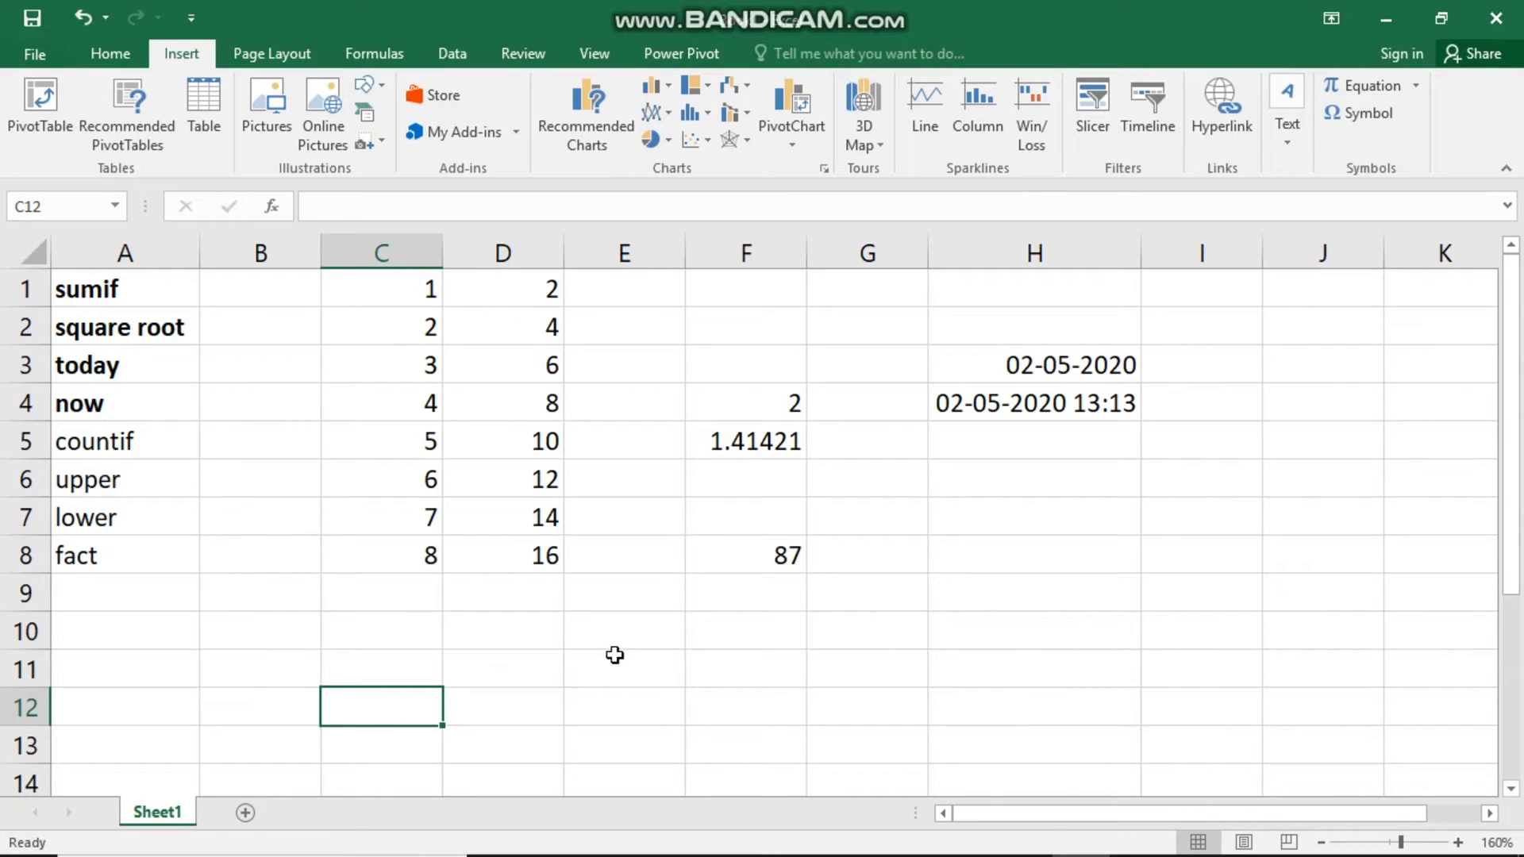
click(425, 294)
click(413, 365)
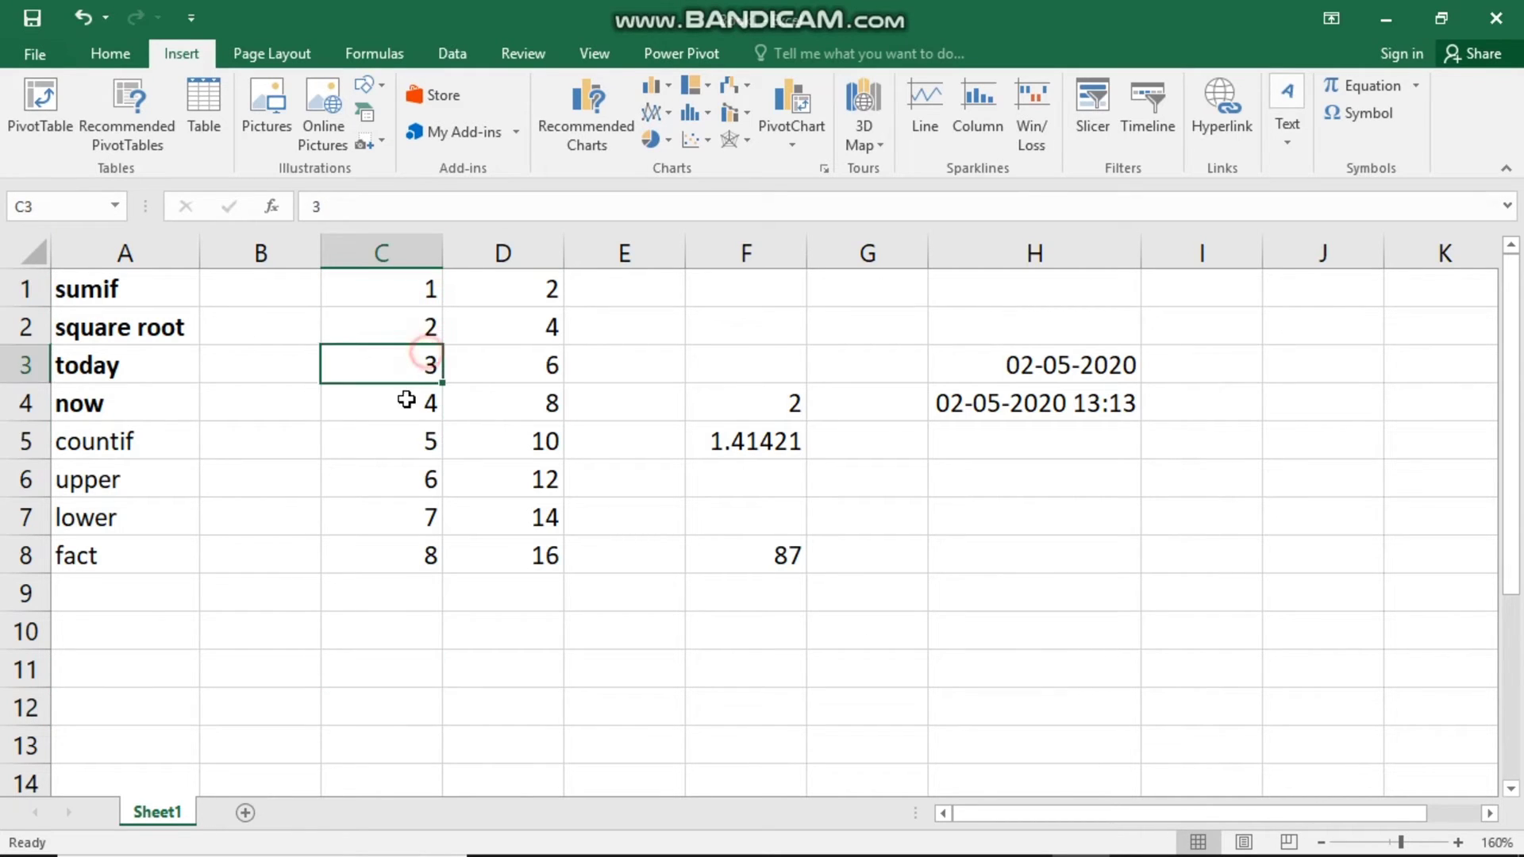
click(405, 479)
click(493, 555)
click(528, 436)
drag(534, 398, 527, 365)
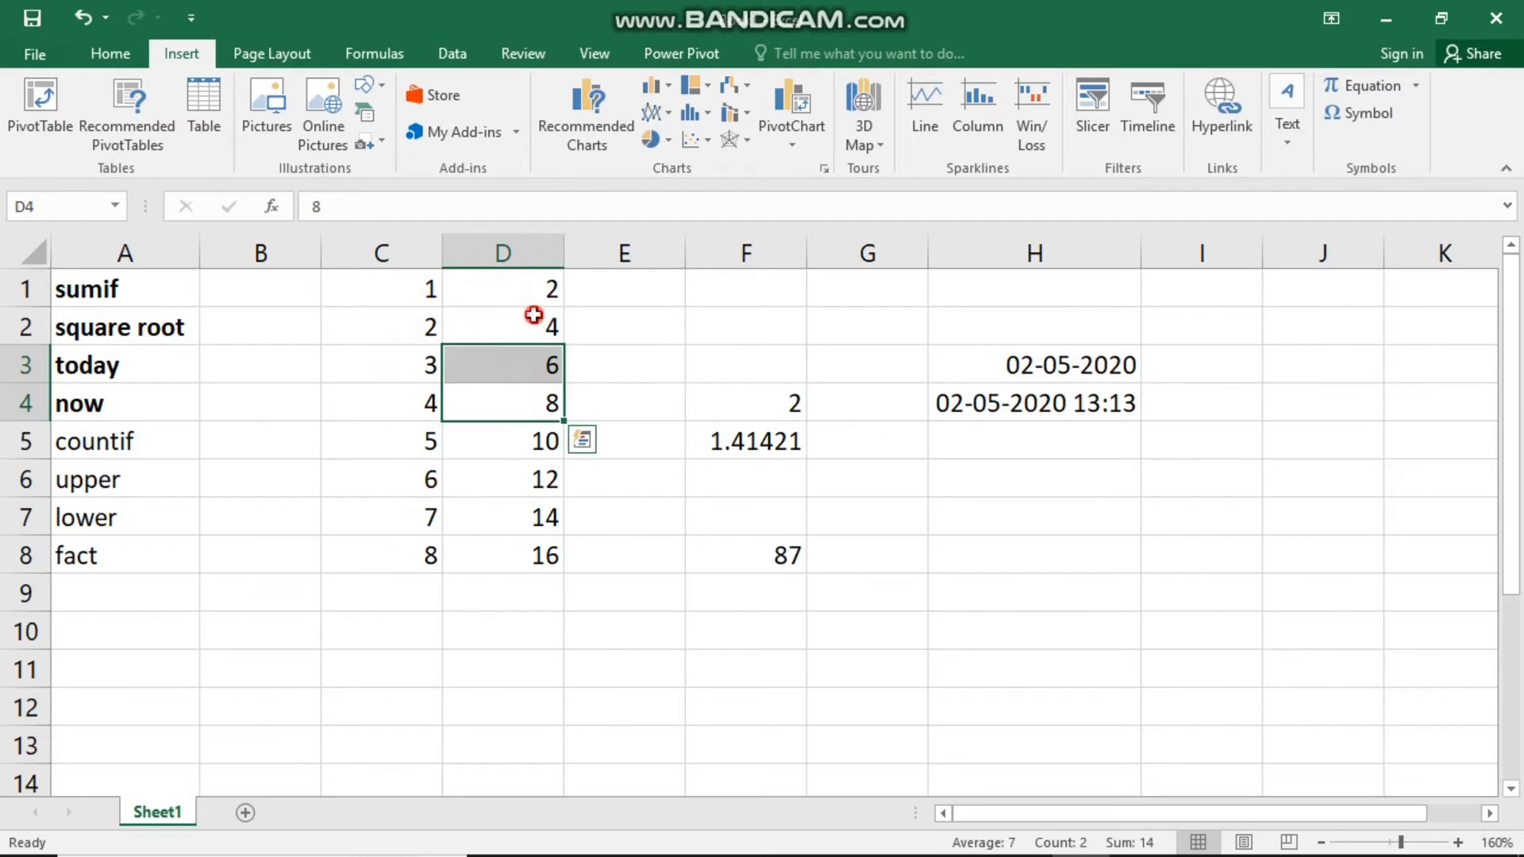
click(527, 318)
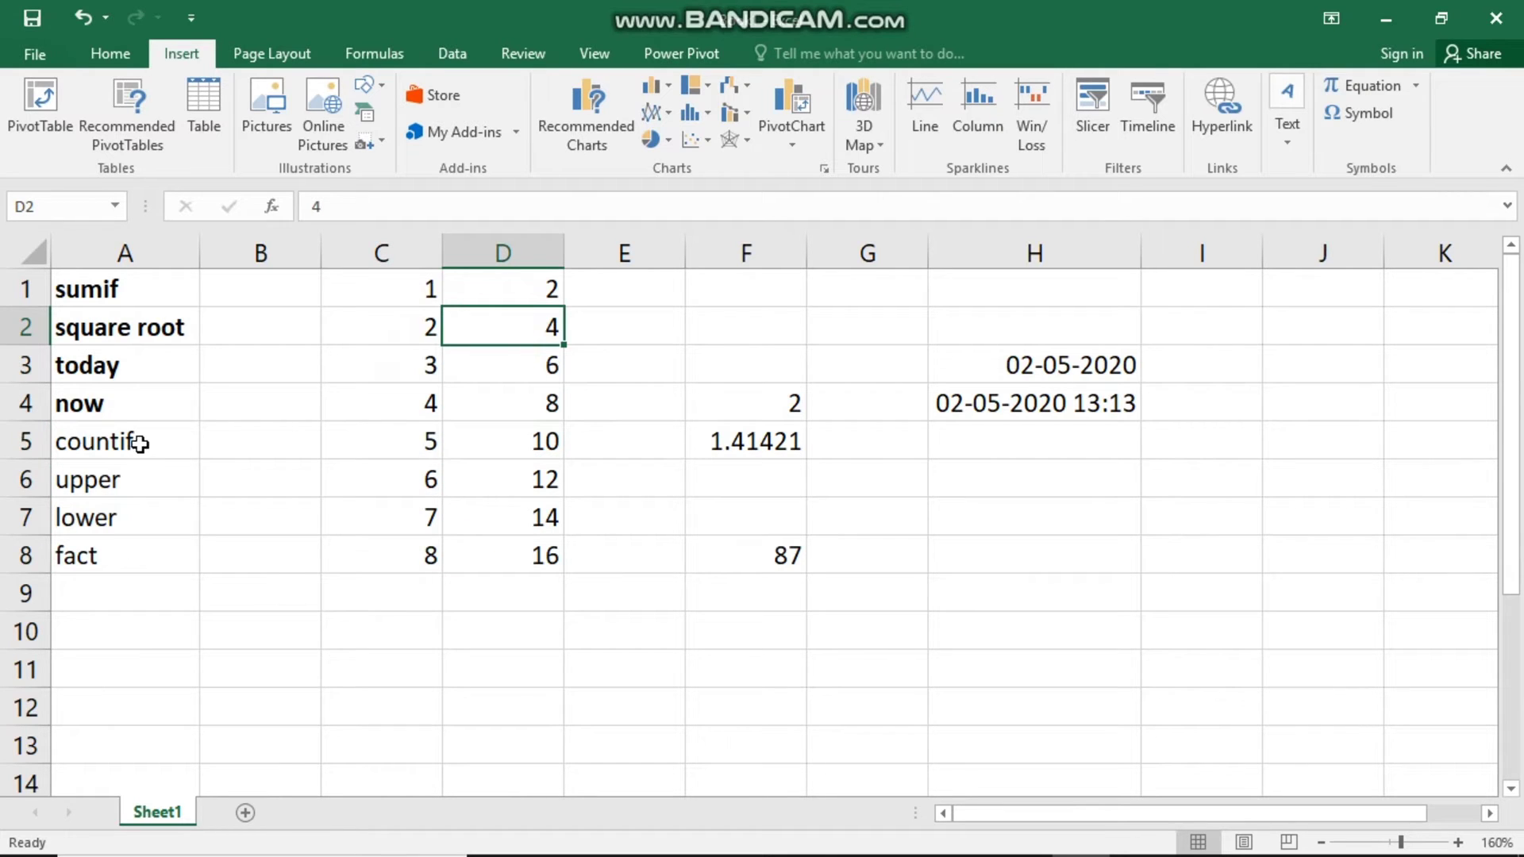
- Enter the formula =COUNTIF(C1:D8,2) in D10 to count the cells equal to 2 in the number data
click(490, 644)
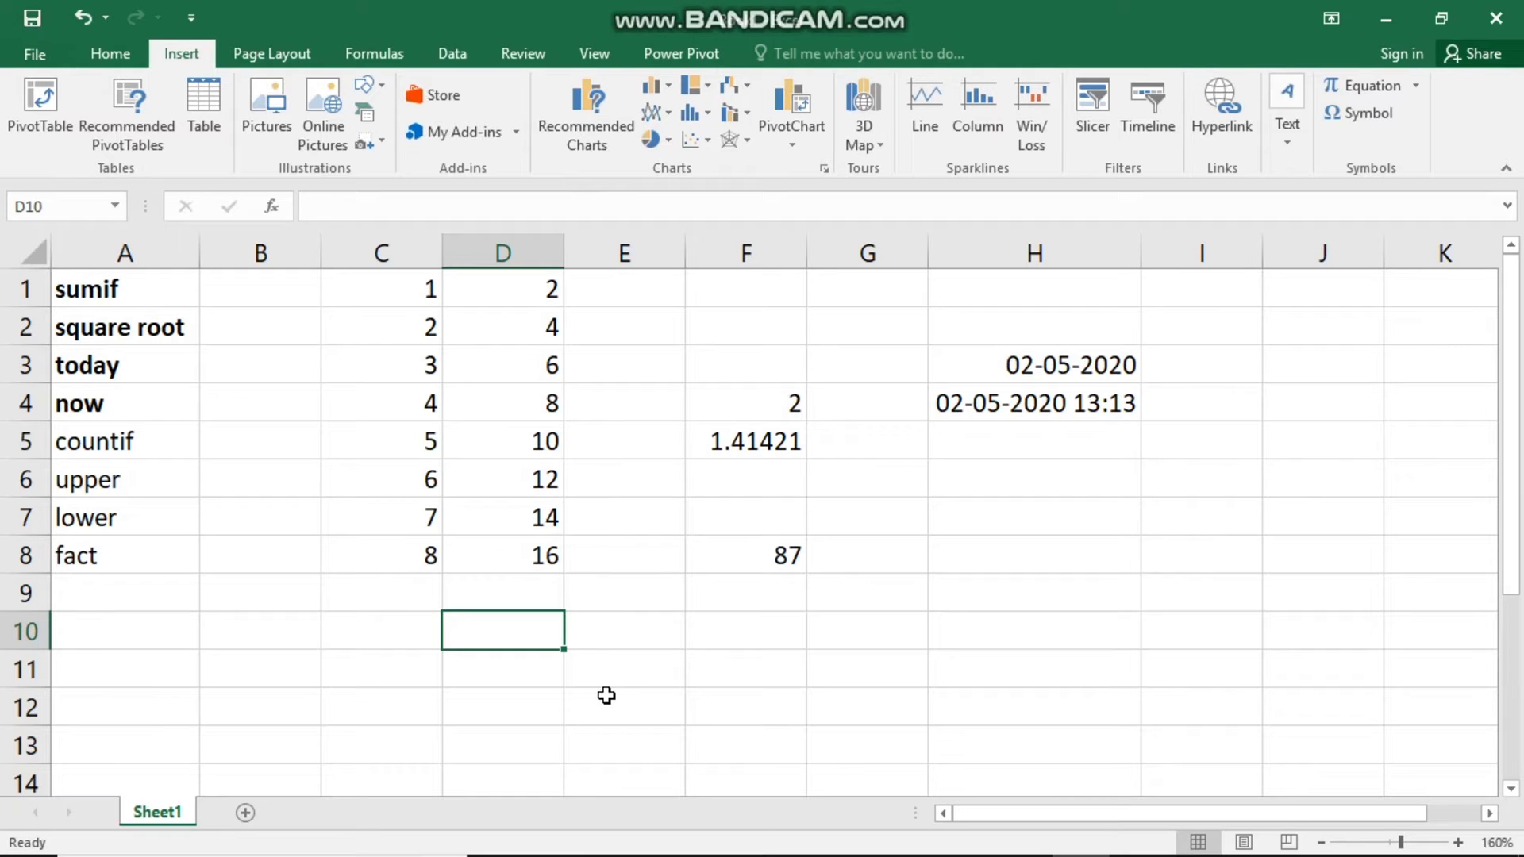
text(=)
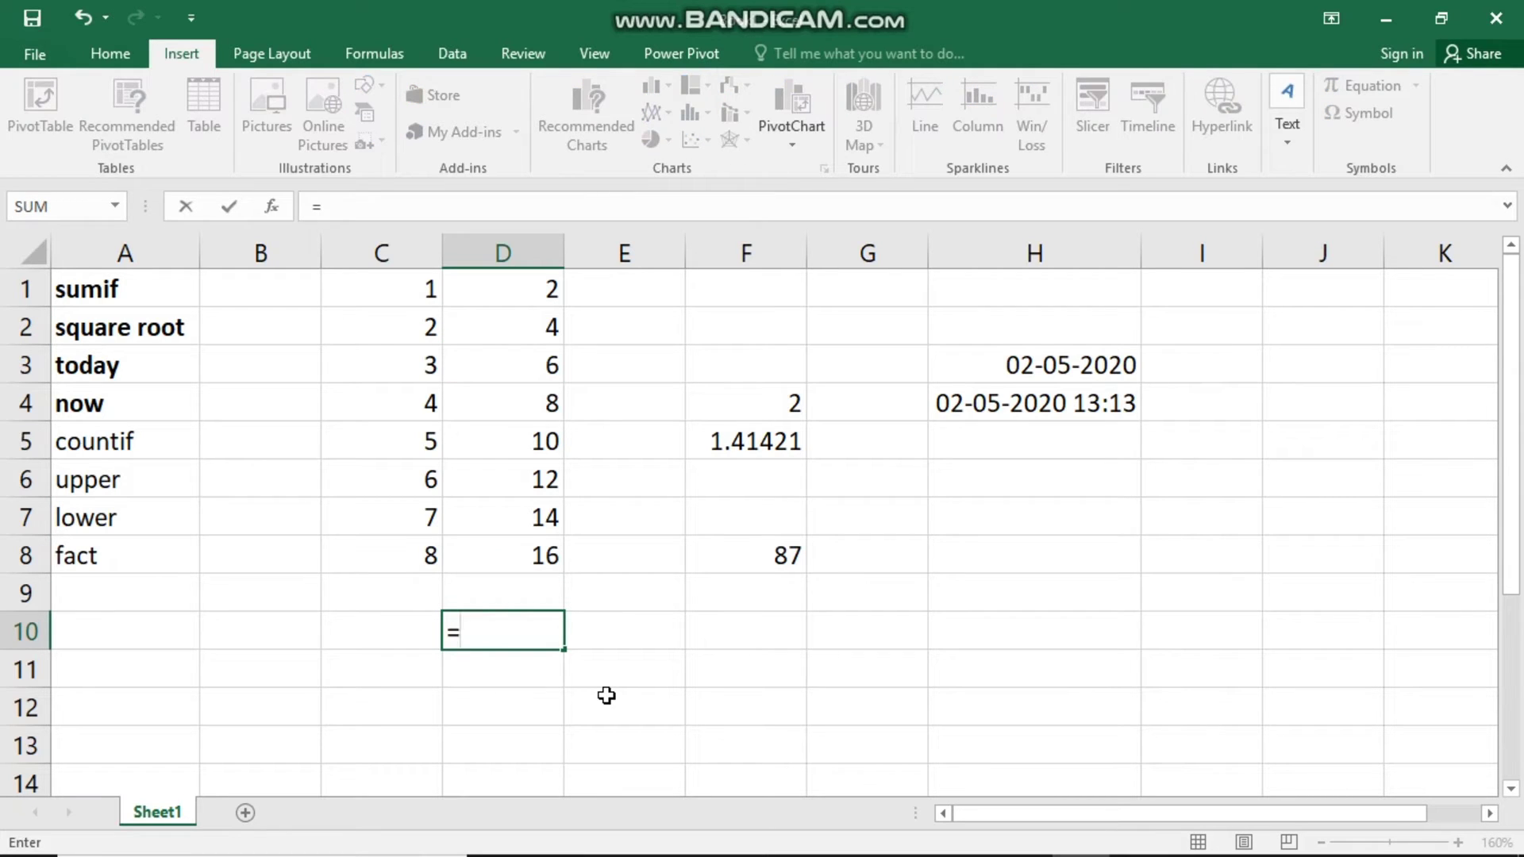
text(count)
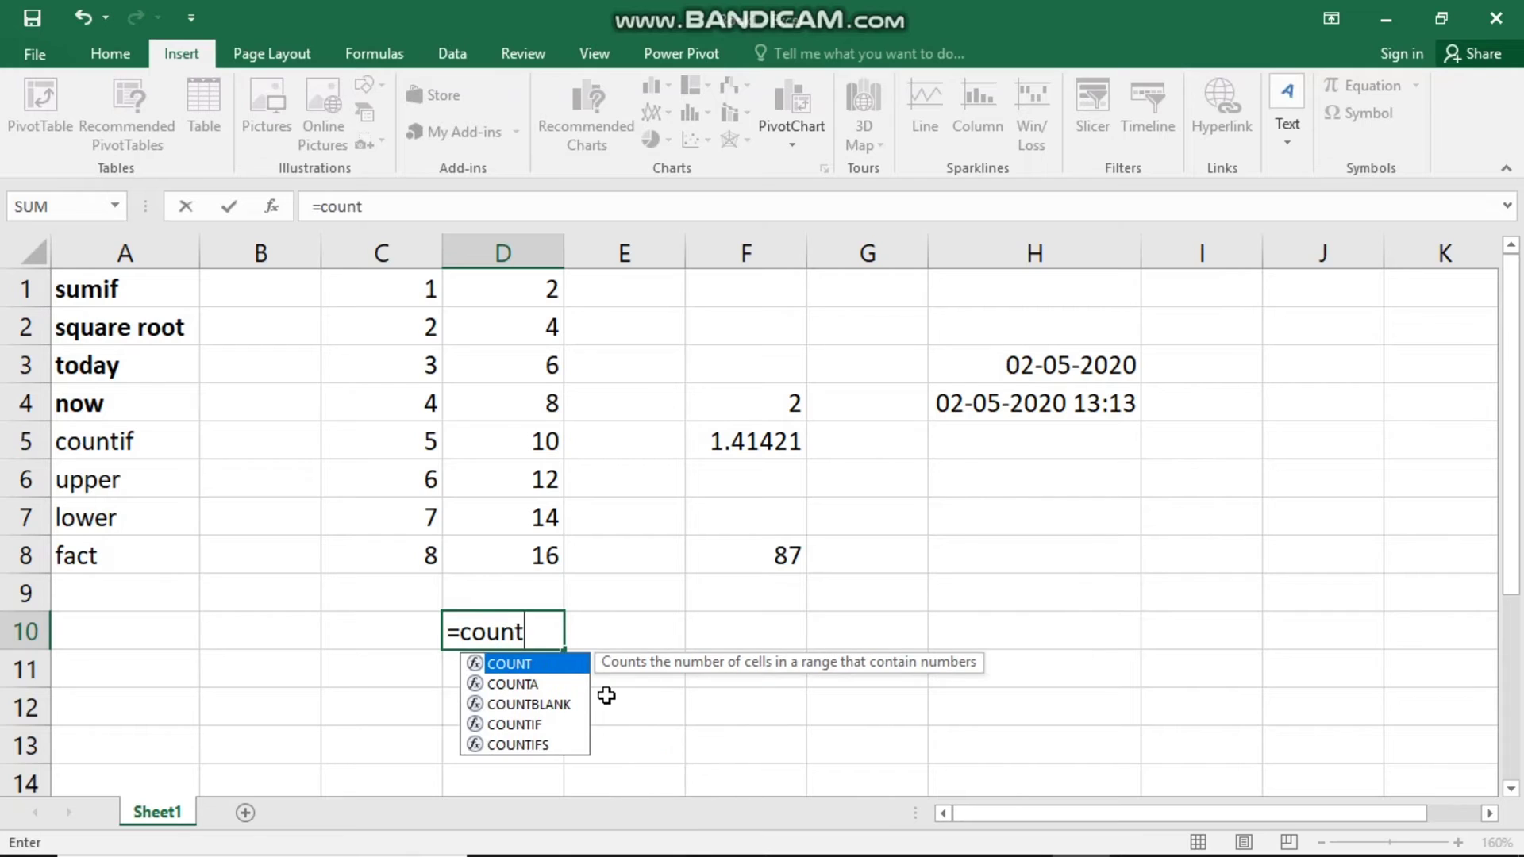
text(if)
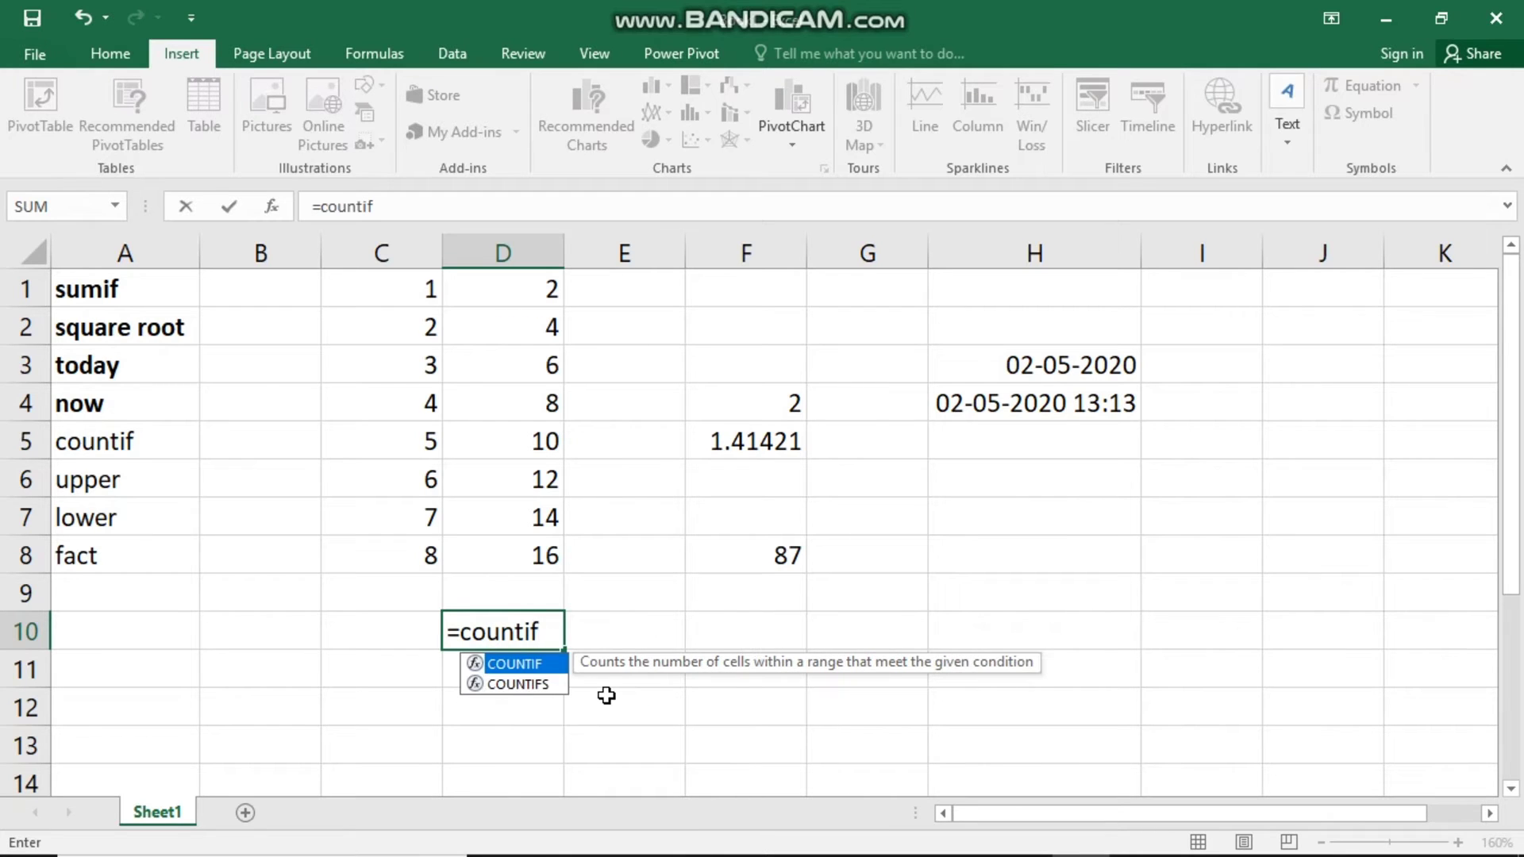
text(()
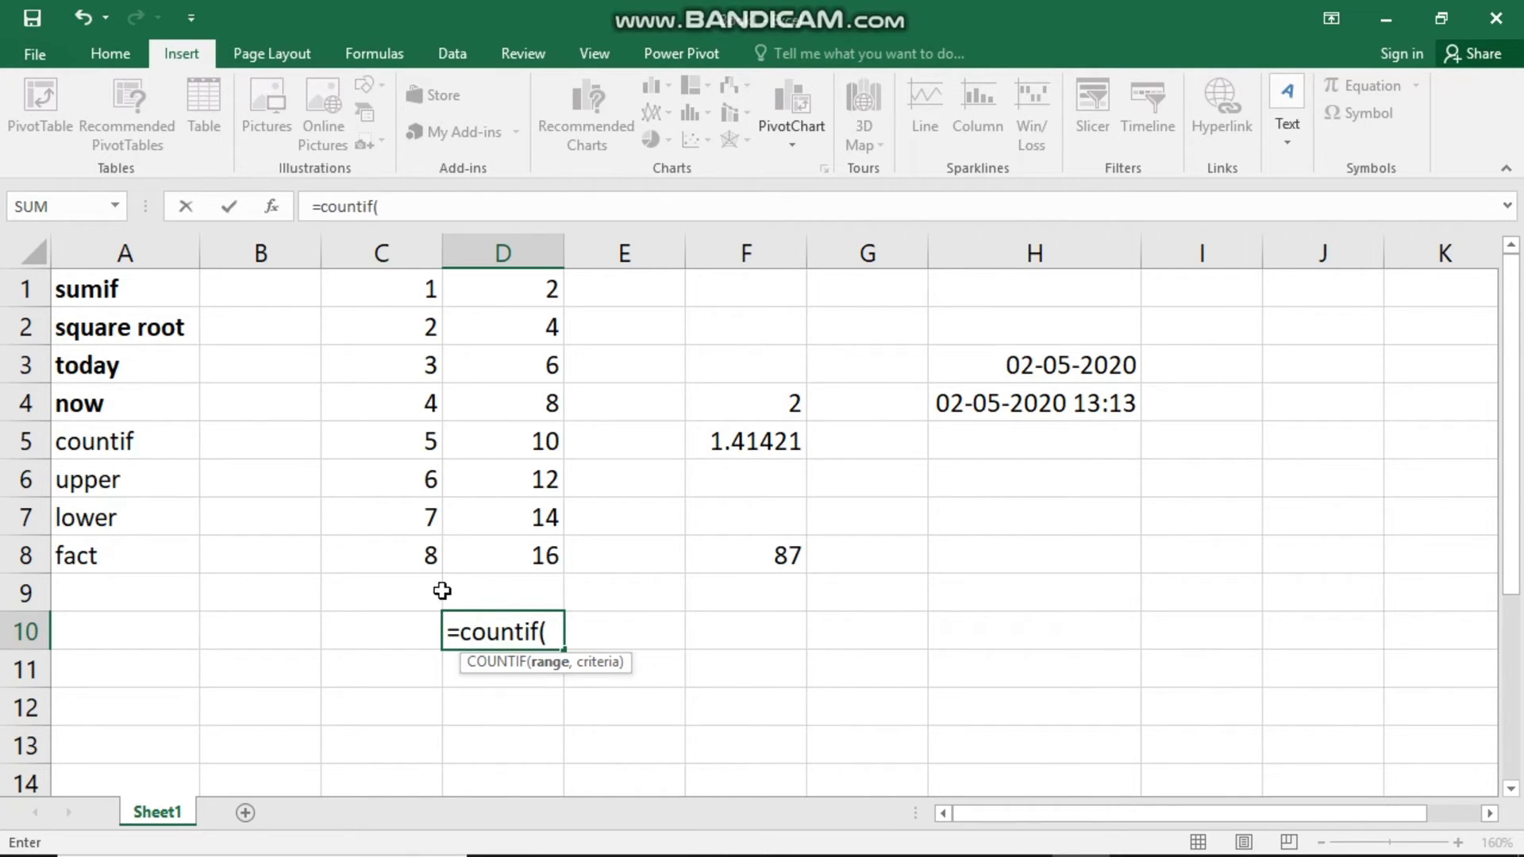
click(425, 295)
drag(483, 385, 502, 565)
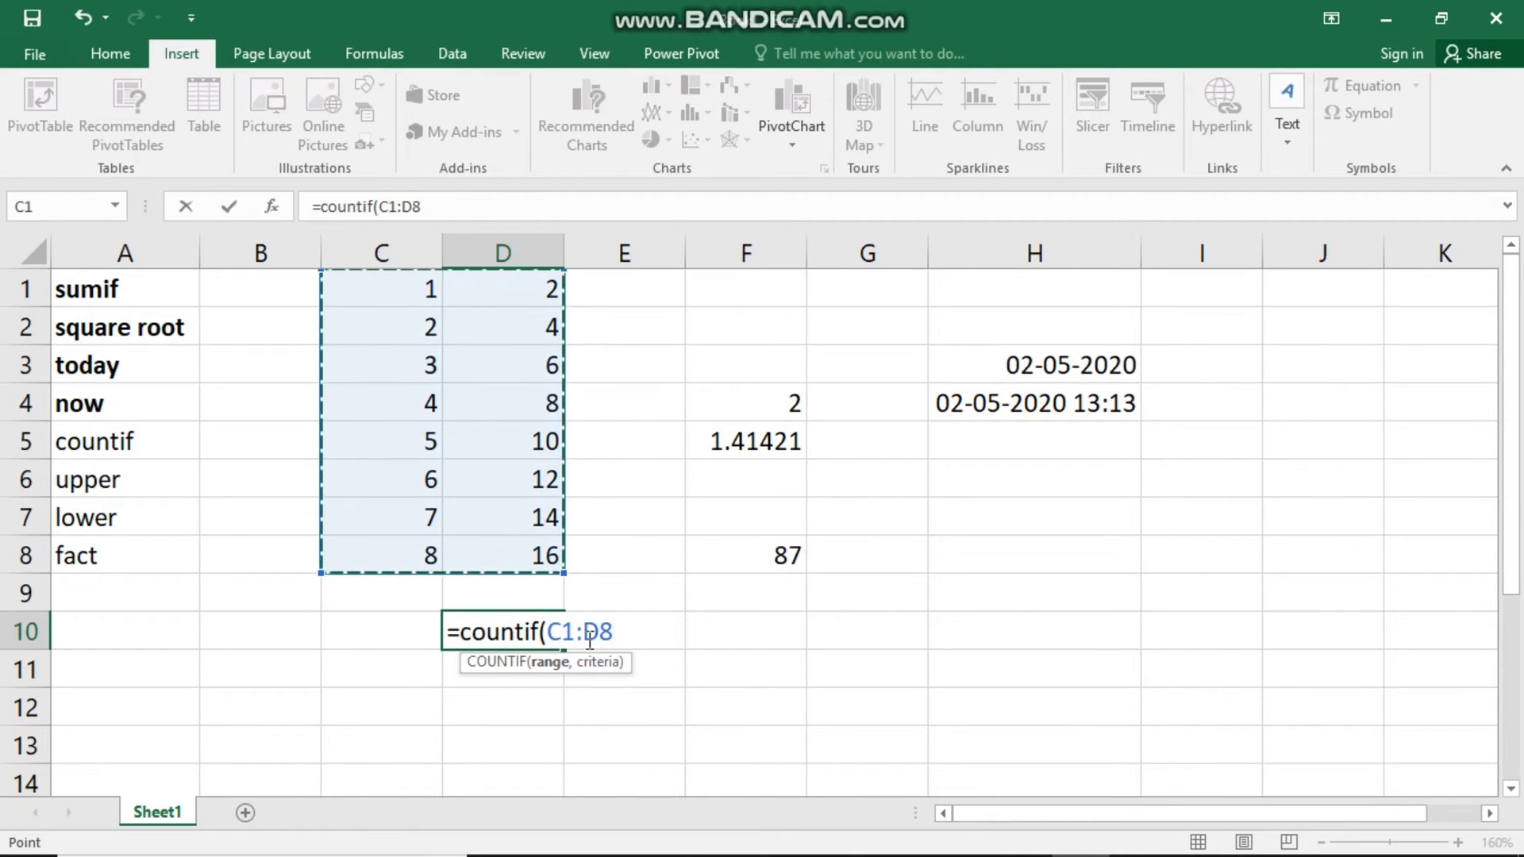
text(,)
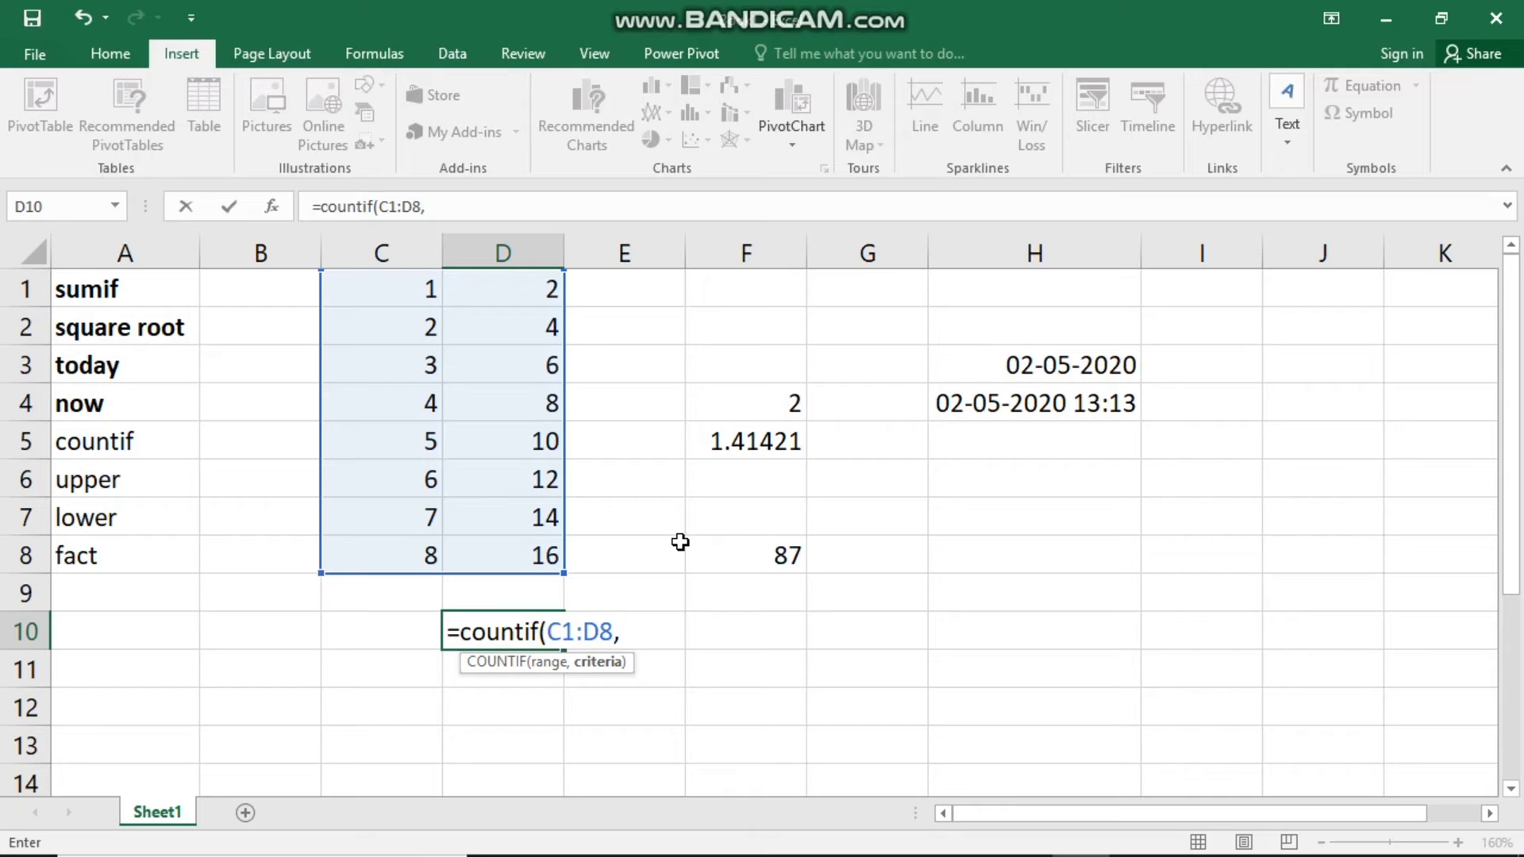
text(2))
key(Return)
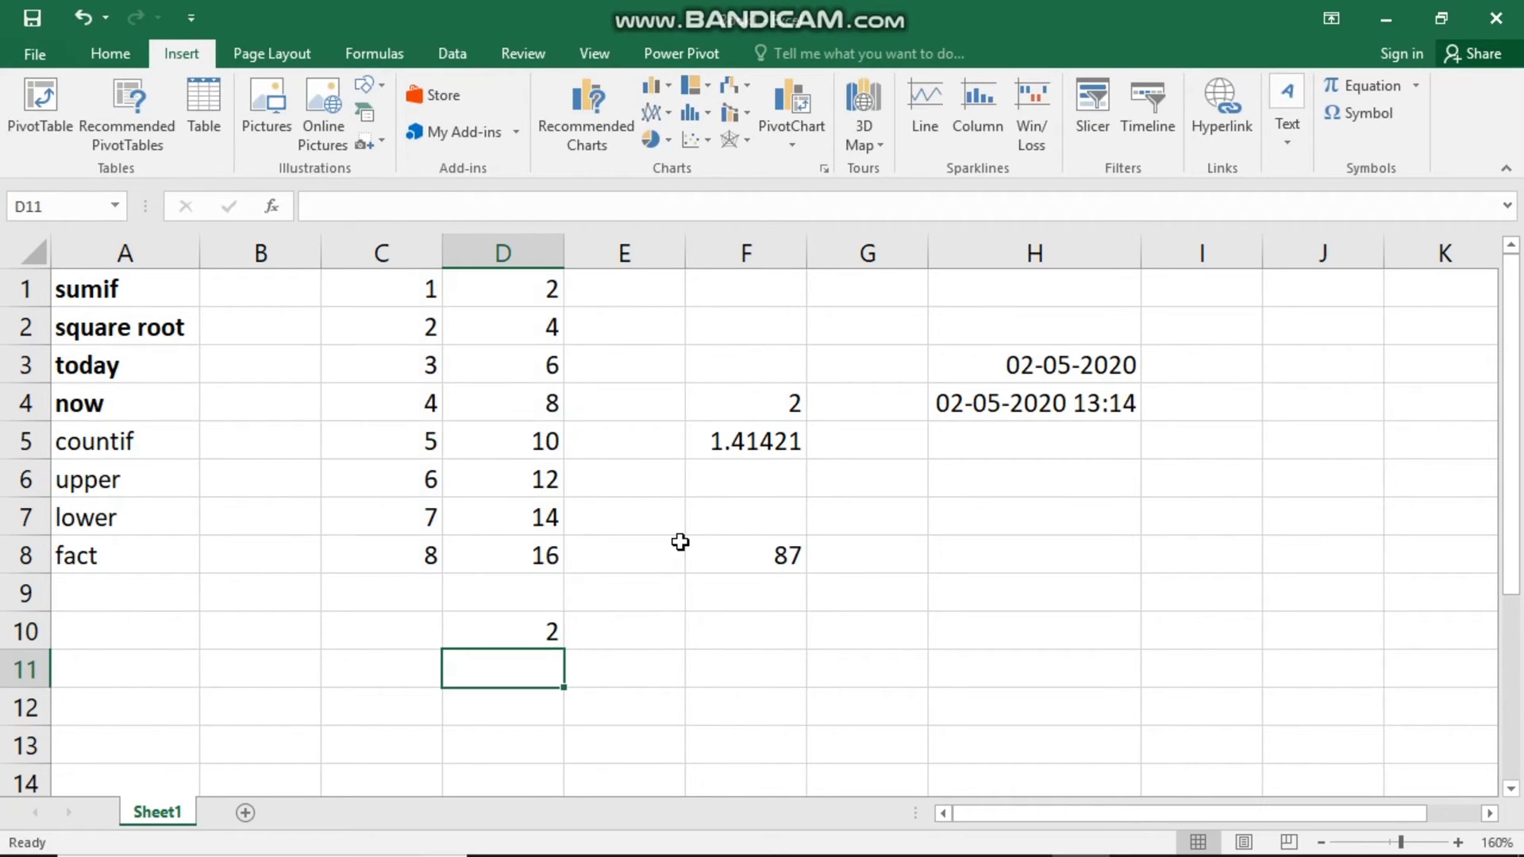
click(432, 335)
click(500, 293)
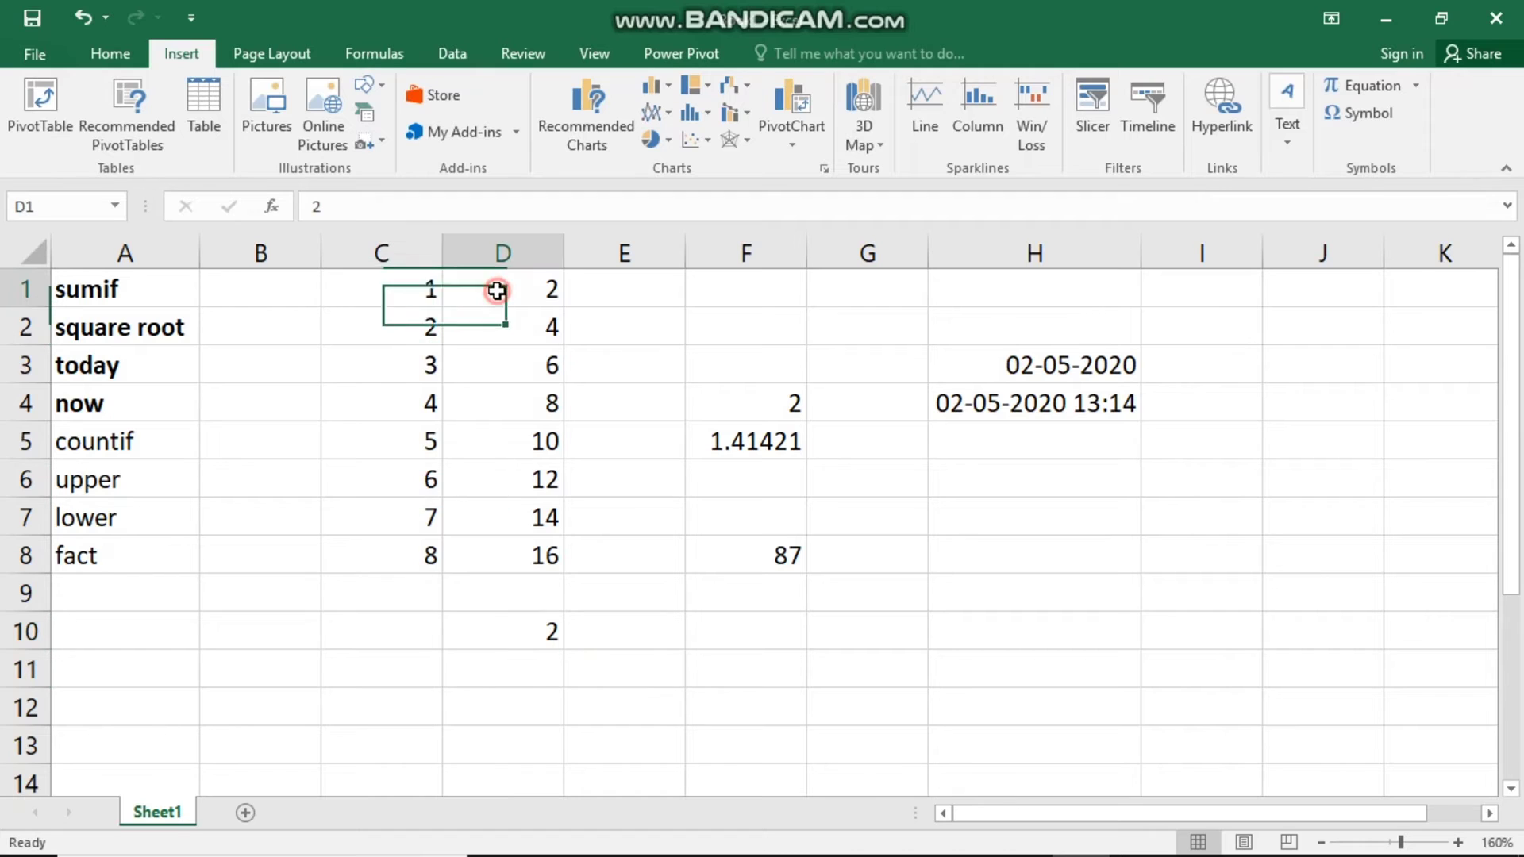
- Change the criterion of the COUNTIF formula in D10 to ">5", keeping the range C1:D8
double_click(531, 627)
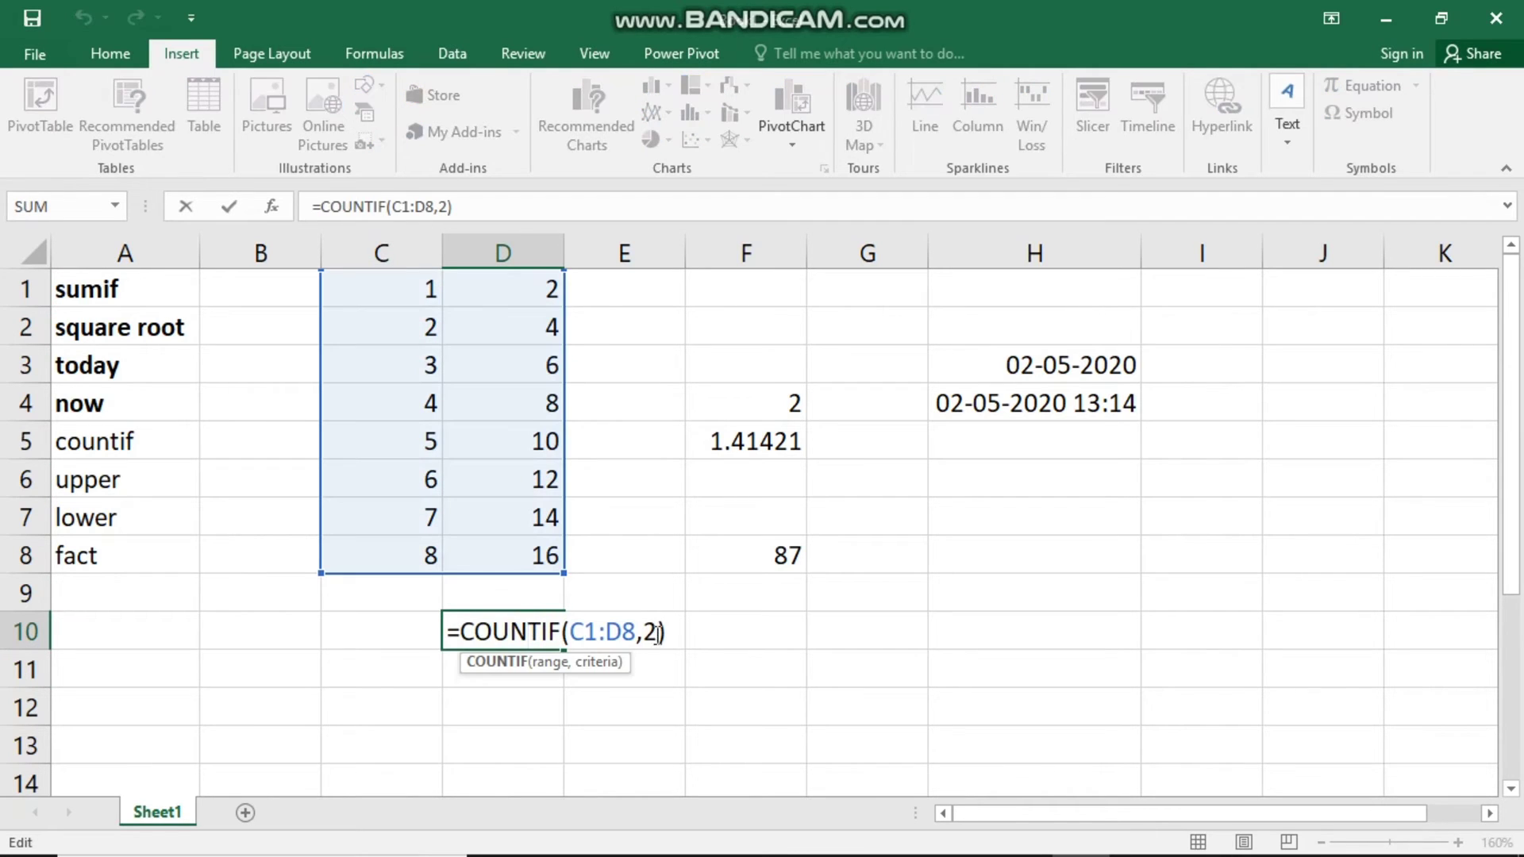
key(BackSpace)
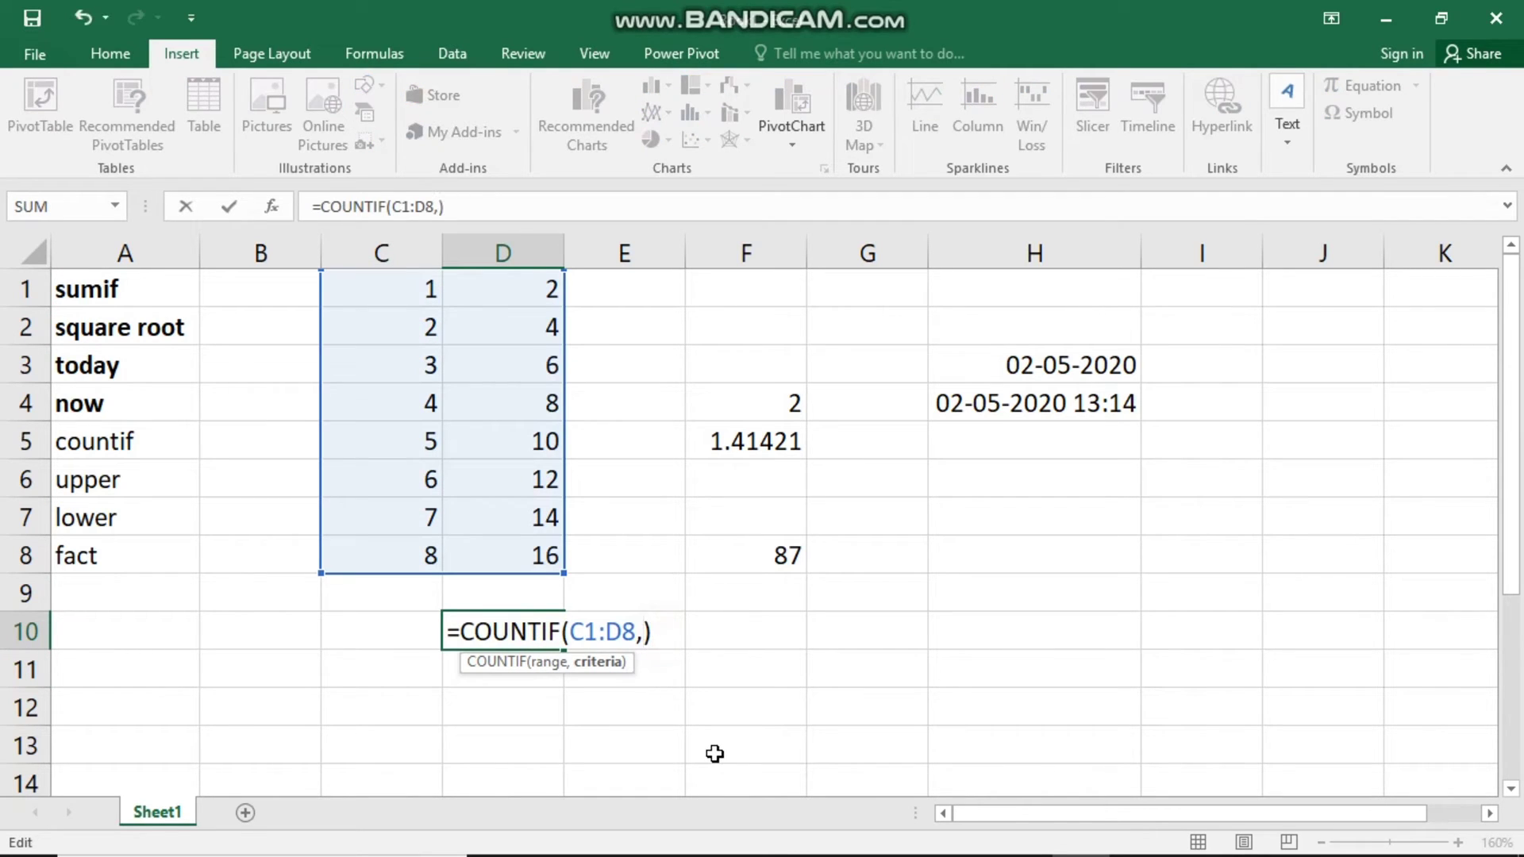
text(">5)
text())
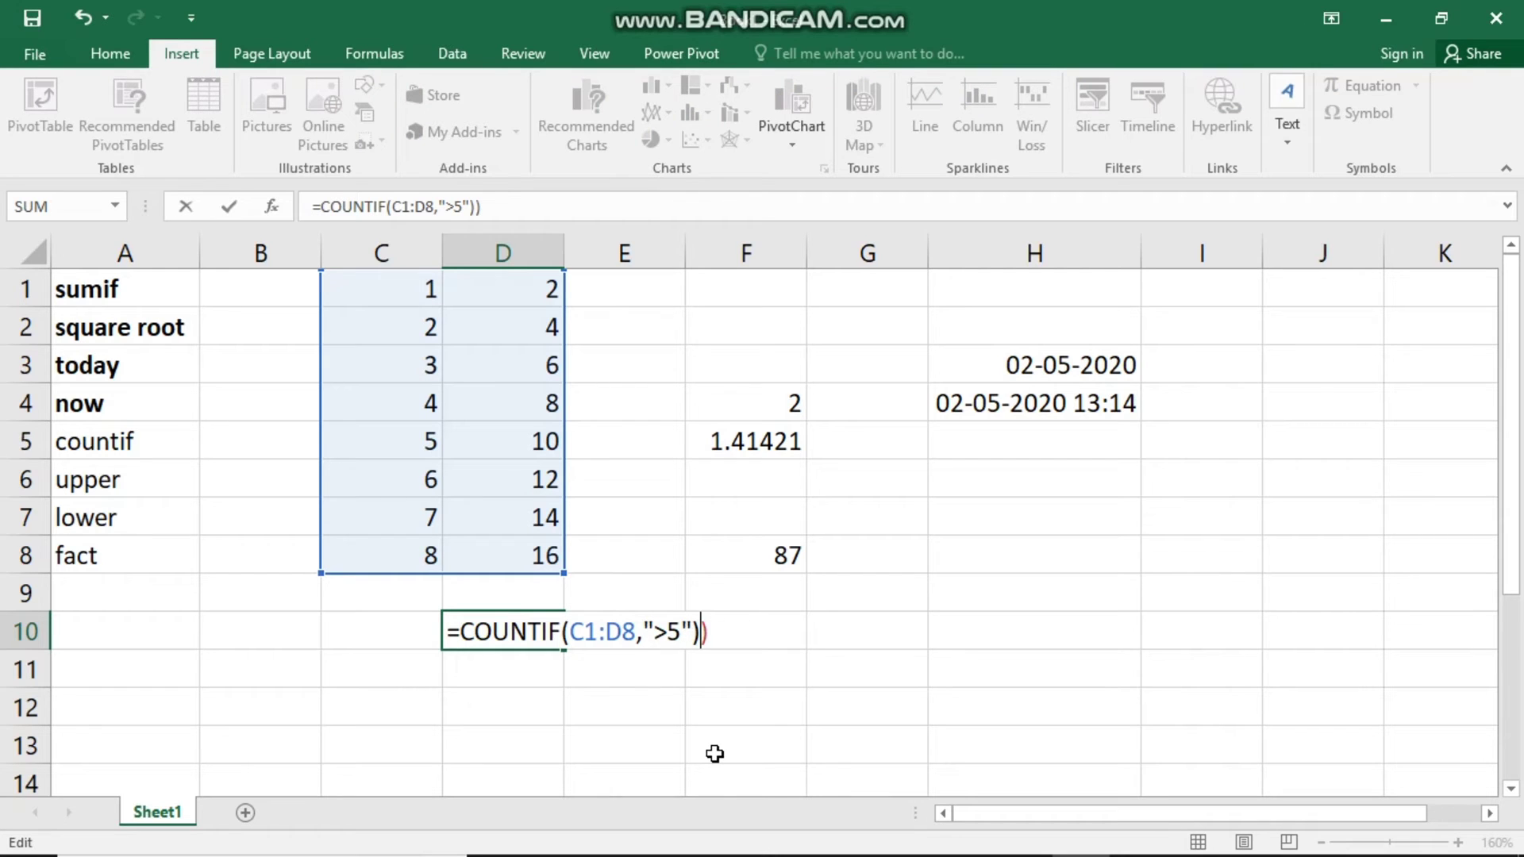
key(BackSpace)
key(Return)
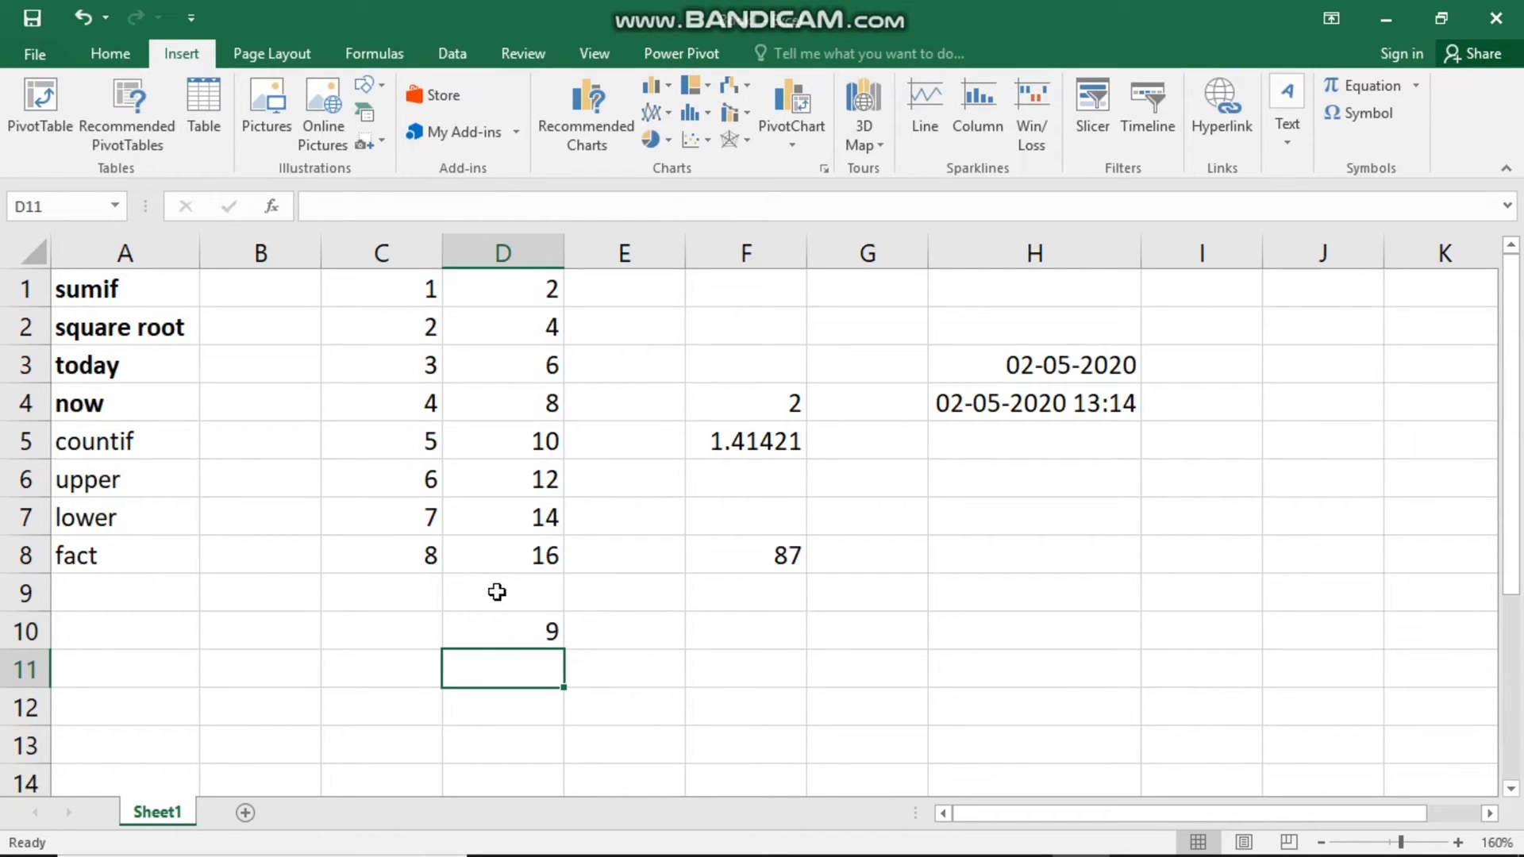
click(421, 521)
click(412, 561)
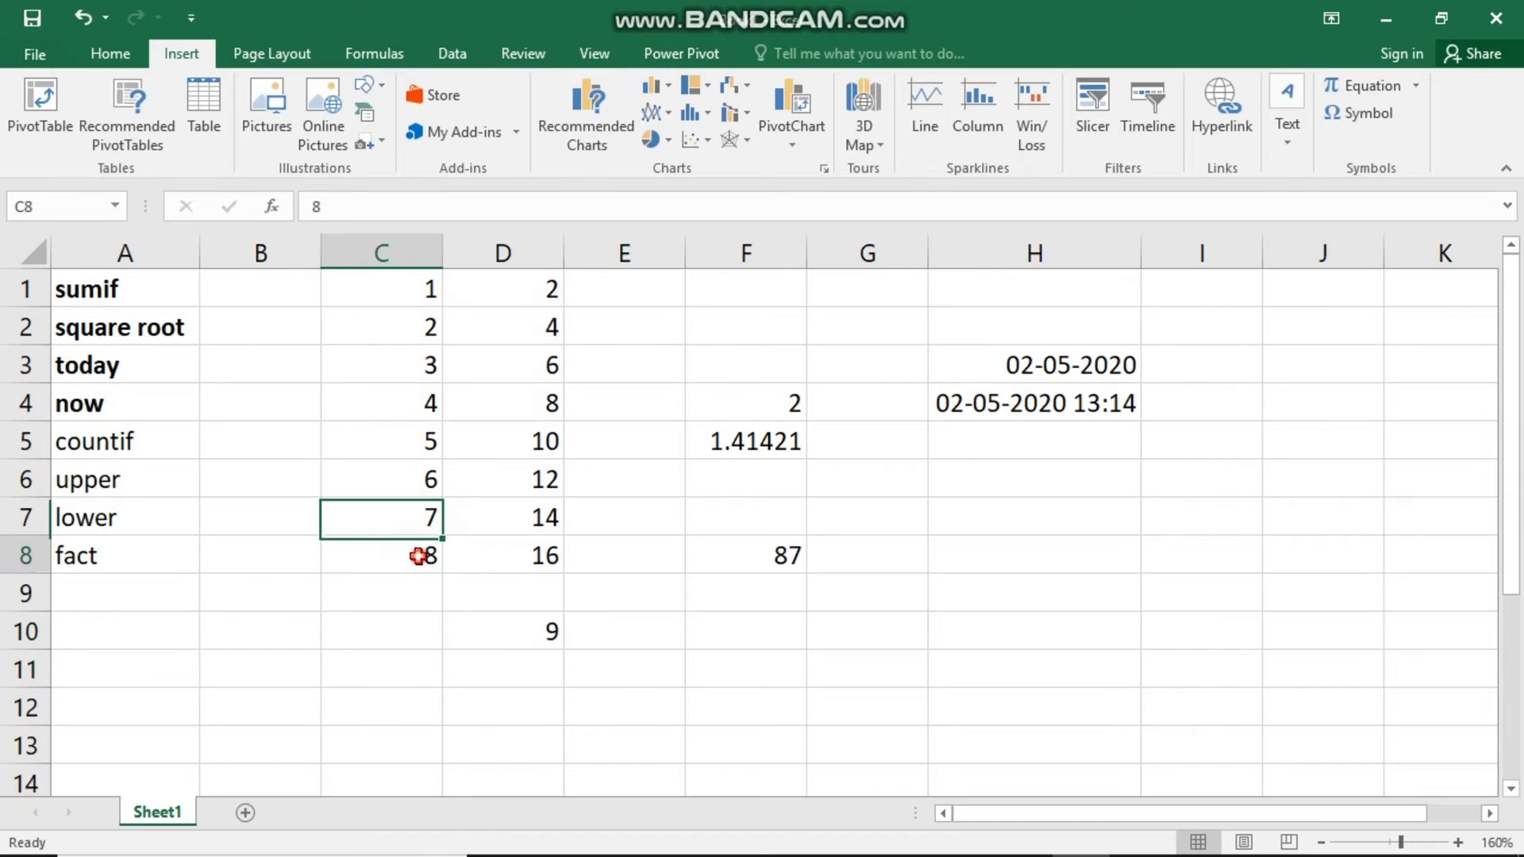
- Check the cells greater than 5 in columns C and D against the COUNTIF result in D10
click(534, 367)
click(532, 391)
click(537, 446)
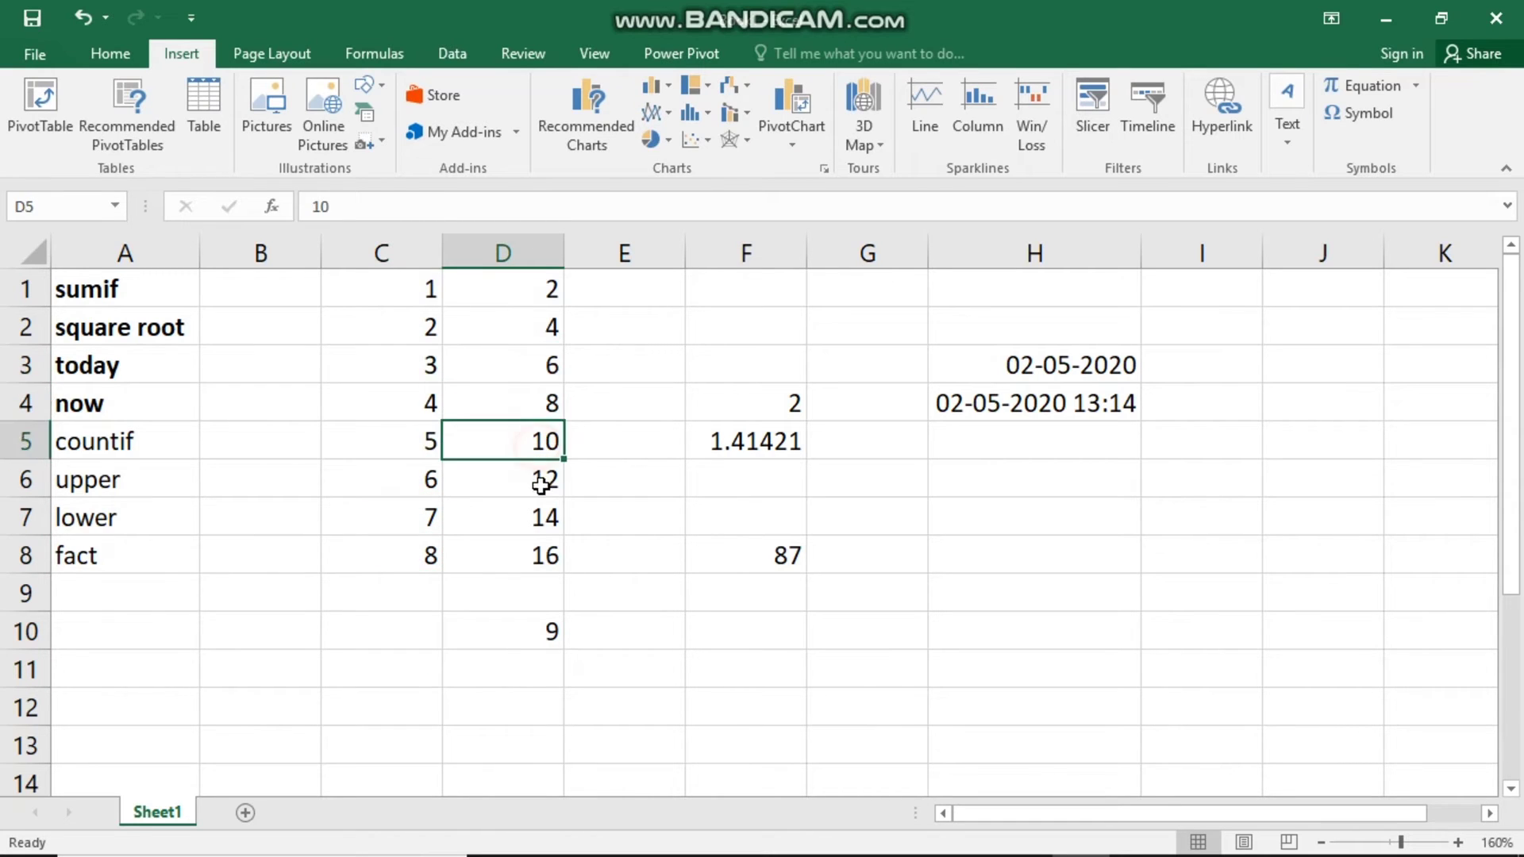
click(545, 480)
click(549, 516)
click(540, 563)
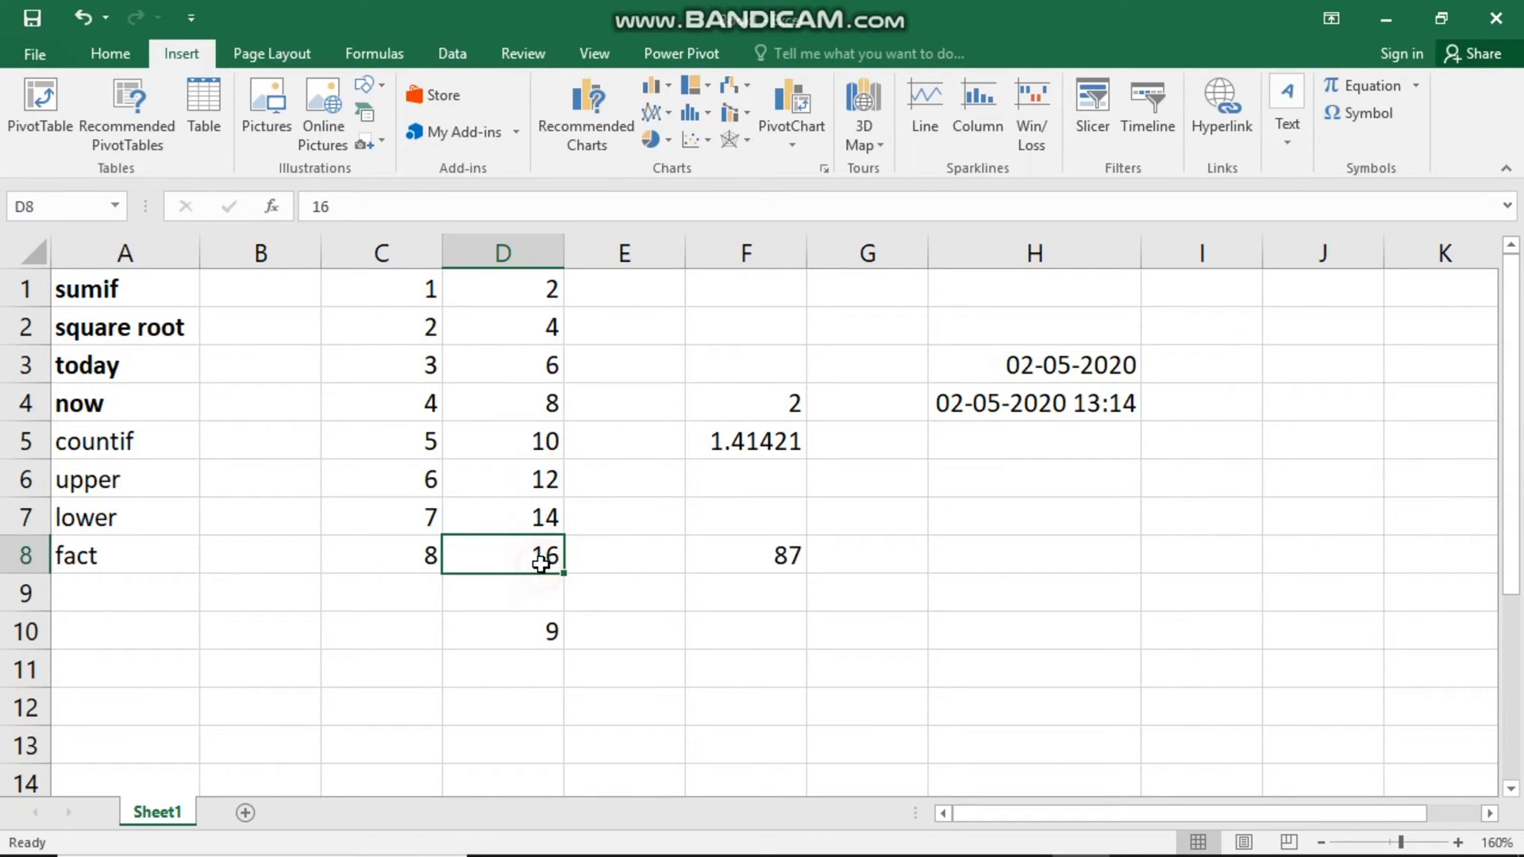
click(547, 632)
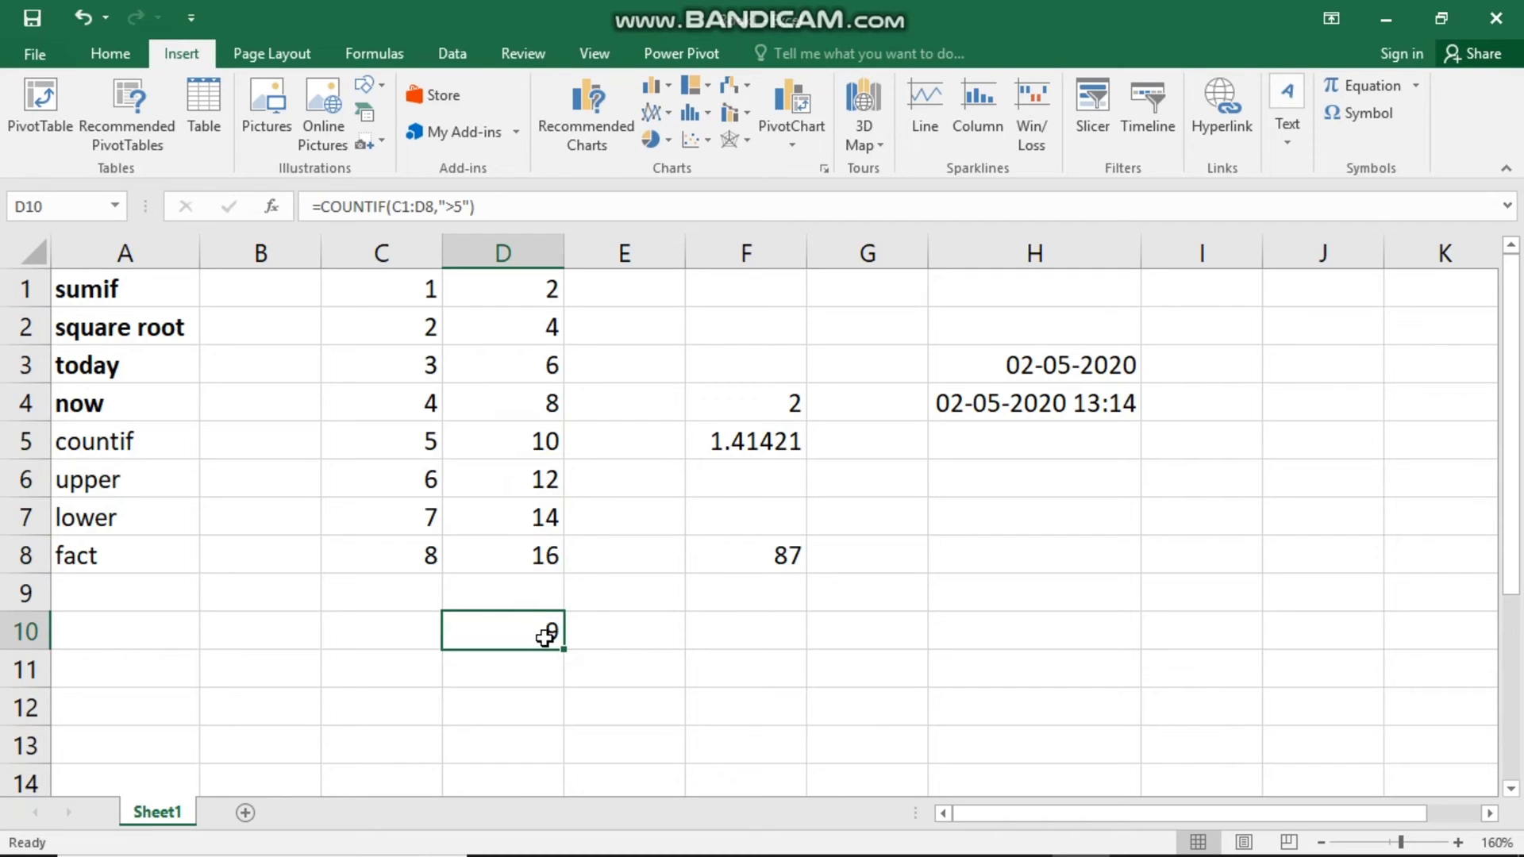
drag(418, 479, 427, 548)
click(544, 406)
drag(545, 365, 546, 556)
drag(429, 480, 421, 561)
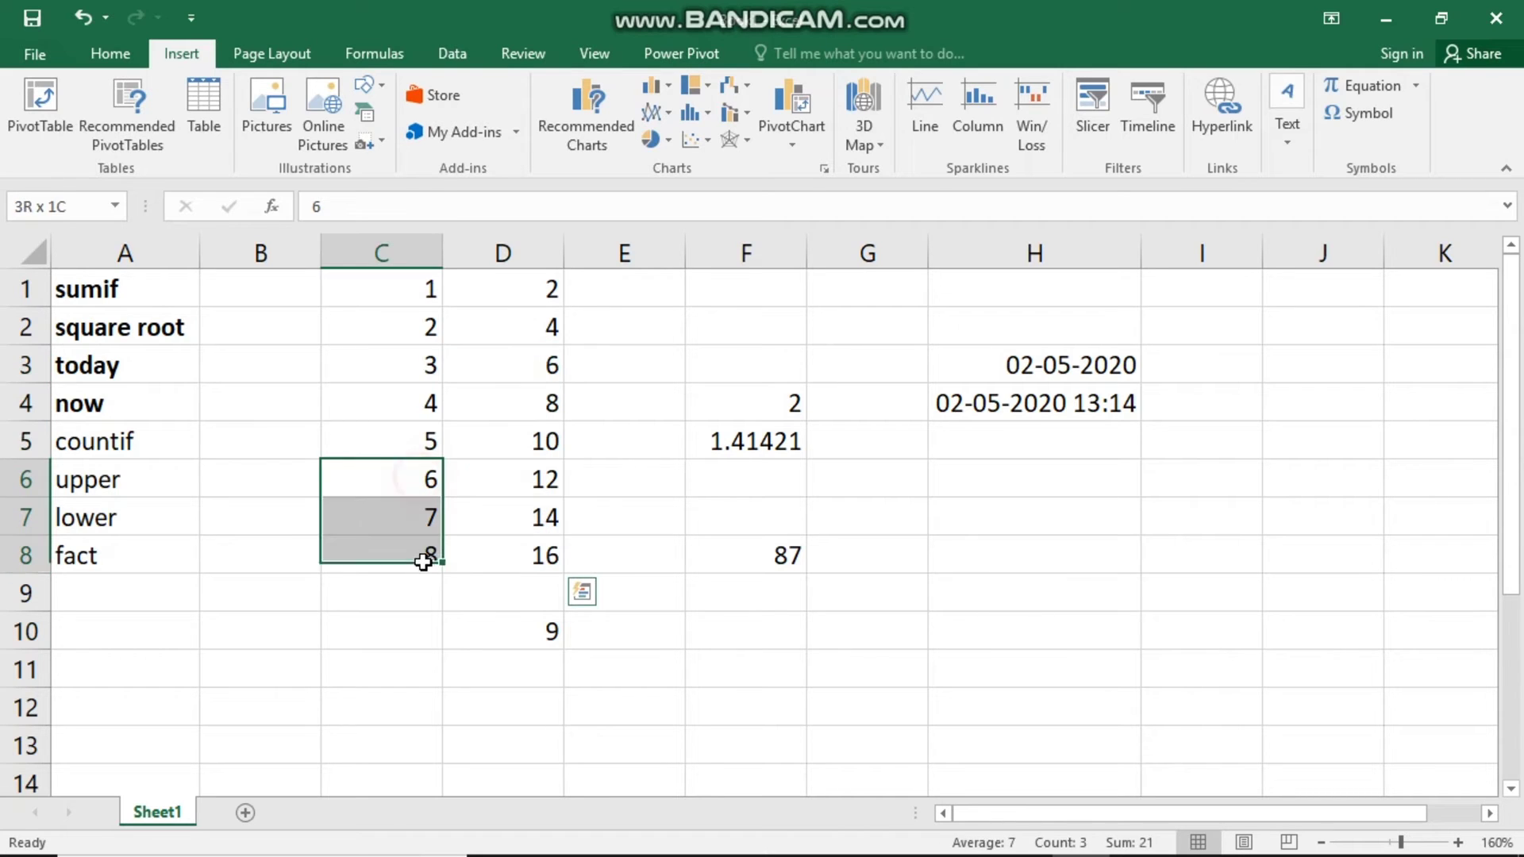
- Make the "countif" label in A5 bold
click(149, 449)
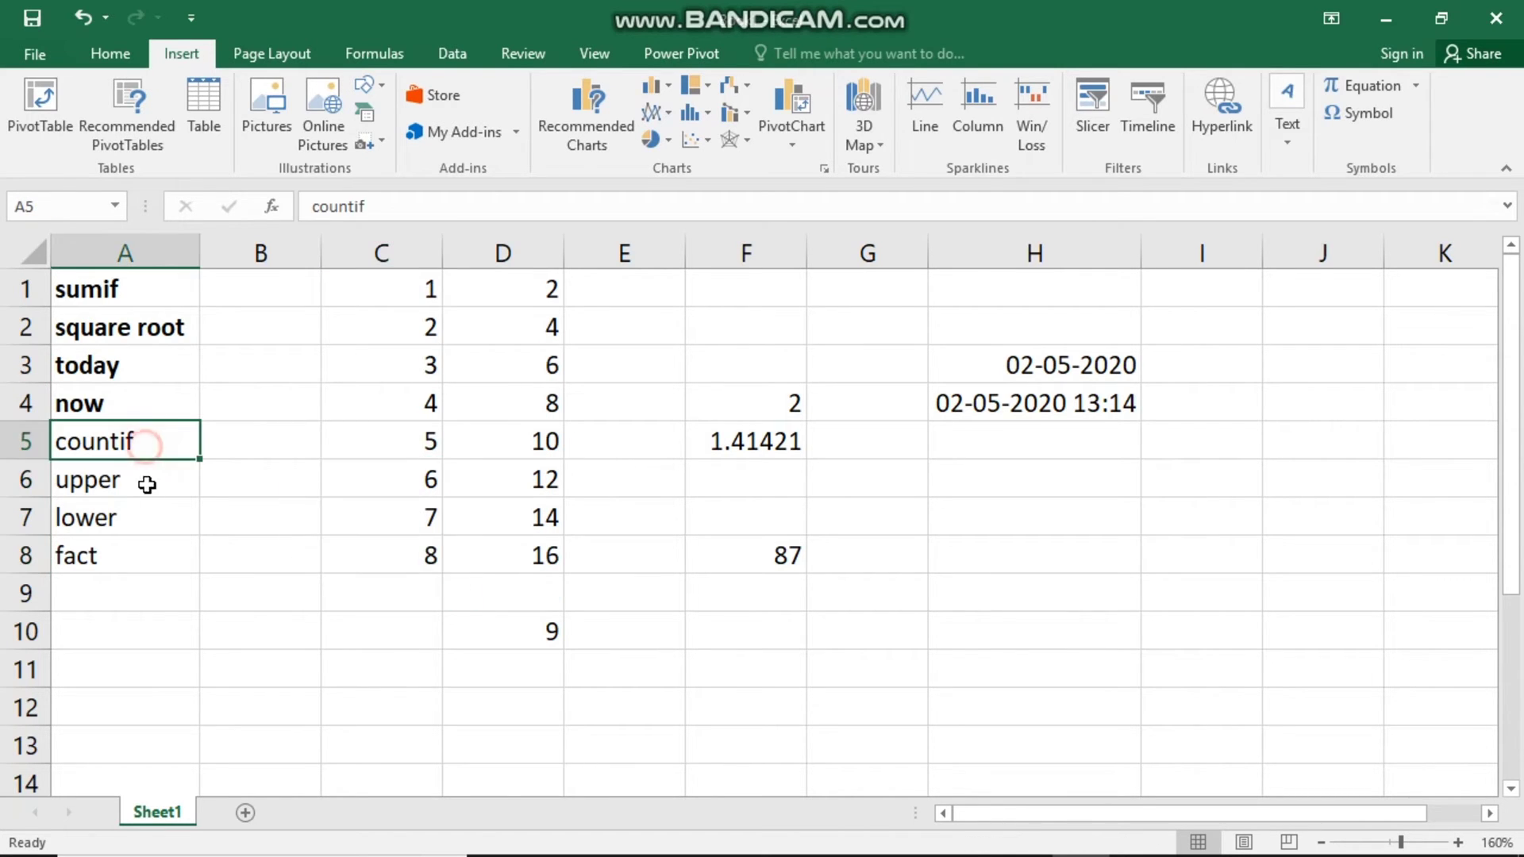
key(ctrl+b)
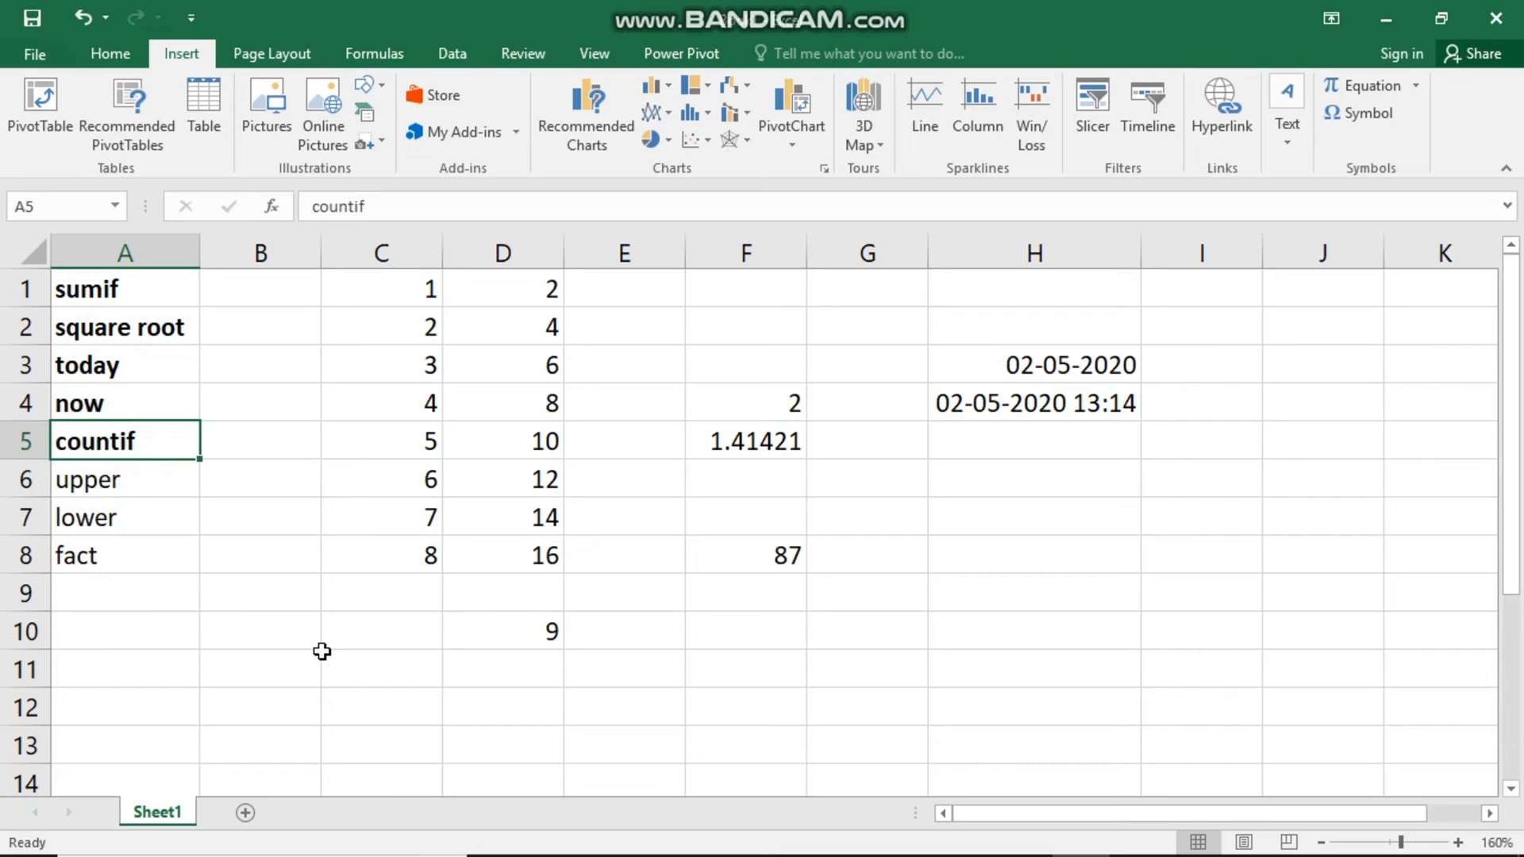
click(409, 708)
- Enter a sample first name in lowercase in C11 and the same name in uppercase in C12
click(66, 491)
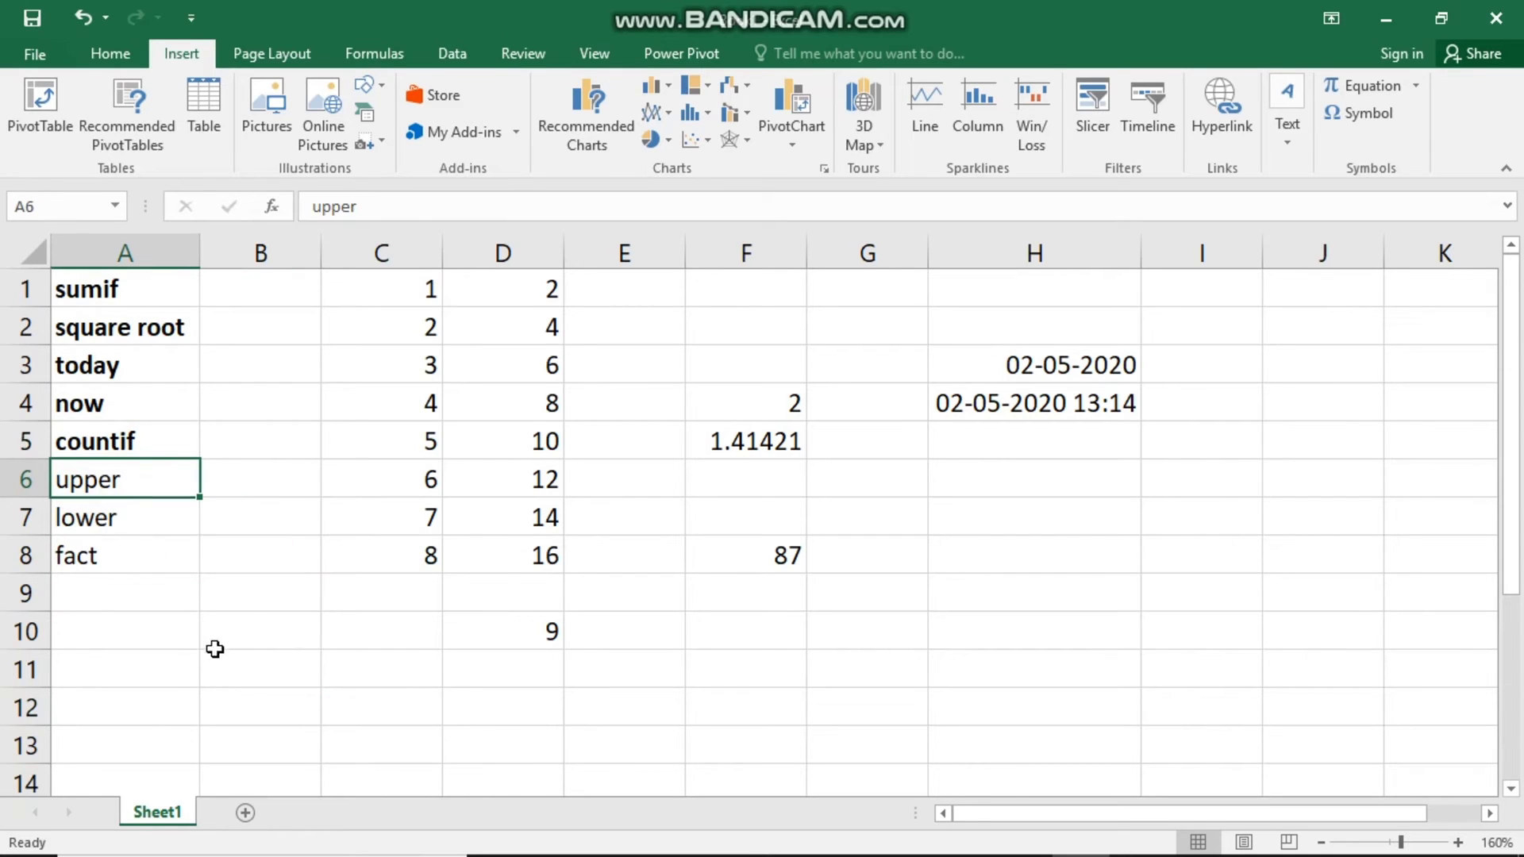
click(363, 672)
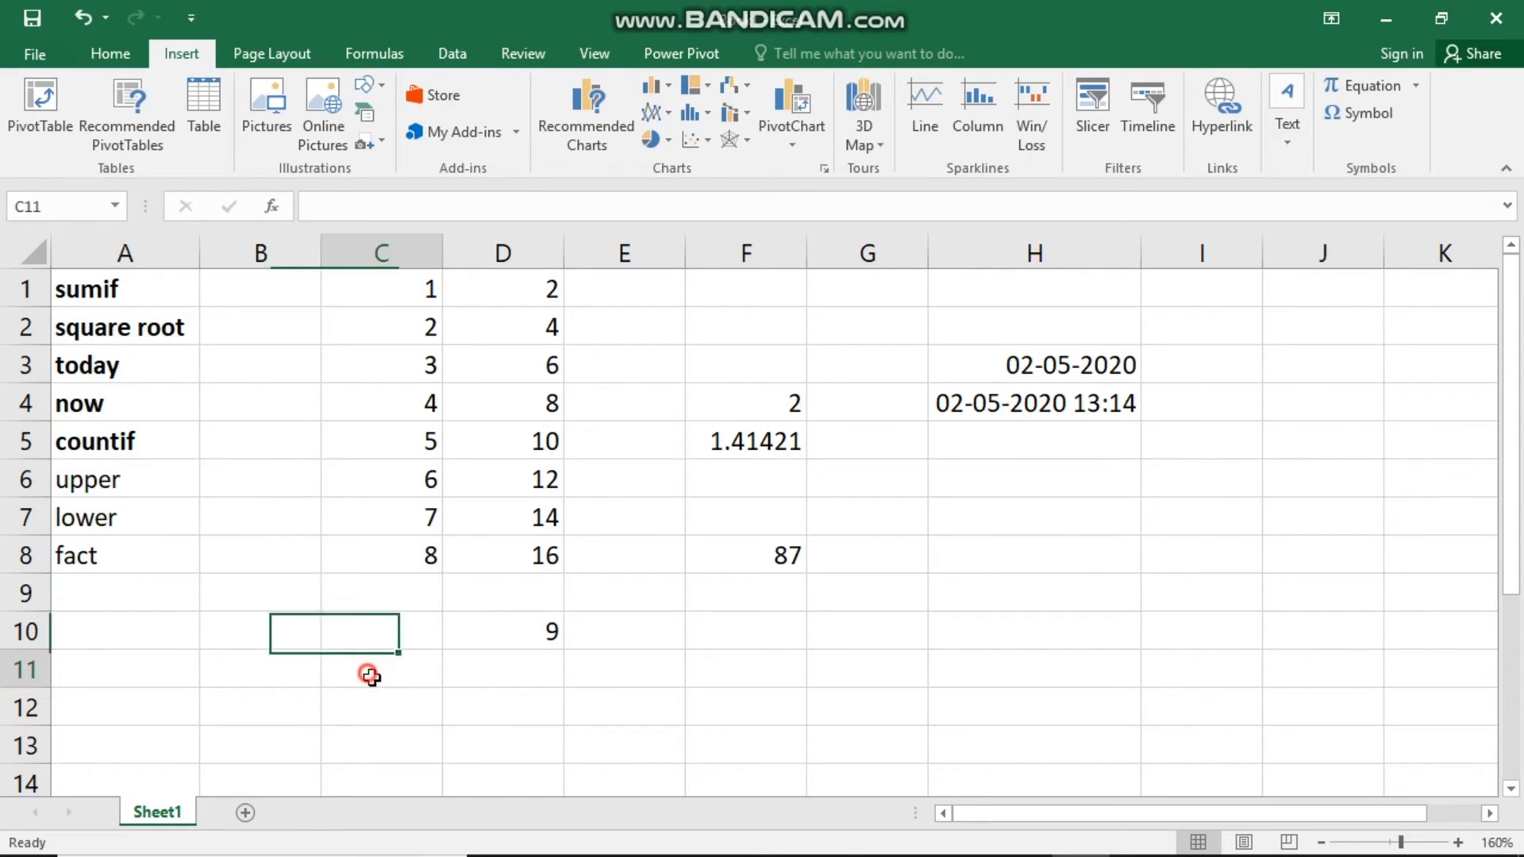
mouse_move(1248, 845)
text(nikhil)
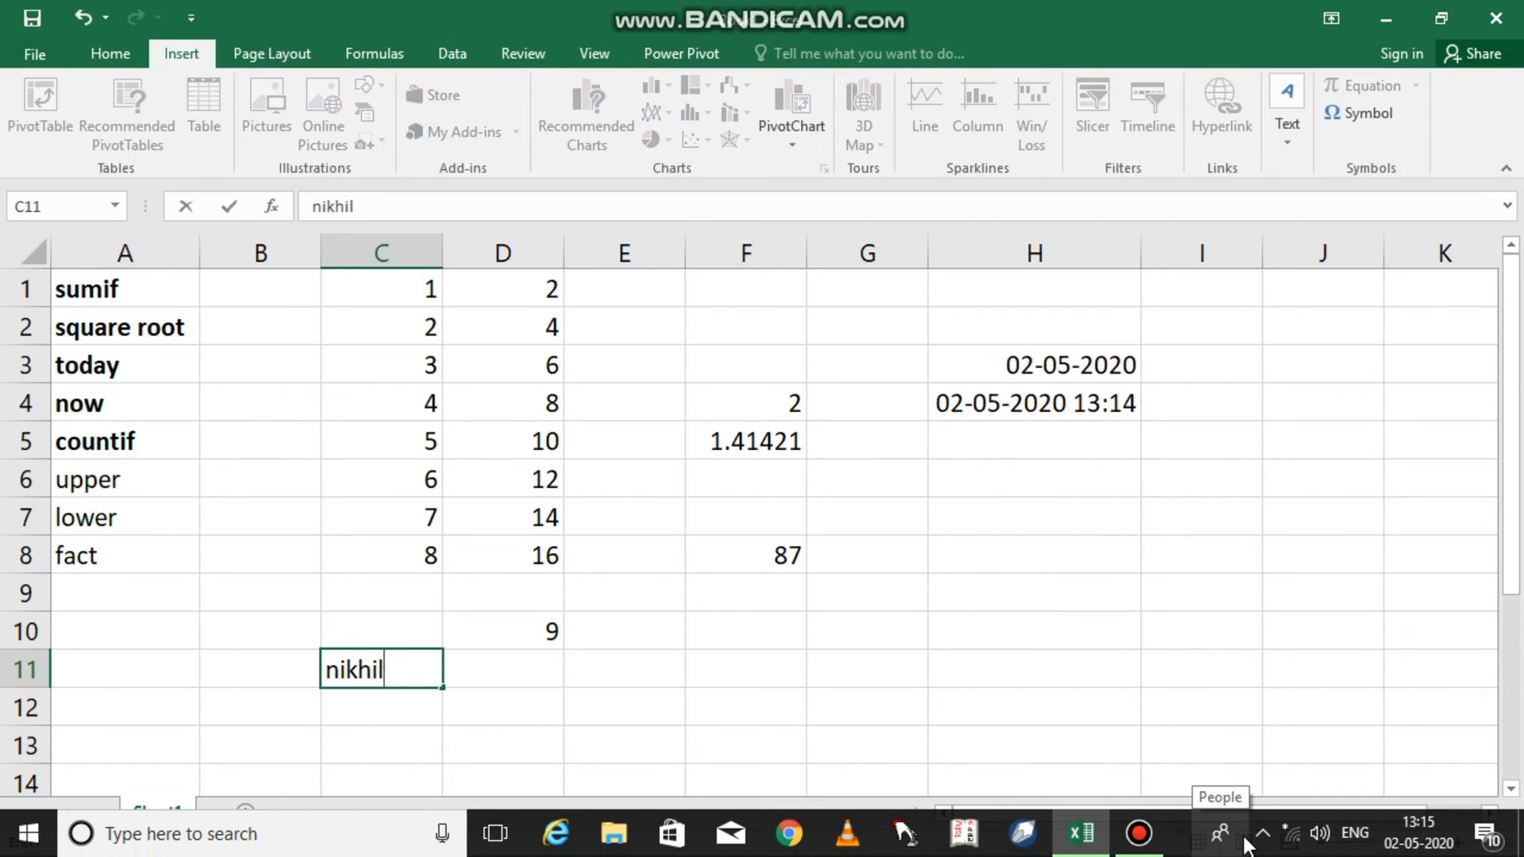
key(Return)
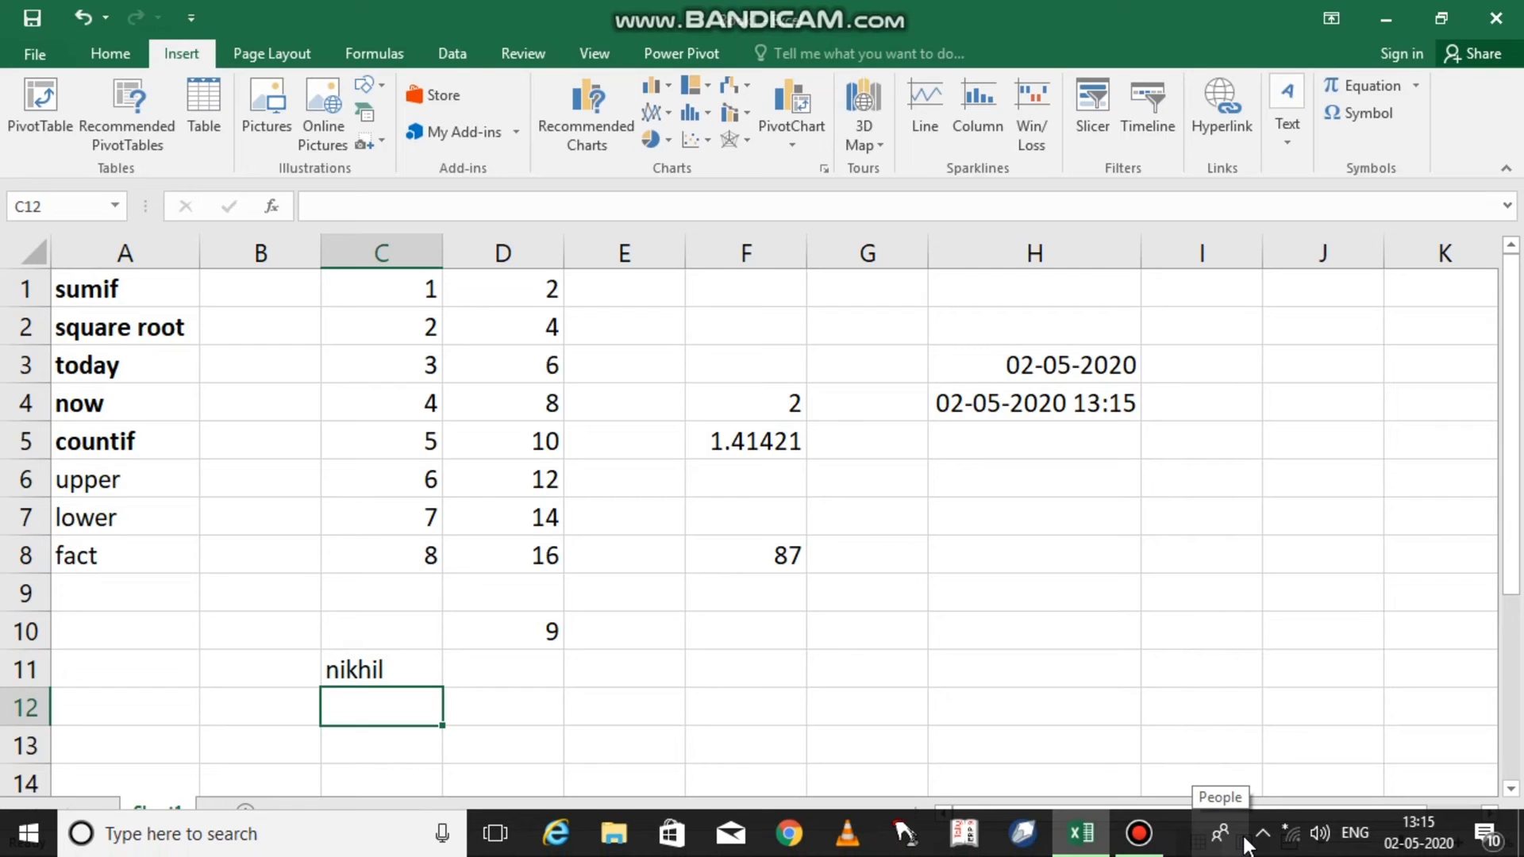
text(NIKHIL)
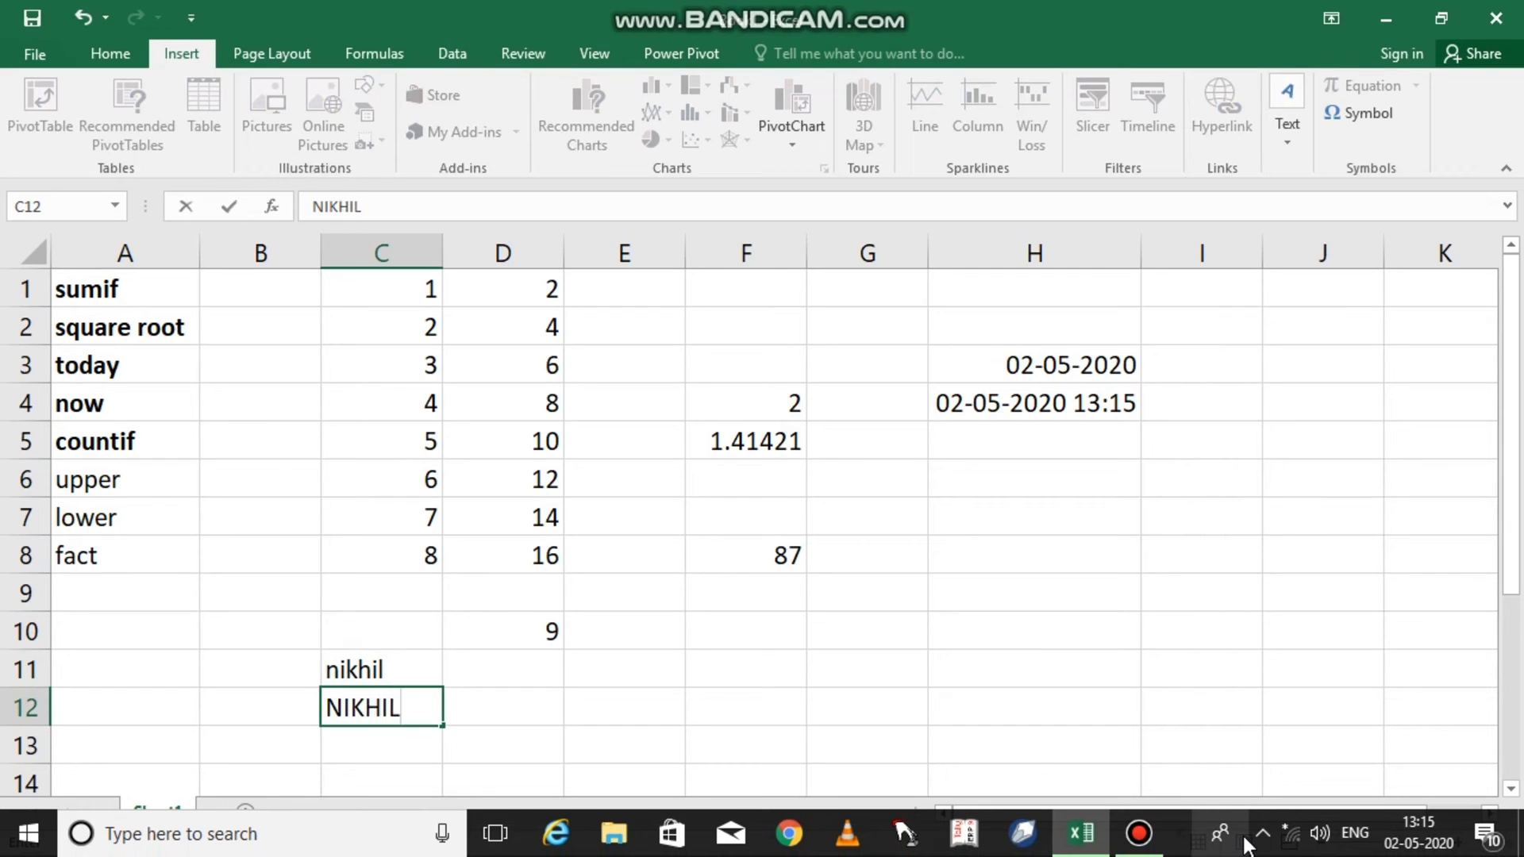
key(Tab)
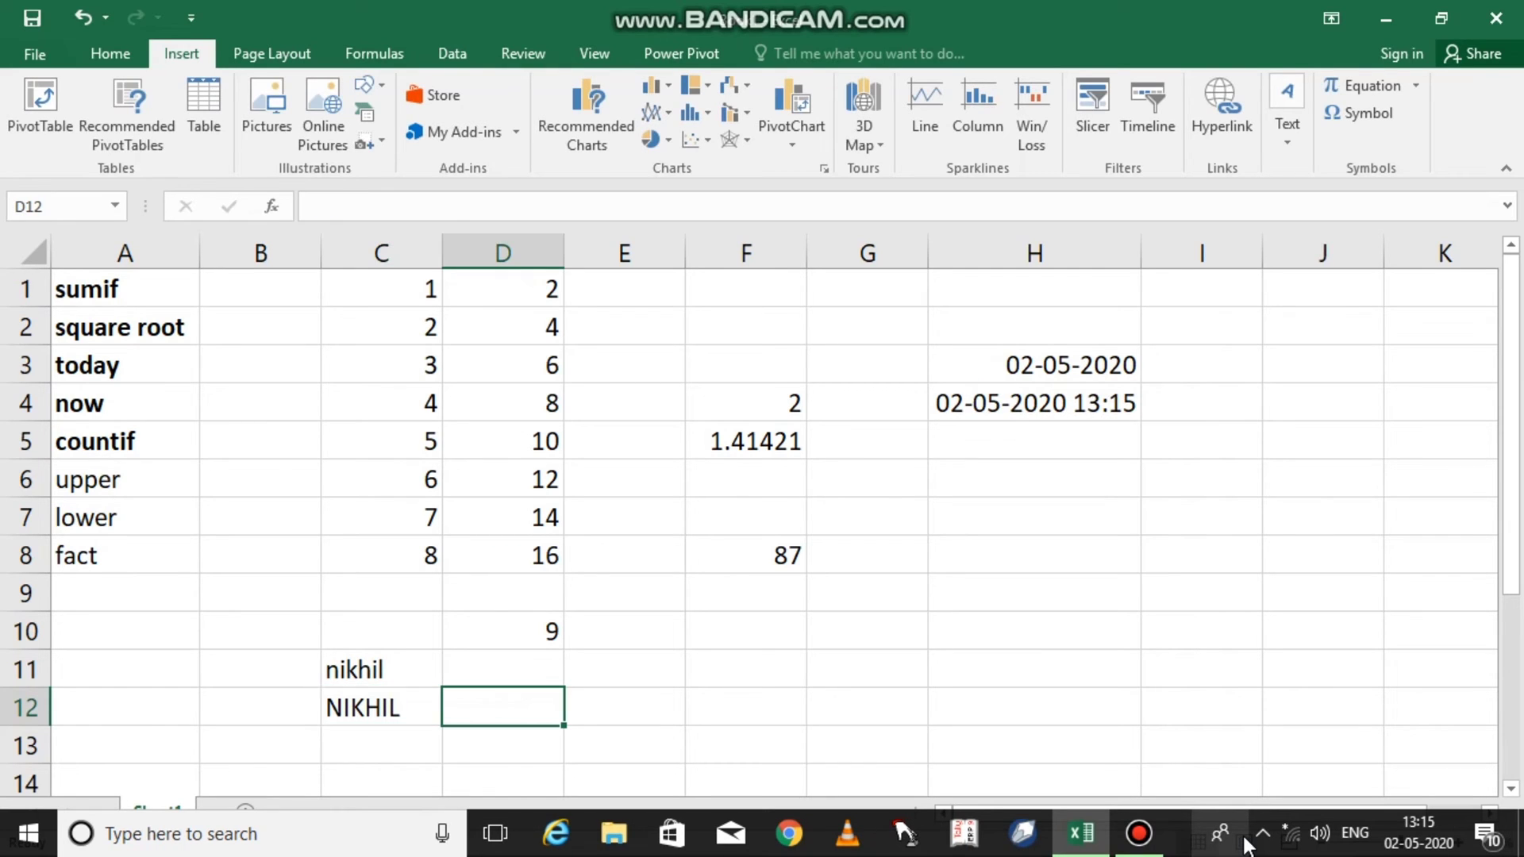
- Enter the formula =UPPER(C11) in D11 to convert the lowercase name to capital letters
click(516, 669)
click(426, 667)
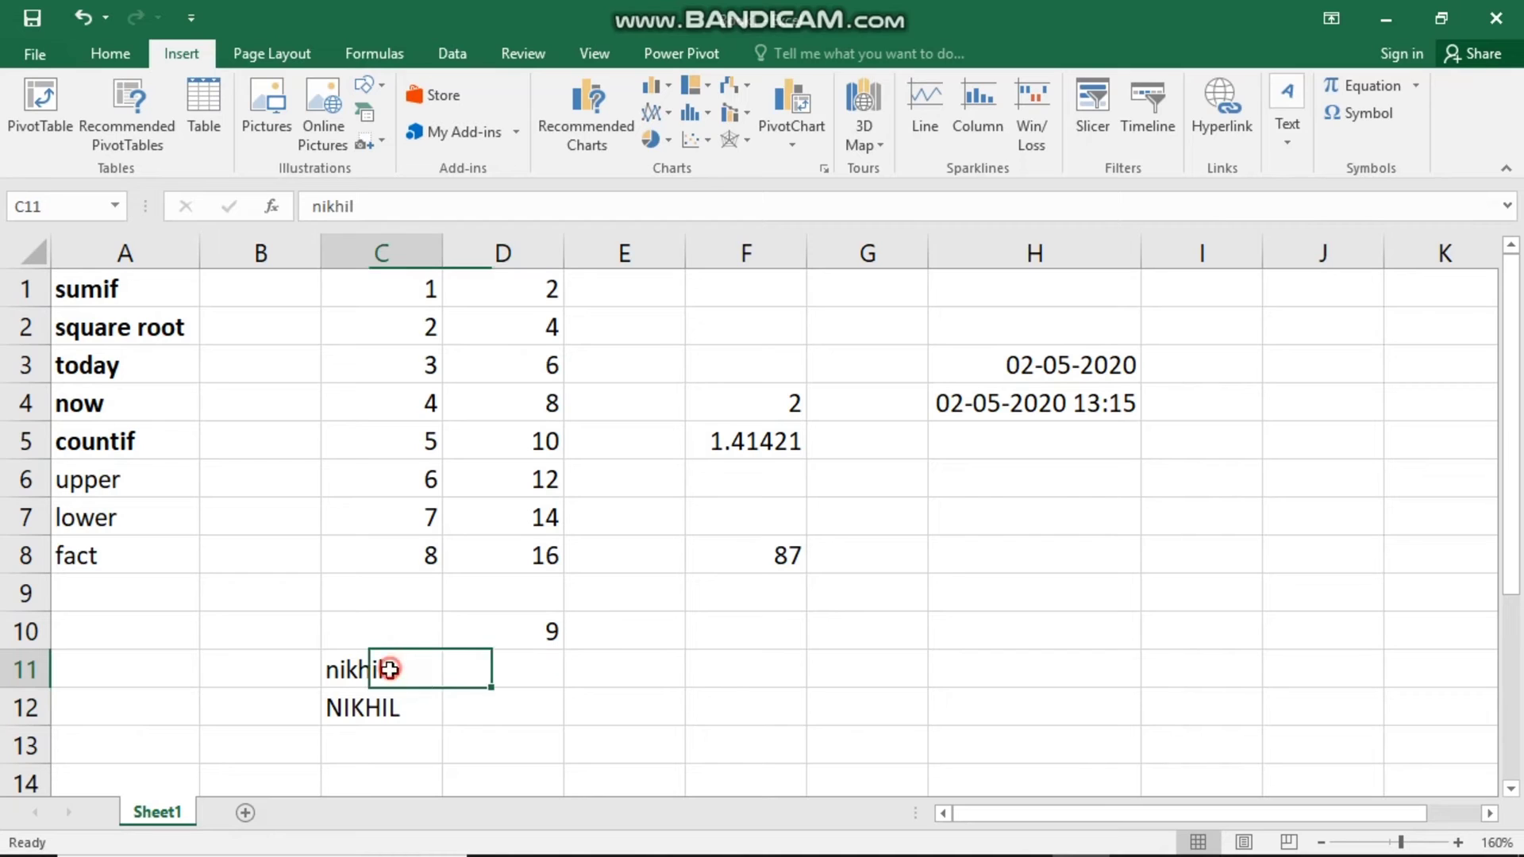
click(472, 676)
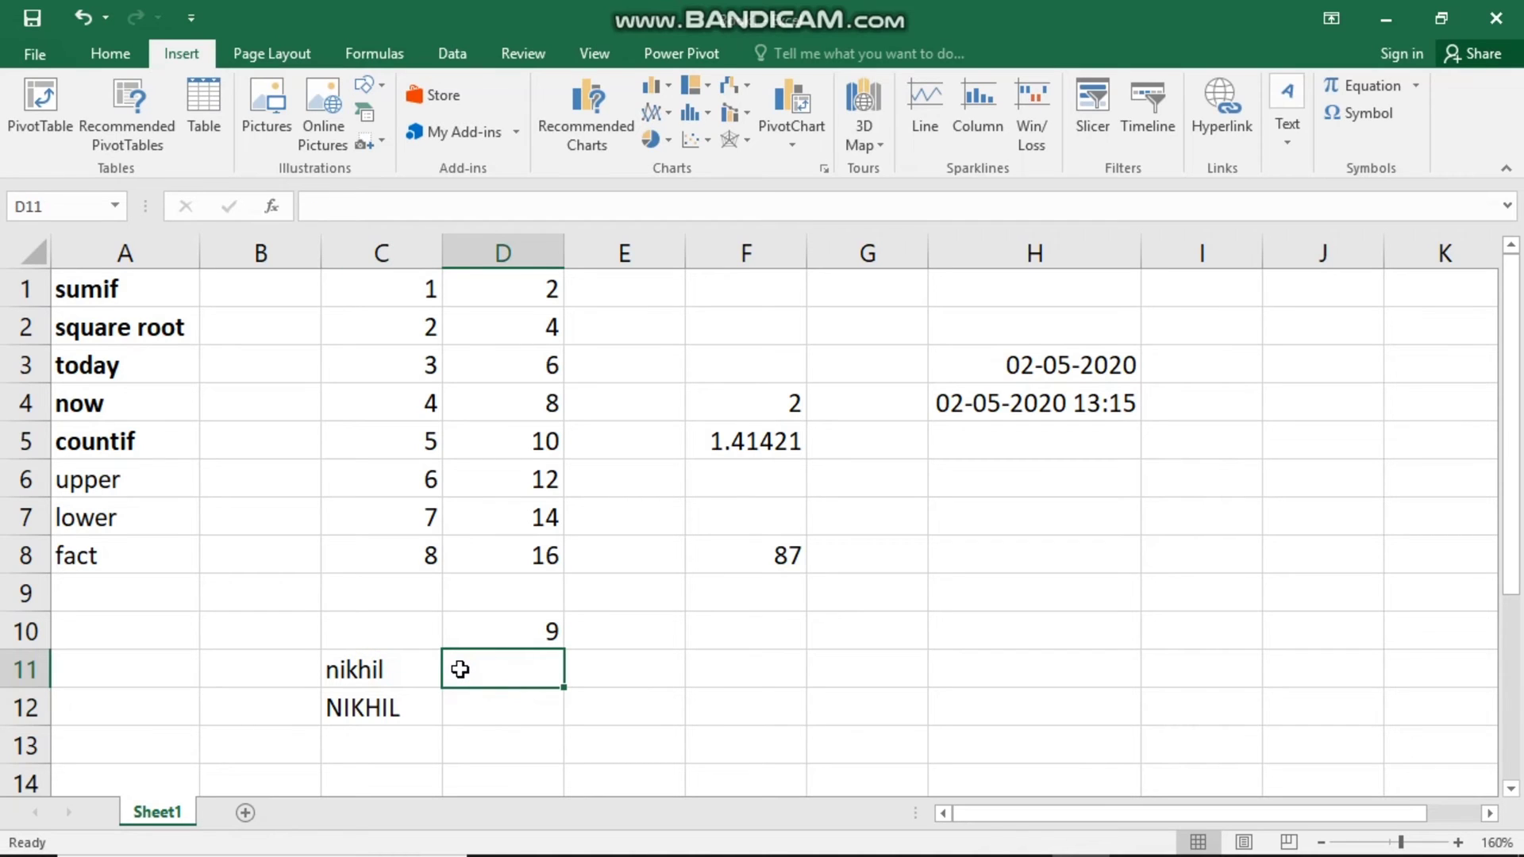
text(=U)
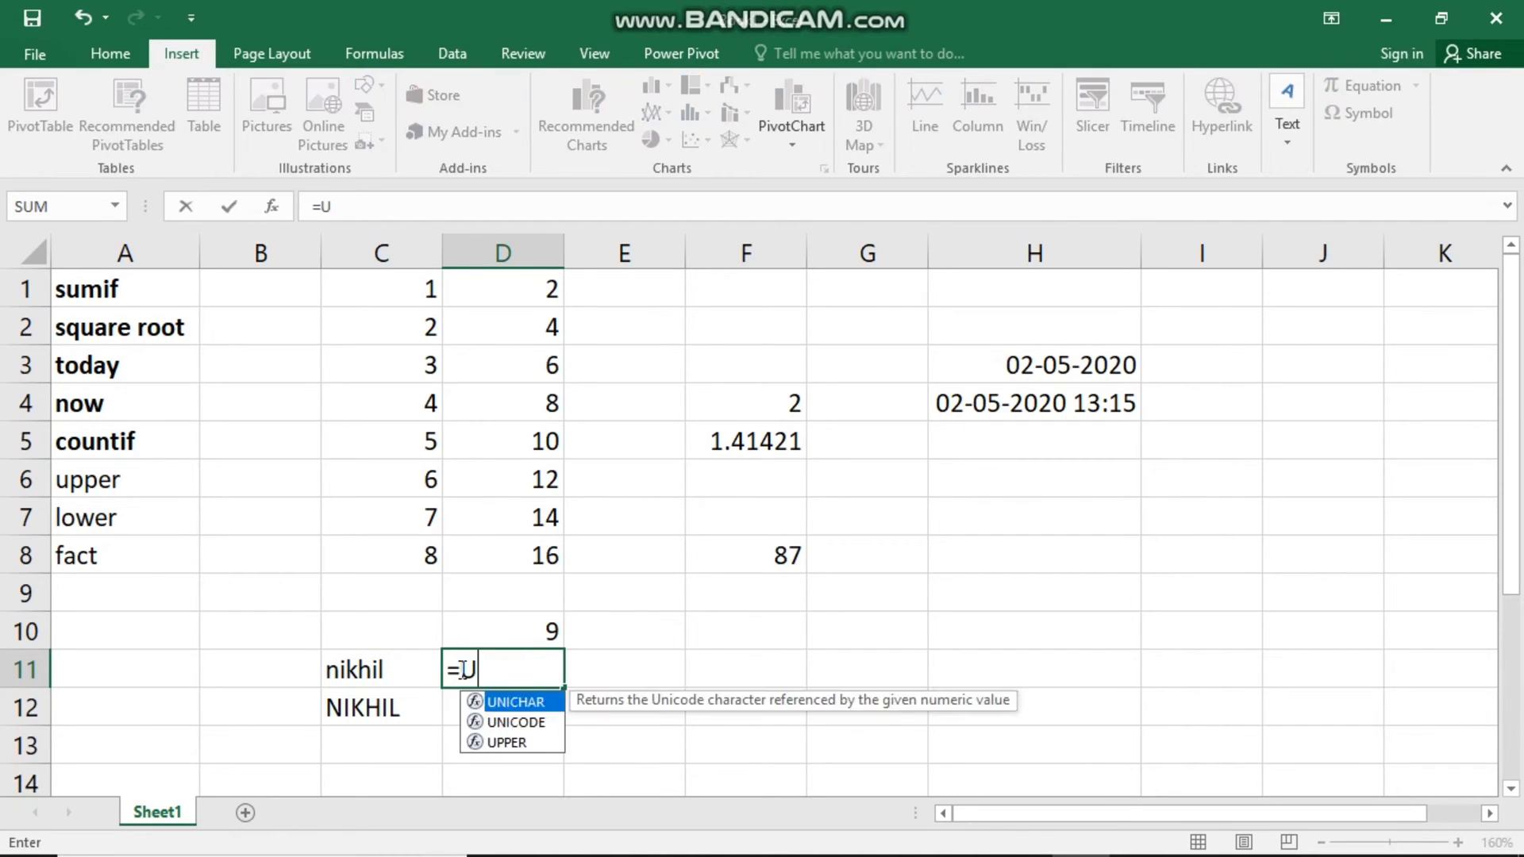
text(PPER)
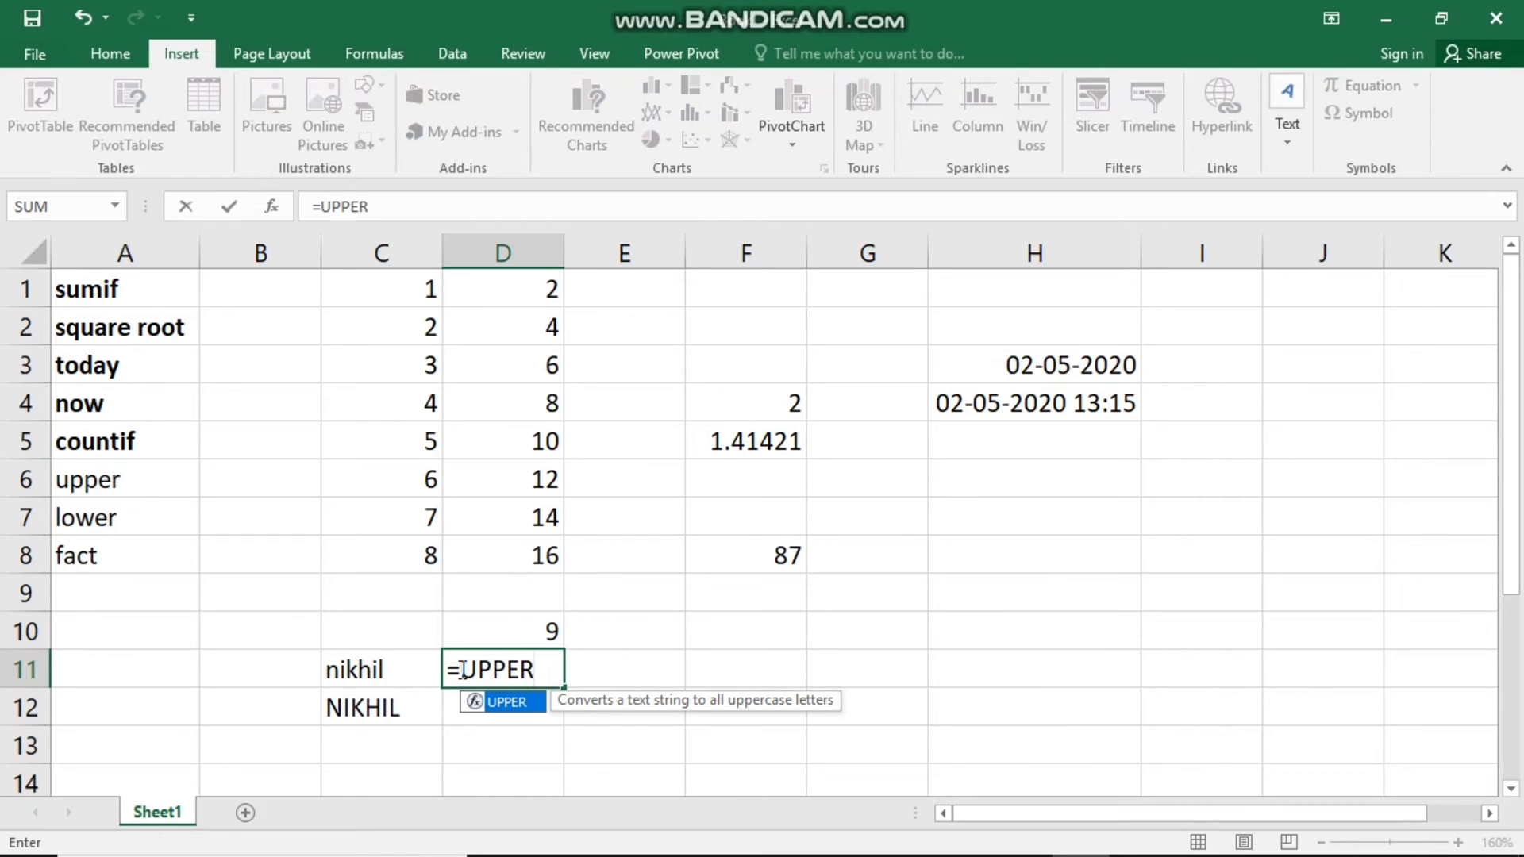
text(()
key(Left)
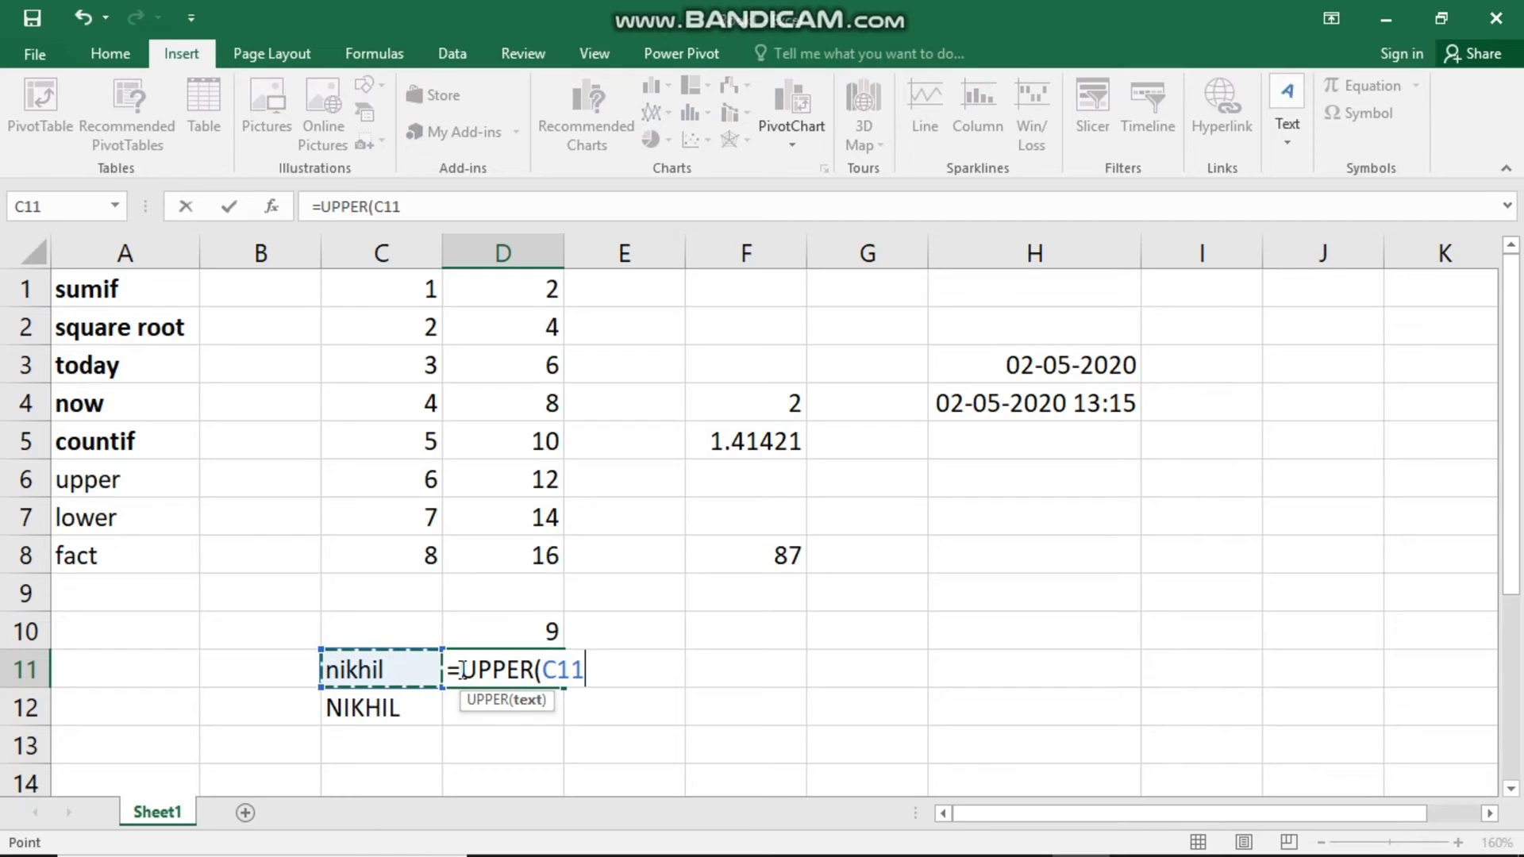
text())
key(Return)
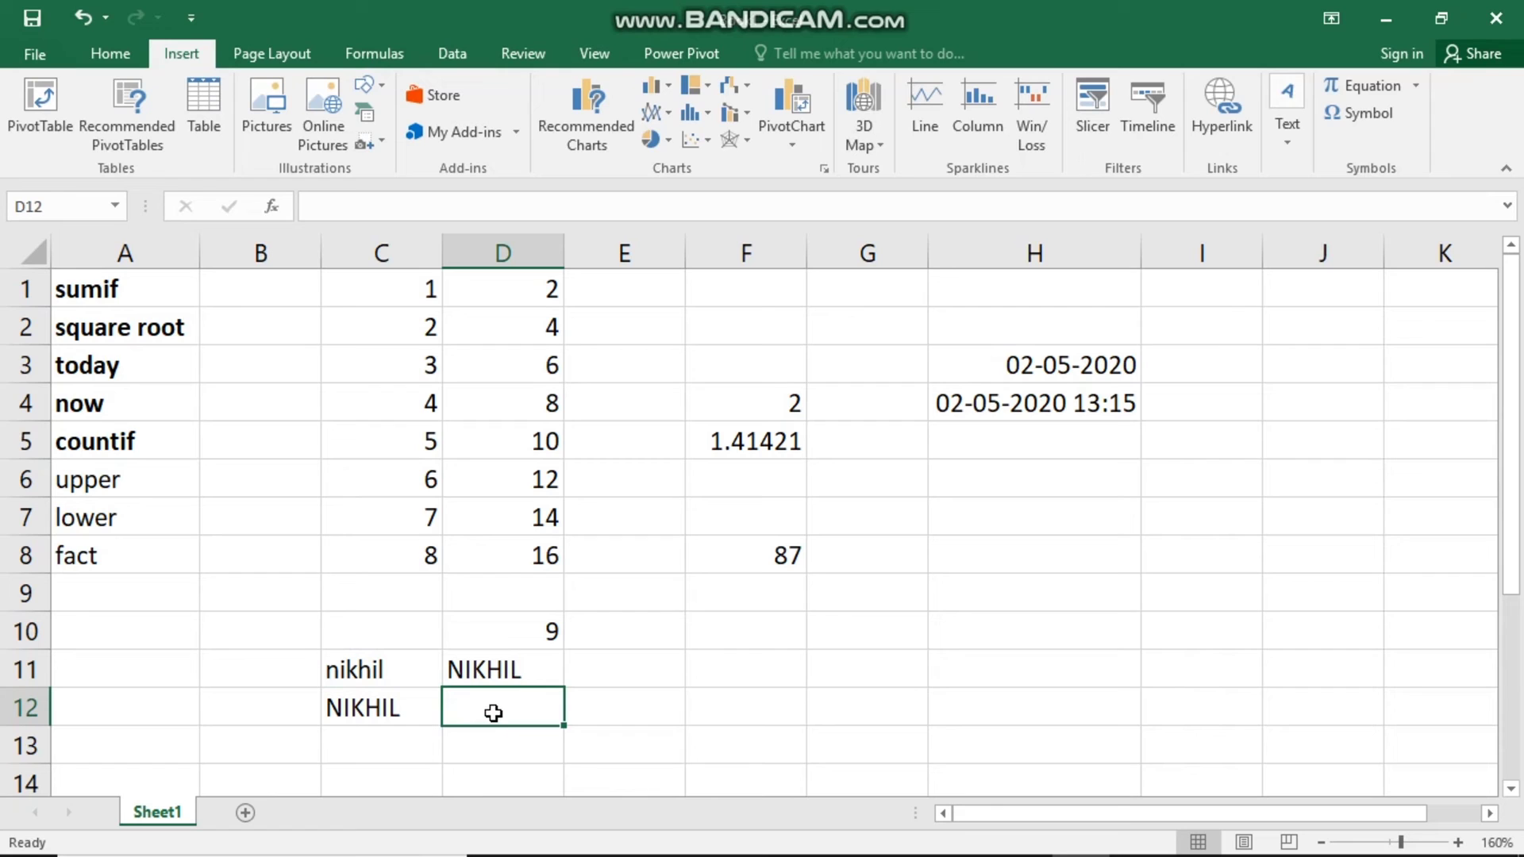
- Enter the formula =LOWER(C12) in D12 to convert the uppercase name to small letters
text(=LOWE)
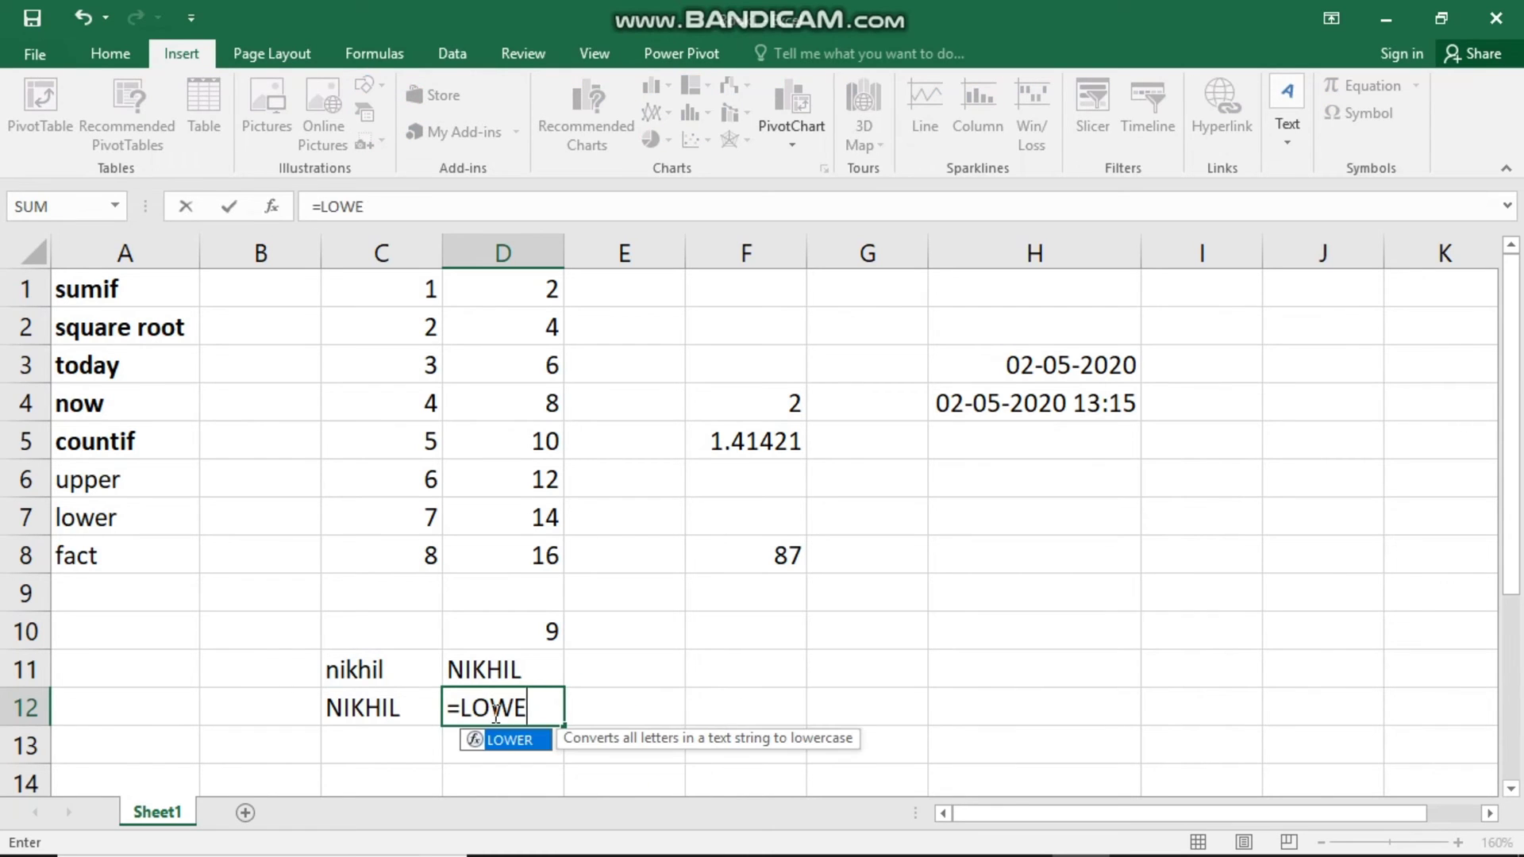
text(R()
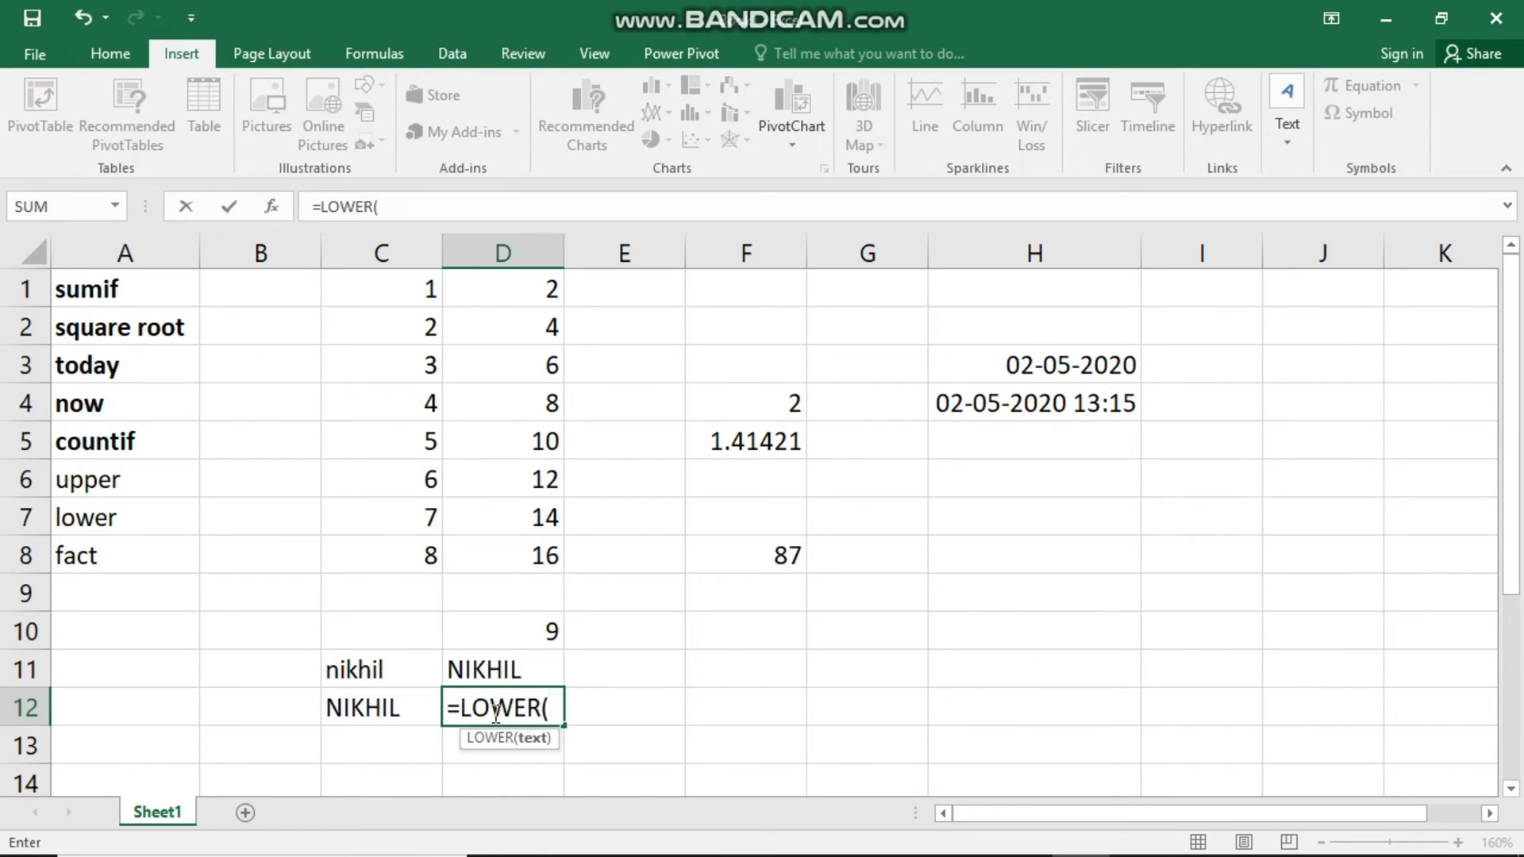
click(356, 709)
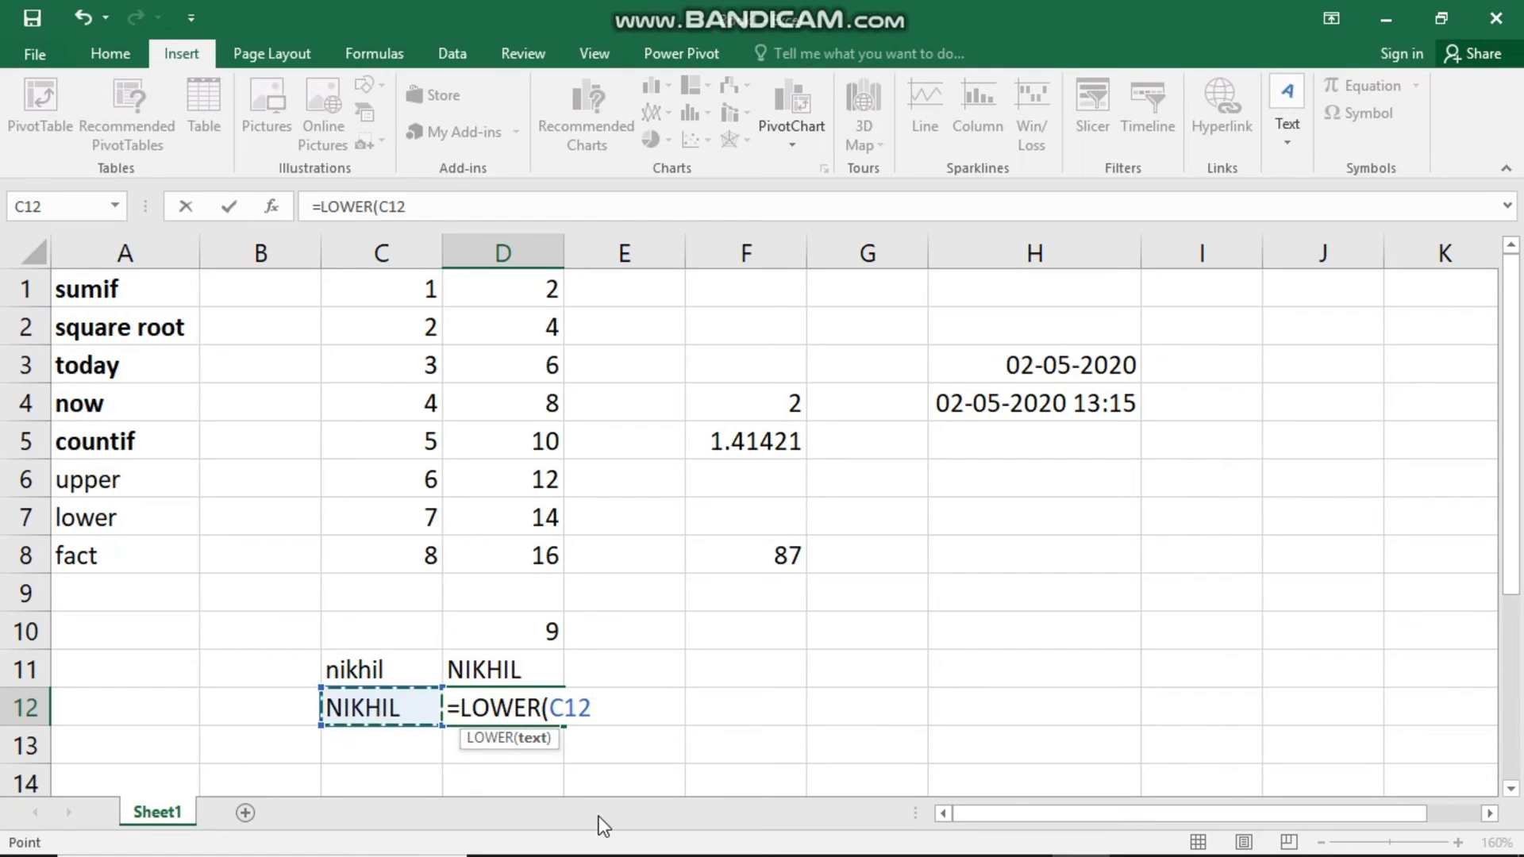
text())
key(Return)
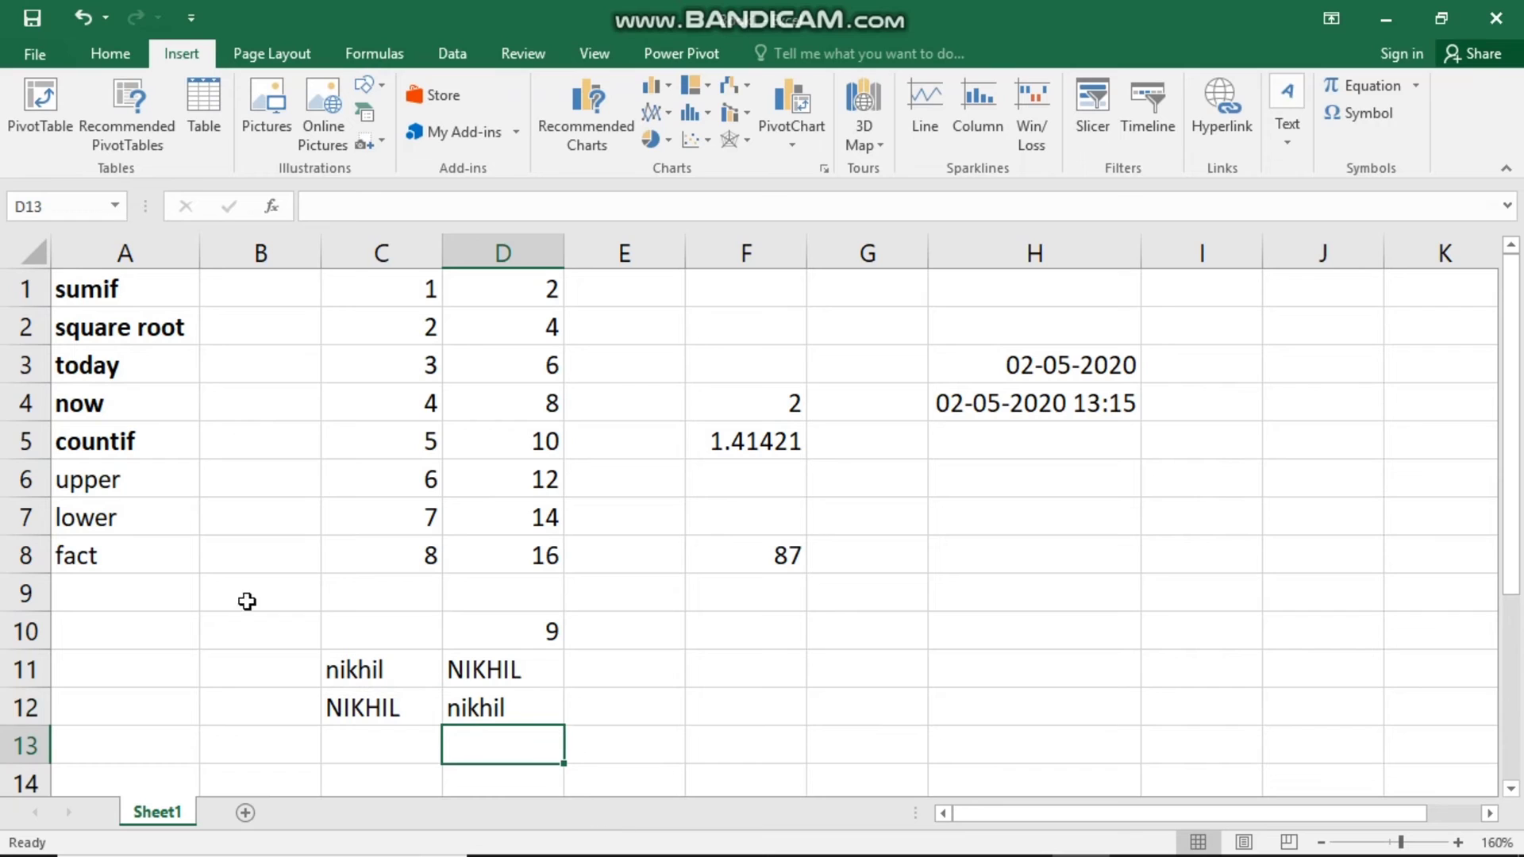
- Make the "upper" and "lower" labels in A6:A7 bold
drag(123, 482, 130, 514)
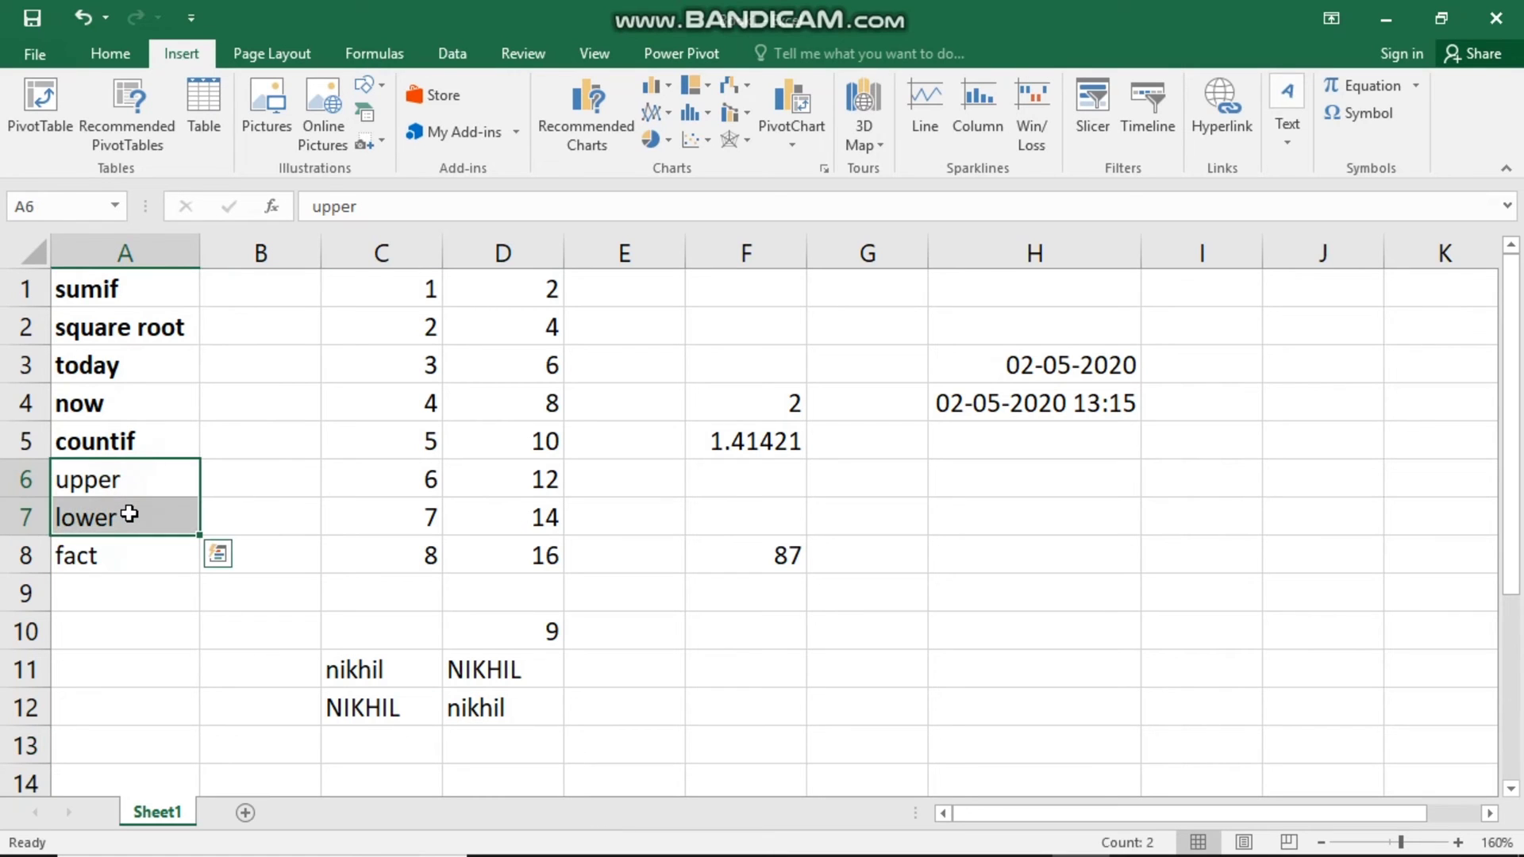
key(ctrl+b)
click(611, 698)
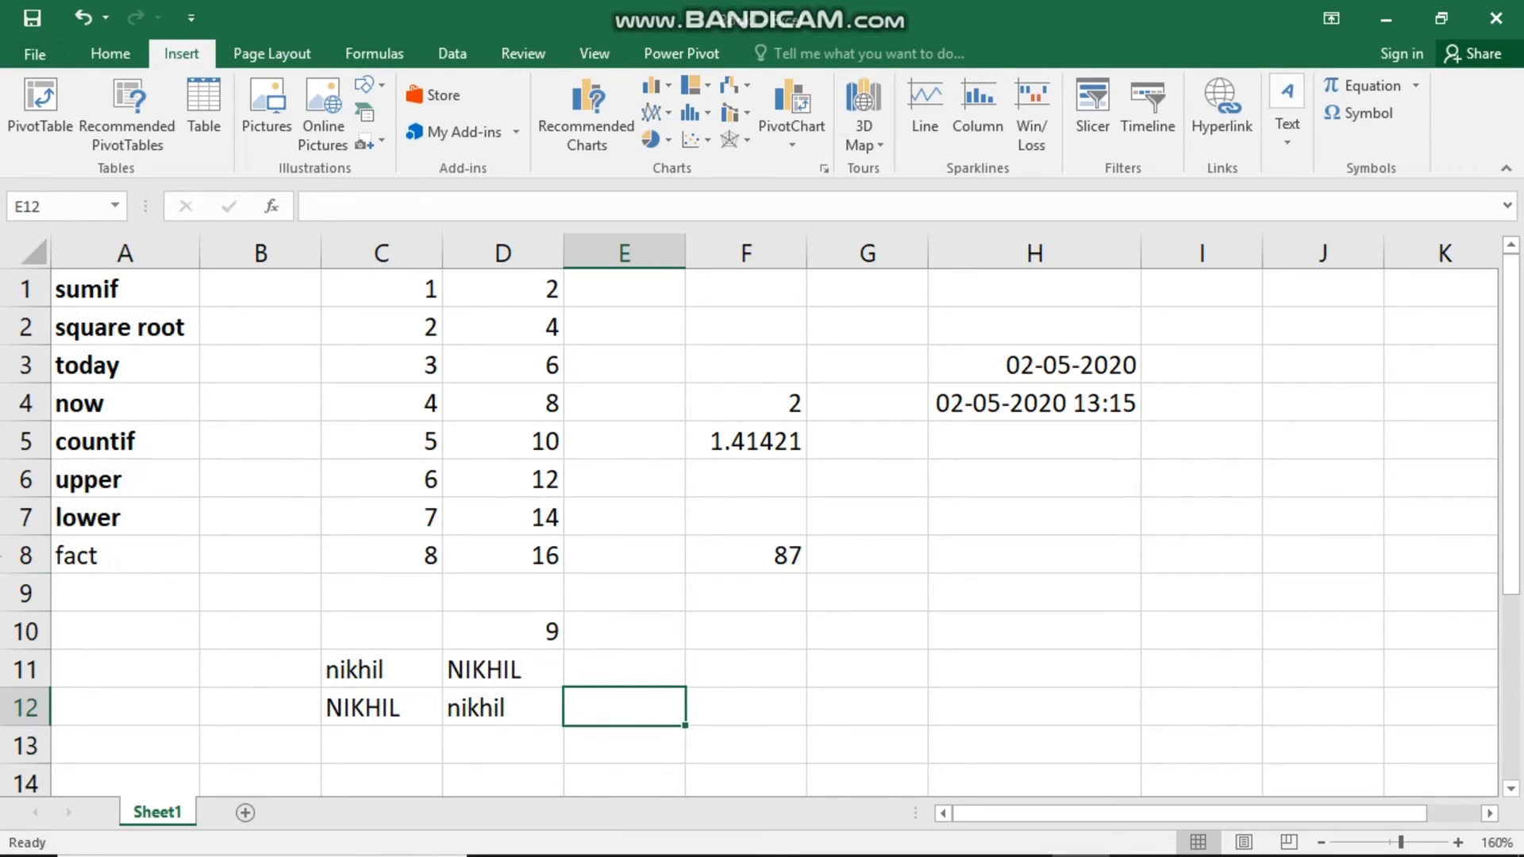
- Handwrite the factorial example 3 = 3×2×1 = 6 as an ink equation, circle the 6, and discard the equation without inserting it
click(95, 560)
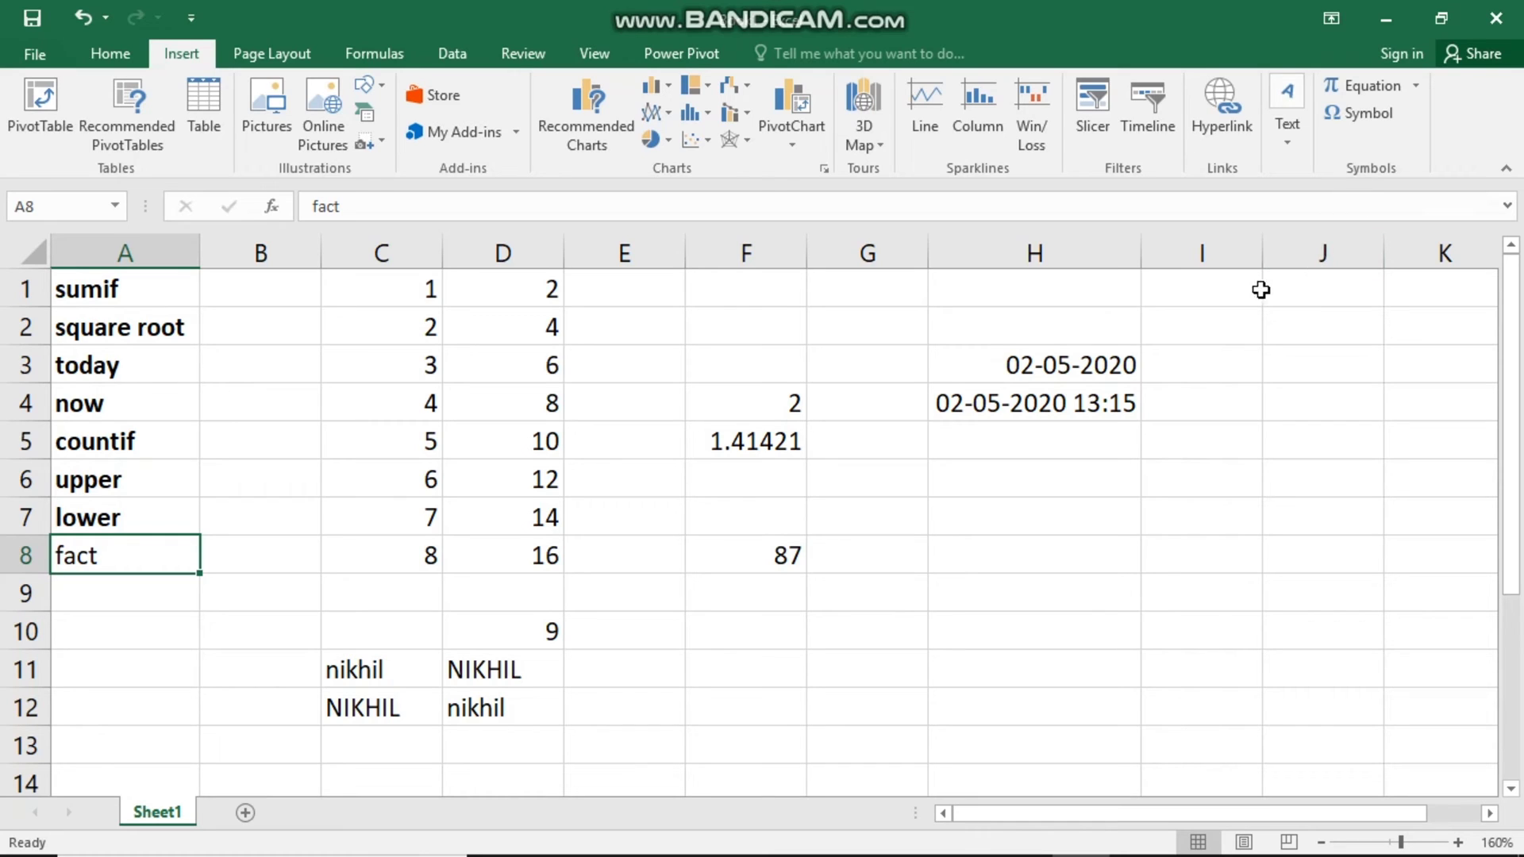
click(1415, 87)
click(1154, 750)
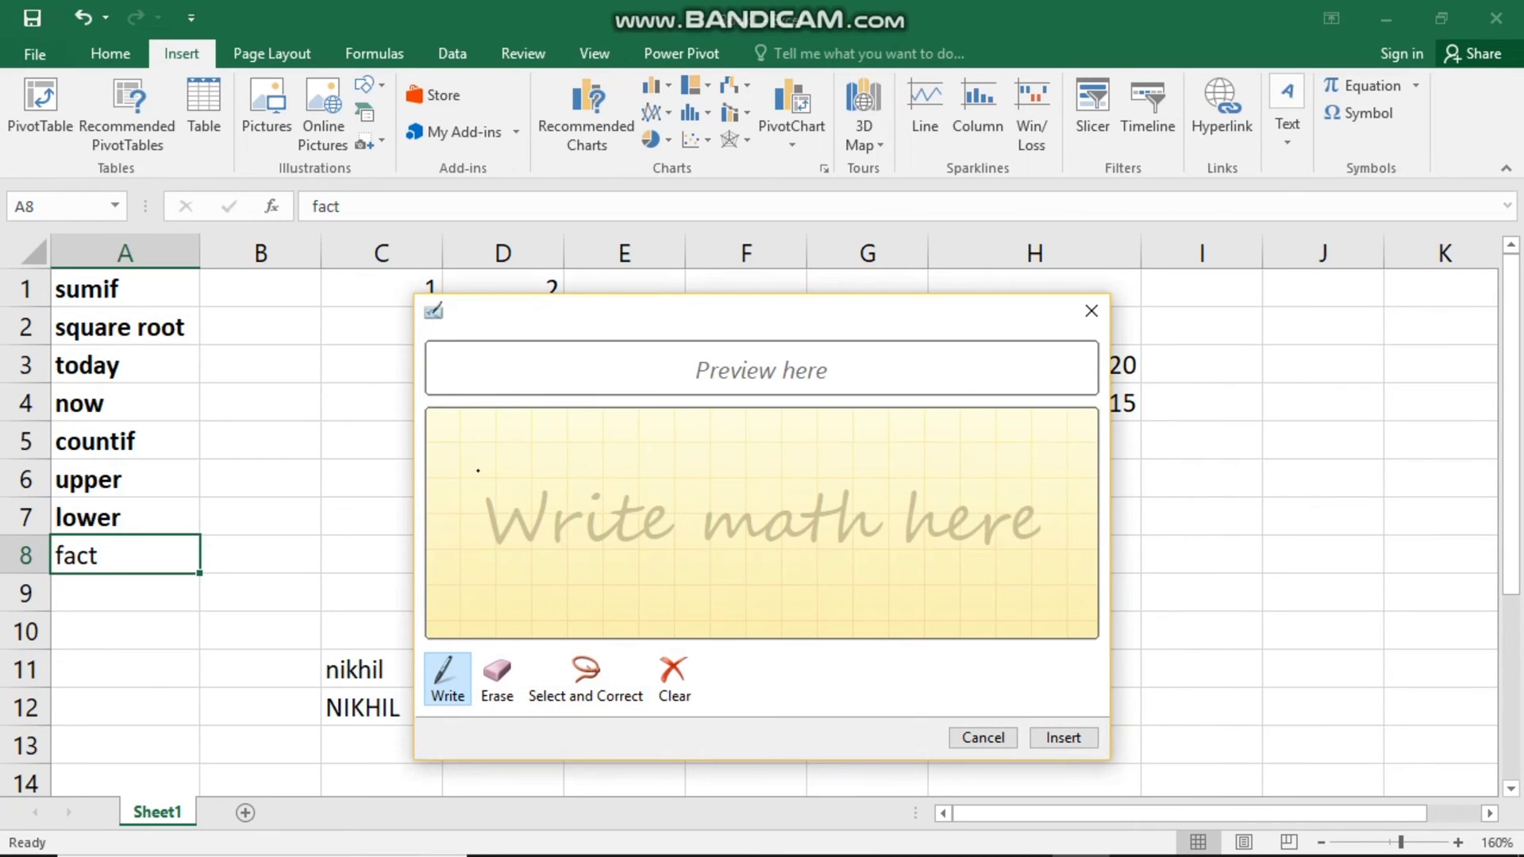
mouse_move(480, 473)
mouse_down()
mouse_move(512, 520)
mouse_move(630, 500)
mouse_move(633, 536)
mouse_up()
mouse_move(678, 478)
mouse_down()
mouse_move(695, 477)
mouse_move(706, 541)
mouse_move(732, 569)
mouse_up()
drag(780, 491, 730, 591)
drag(720, 478, 771, 557)
drag(796, 501, 854, 567)
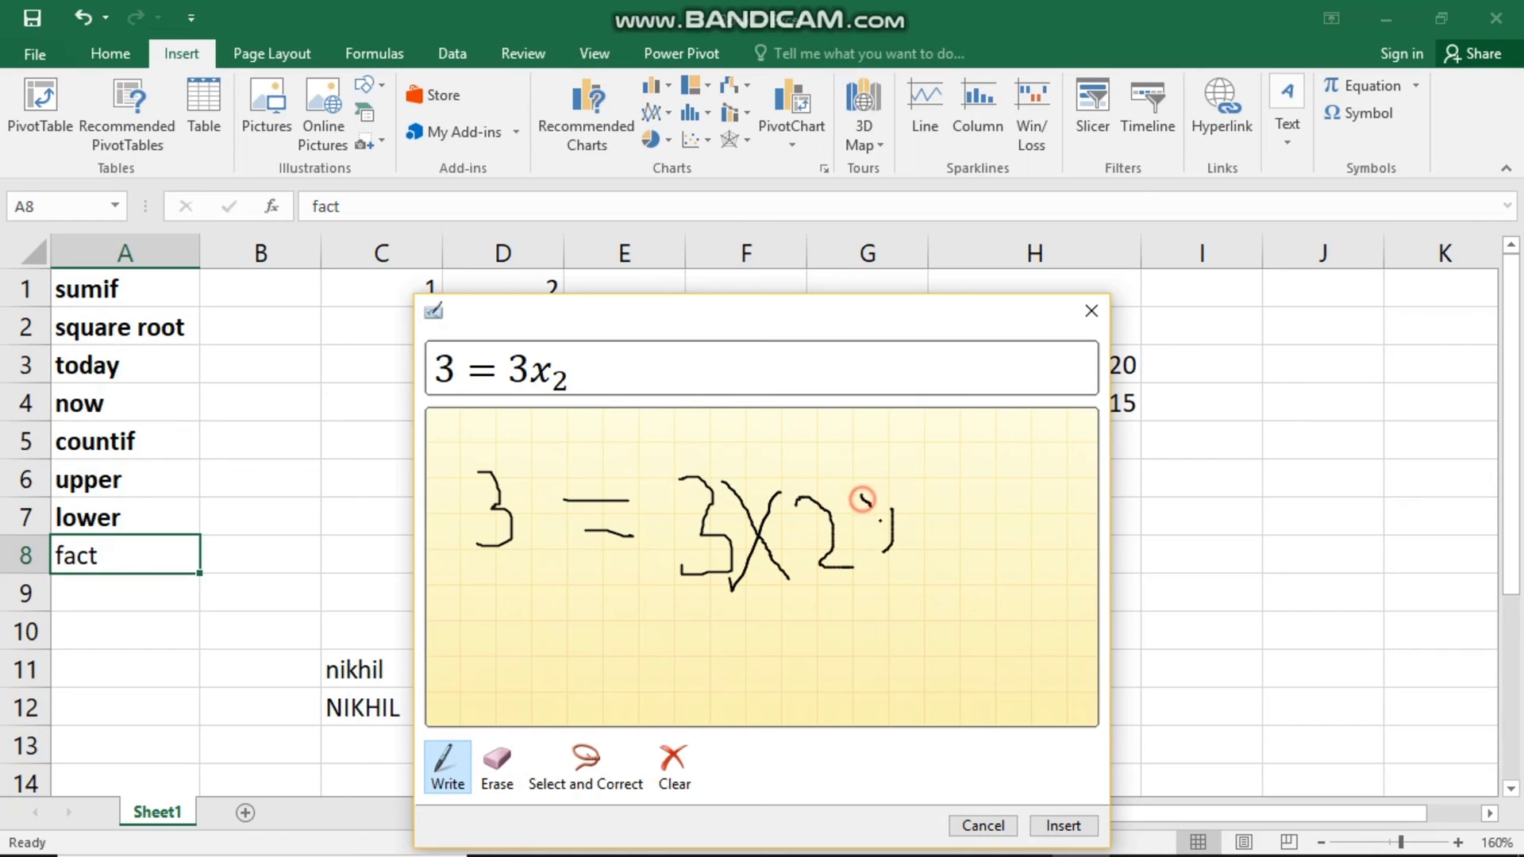
drag(861, 496, 921, 563)
drag(901, 511, 882, 548)
mouse_move(935, 496)
mouse_down()
mouse_move(962, 570)
mouse_move(1010, 524)
mouse_move(1034, 545)
mouse_up()
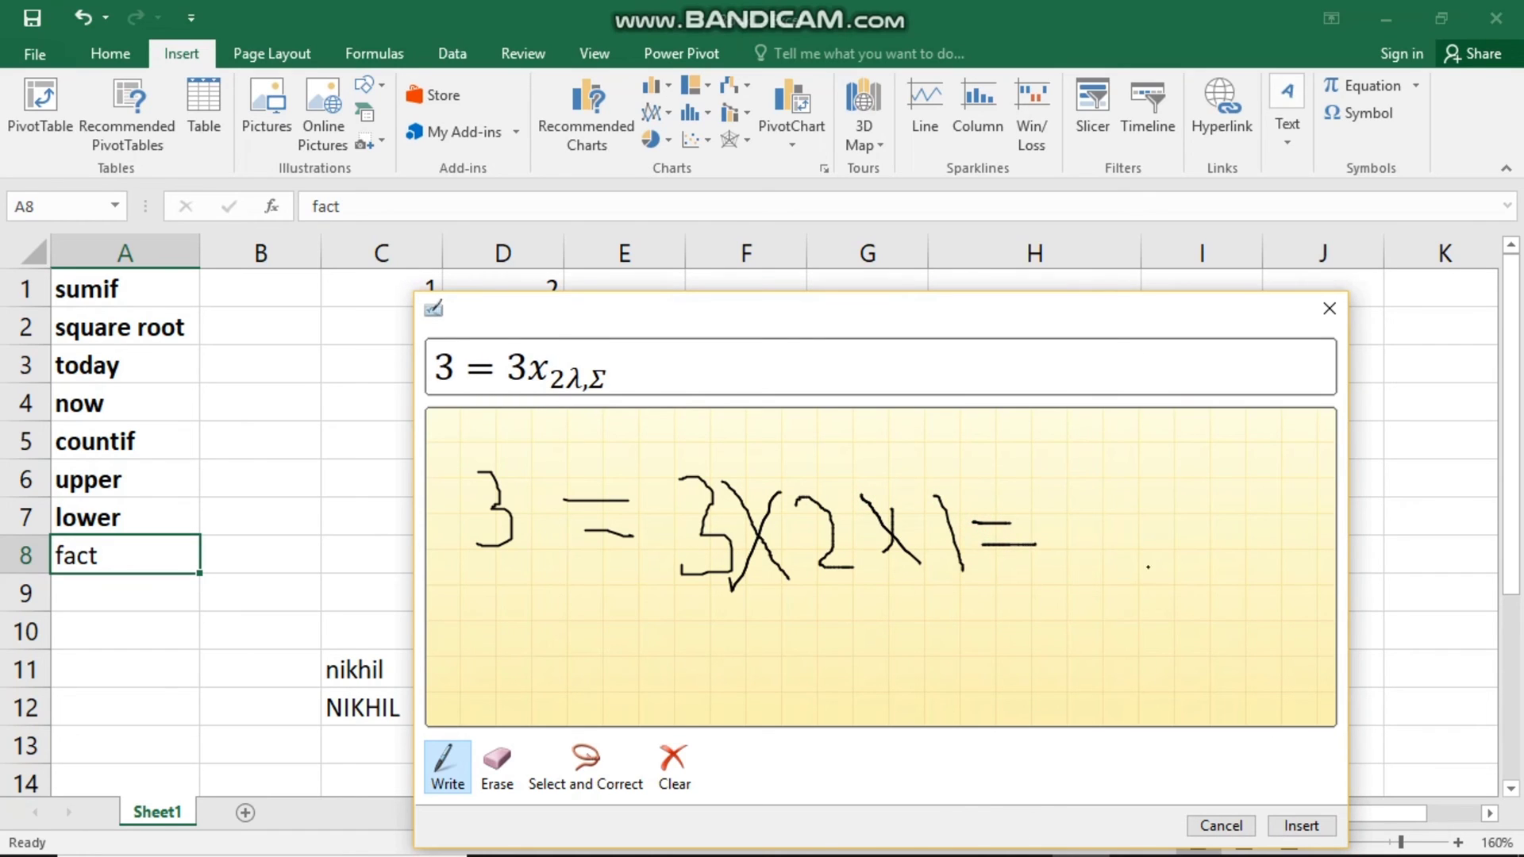
mouse_move(1102, 482)
mouse_down()
mouse_move(1079, 536)
mouse_move(1103, 555)
mouse_up()
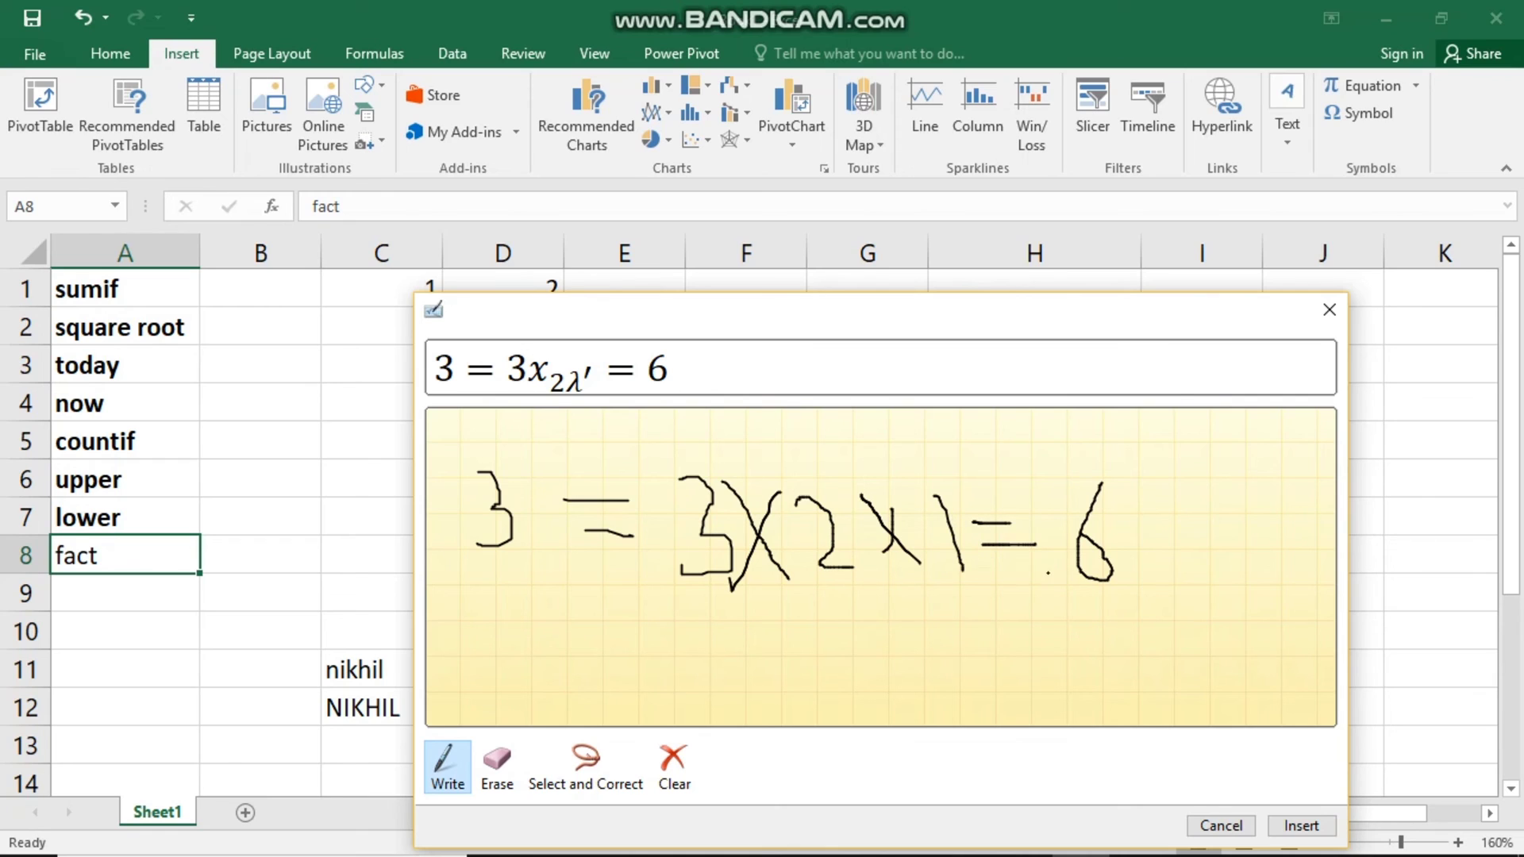
mouse_move(1079, 463)
mouse_down()
mouse_move(1159, 607)
mouse_move(1015, 541)
mouse_up()
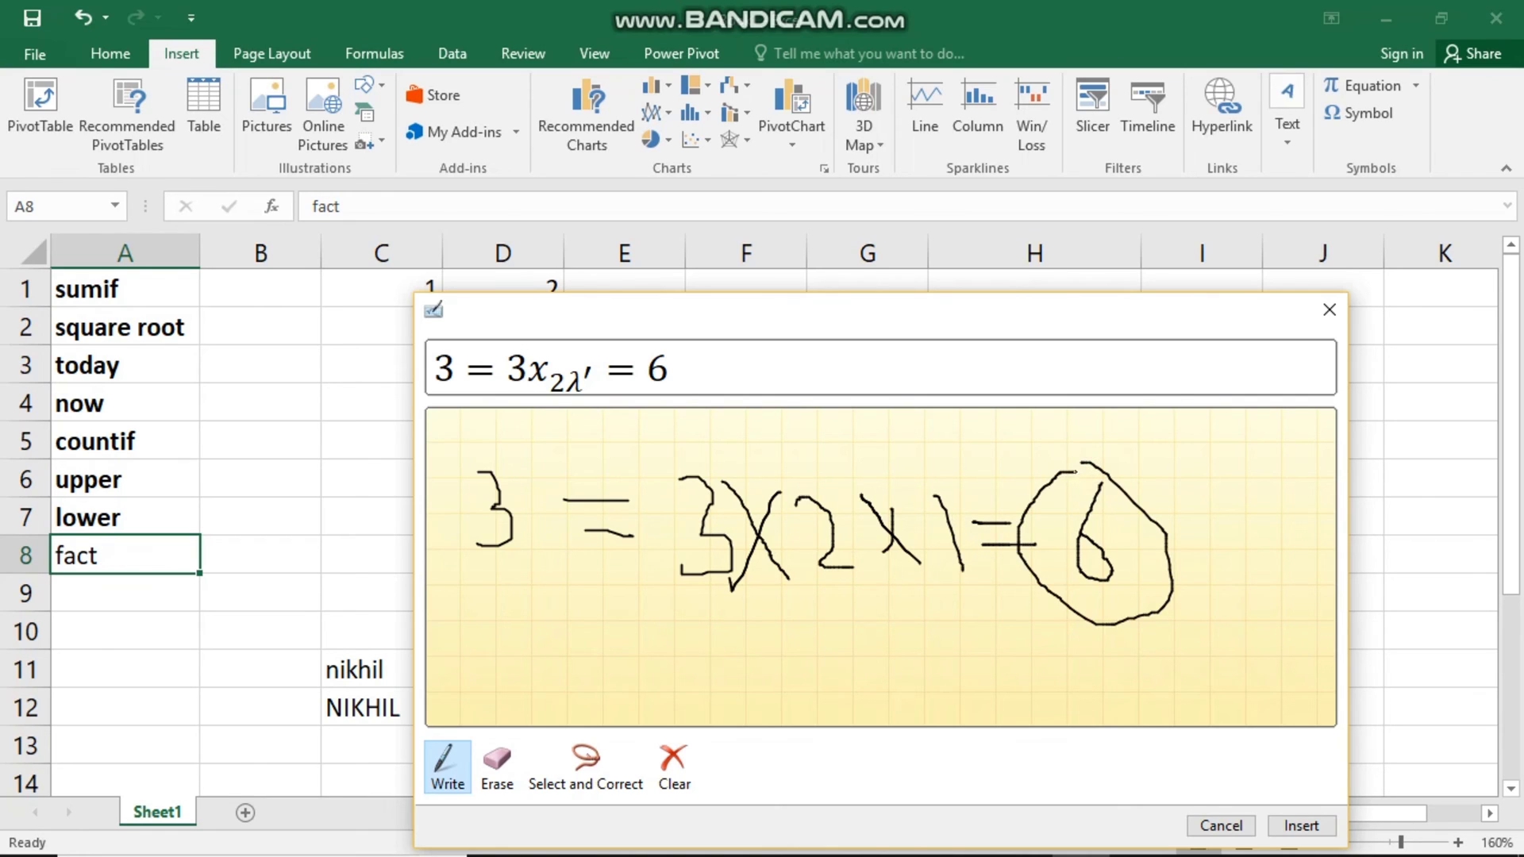
click(1330, 312)
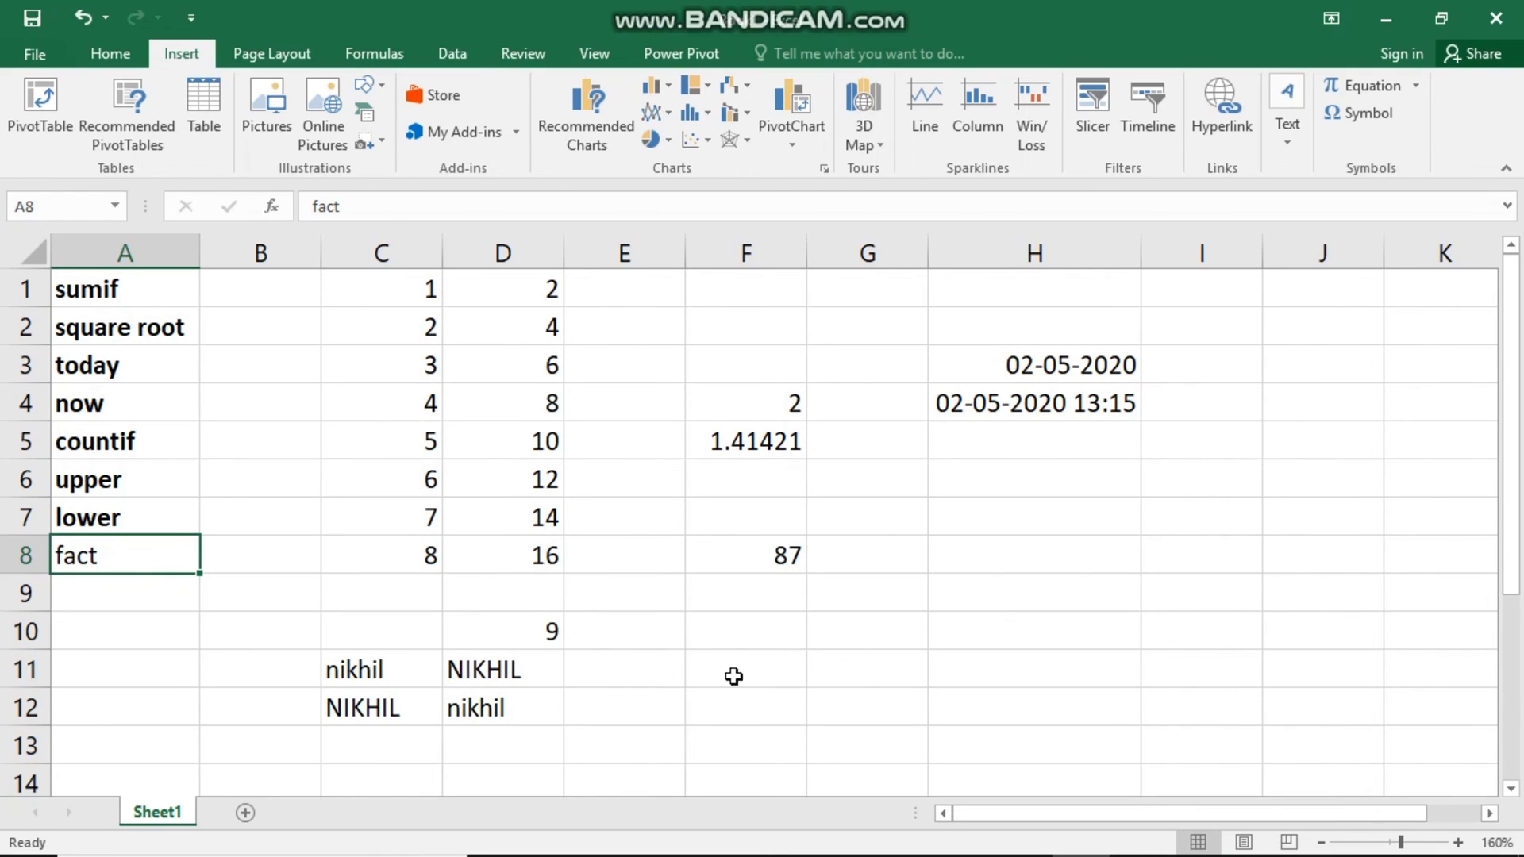
- Enter the formula =FACT(C3) in F10 to calculate the factorial of the number in C3
click(774, 629)
mouse_move(1071, 850)
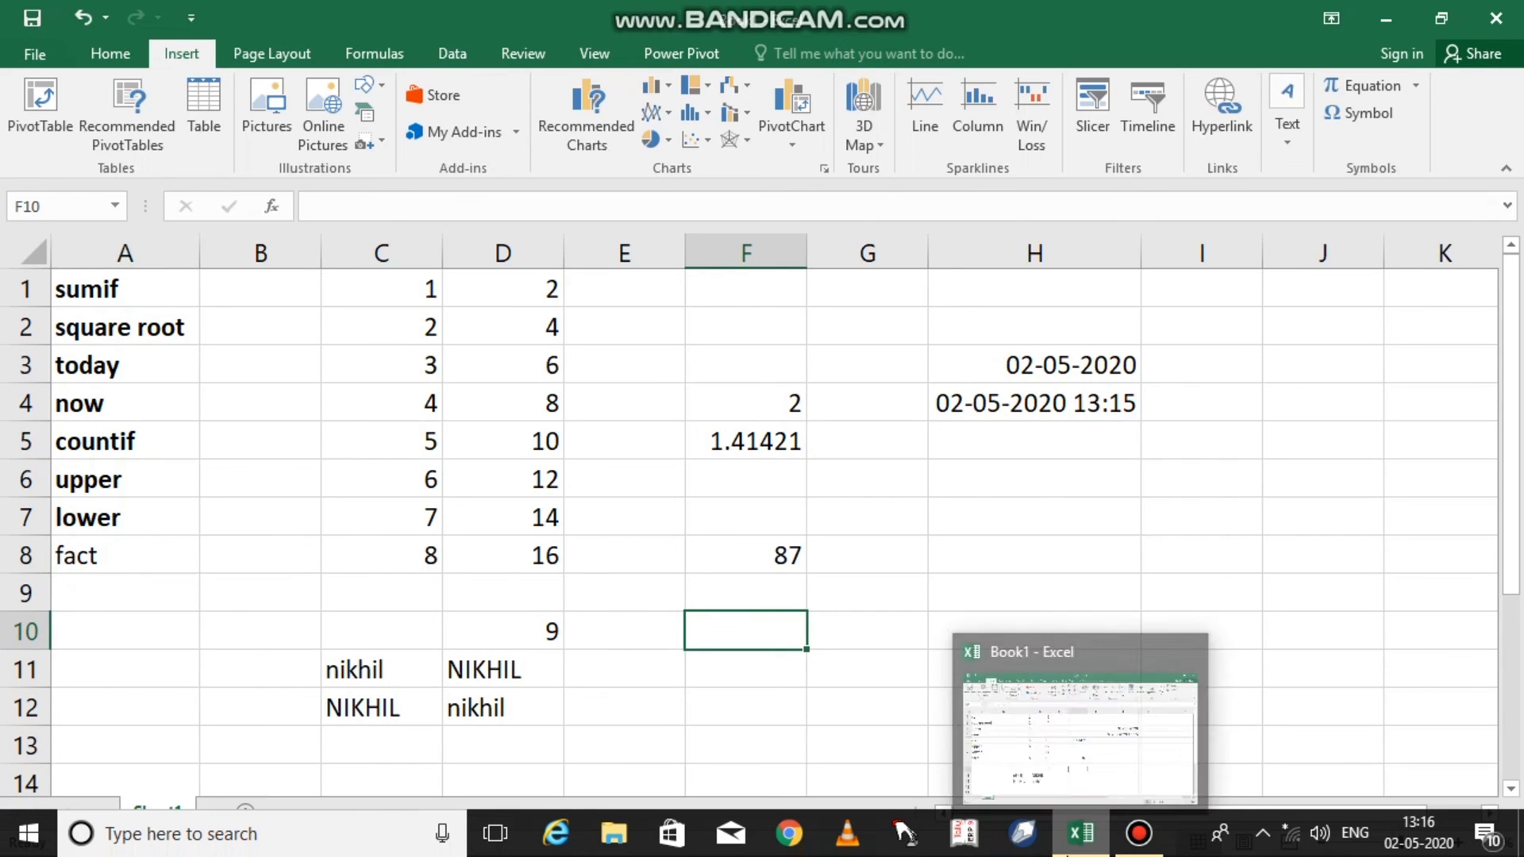
text(=FACT)
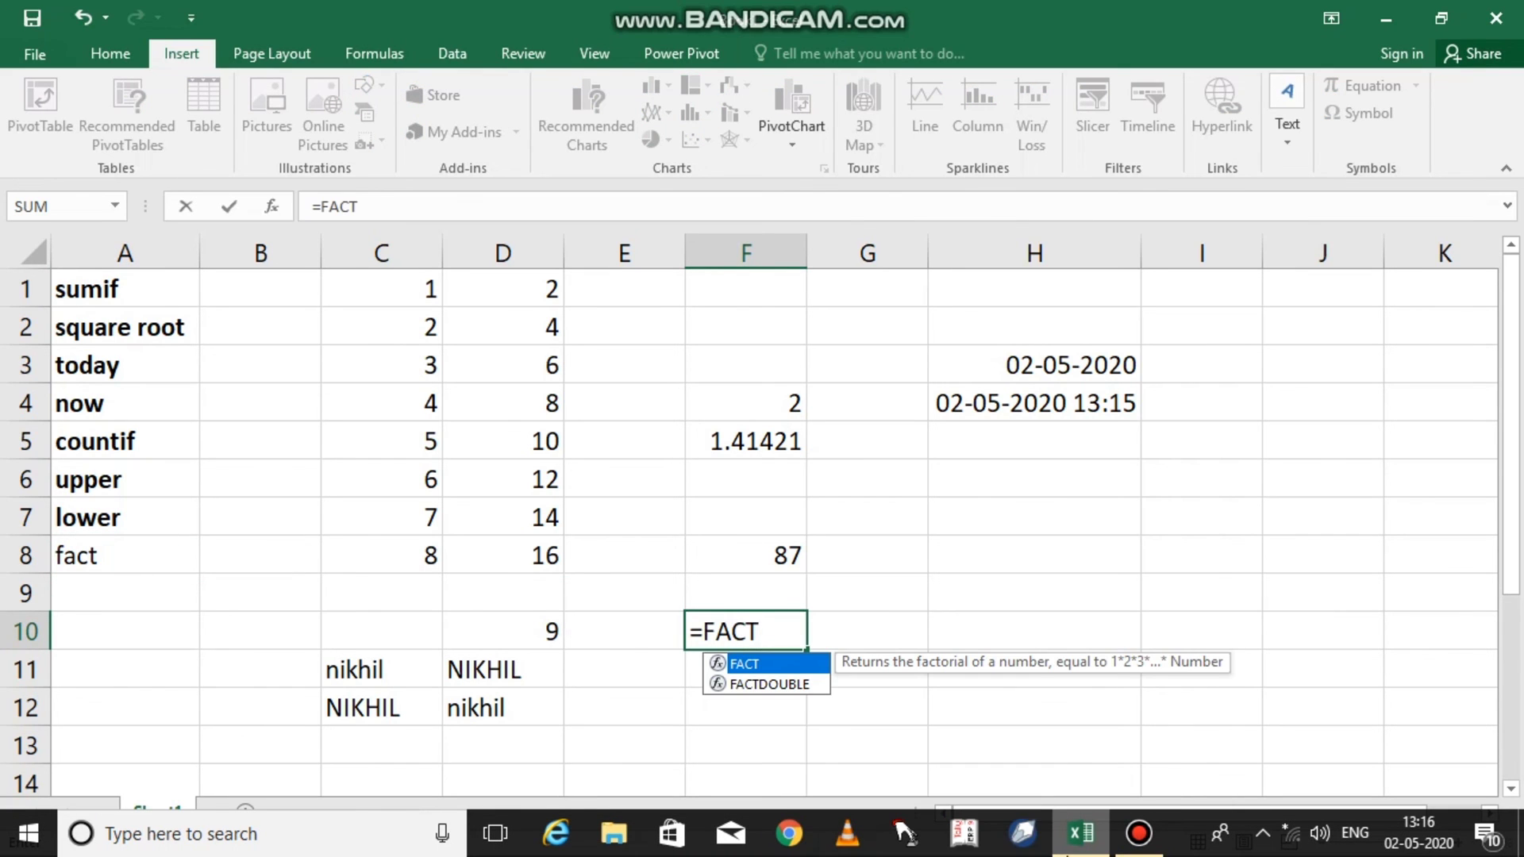
text(()
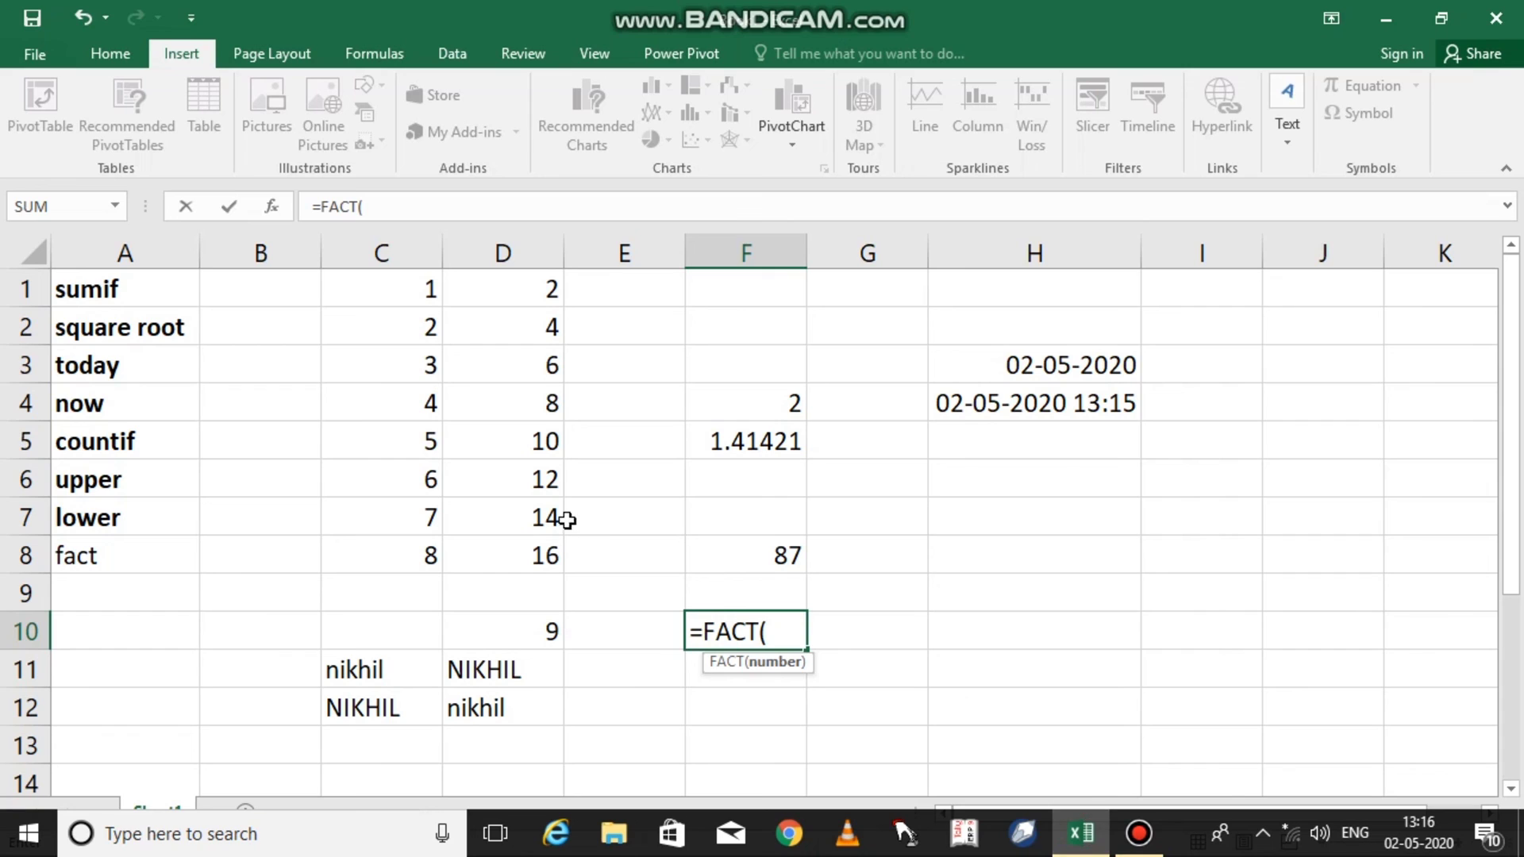
click(423, 372)
text())
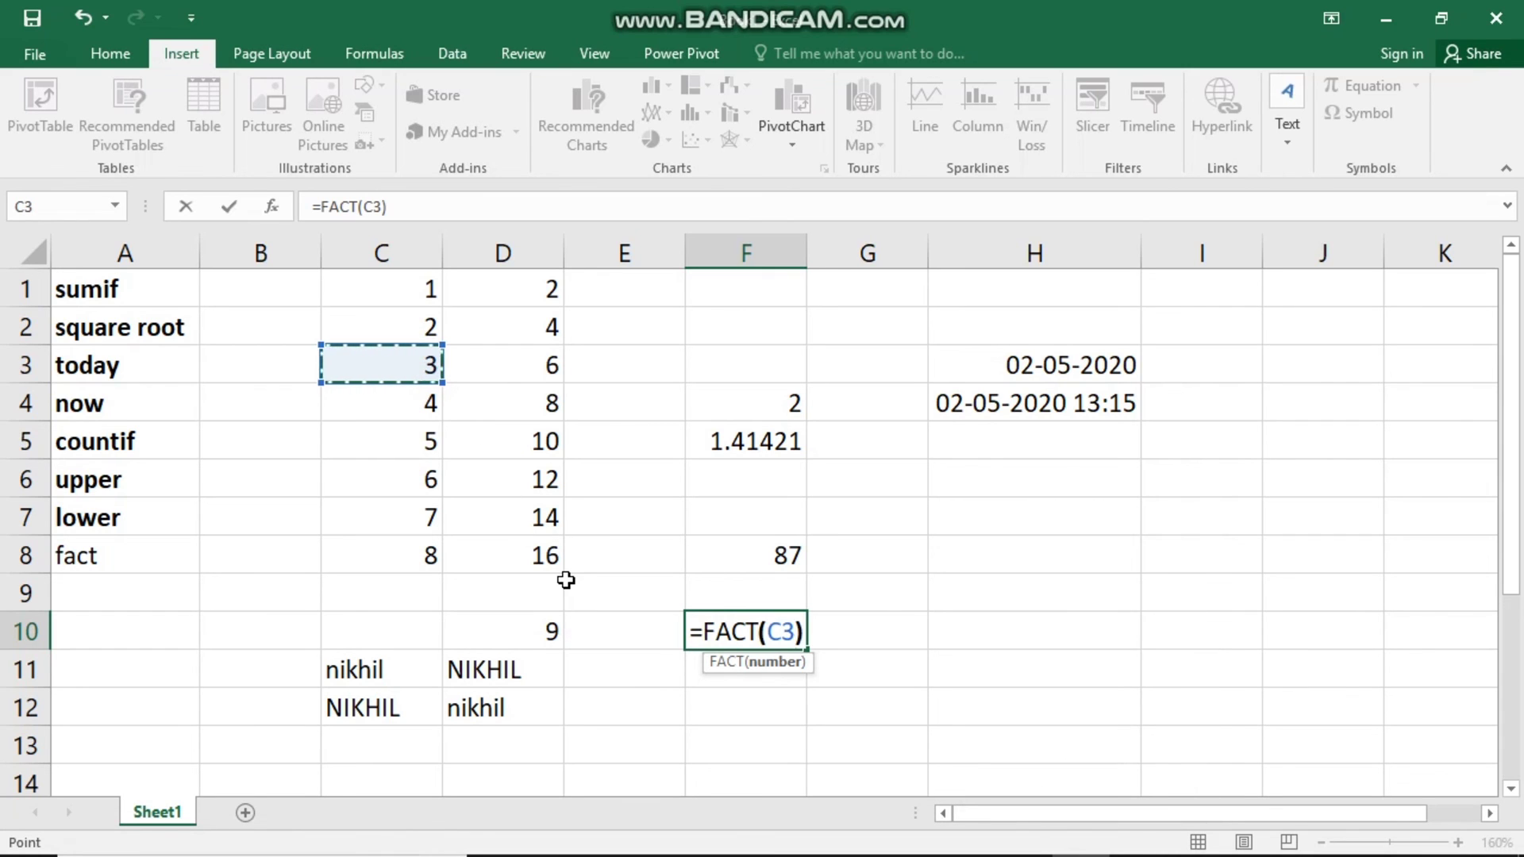
key(Return)
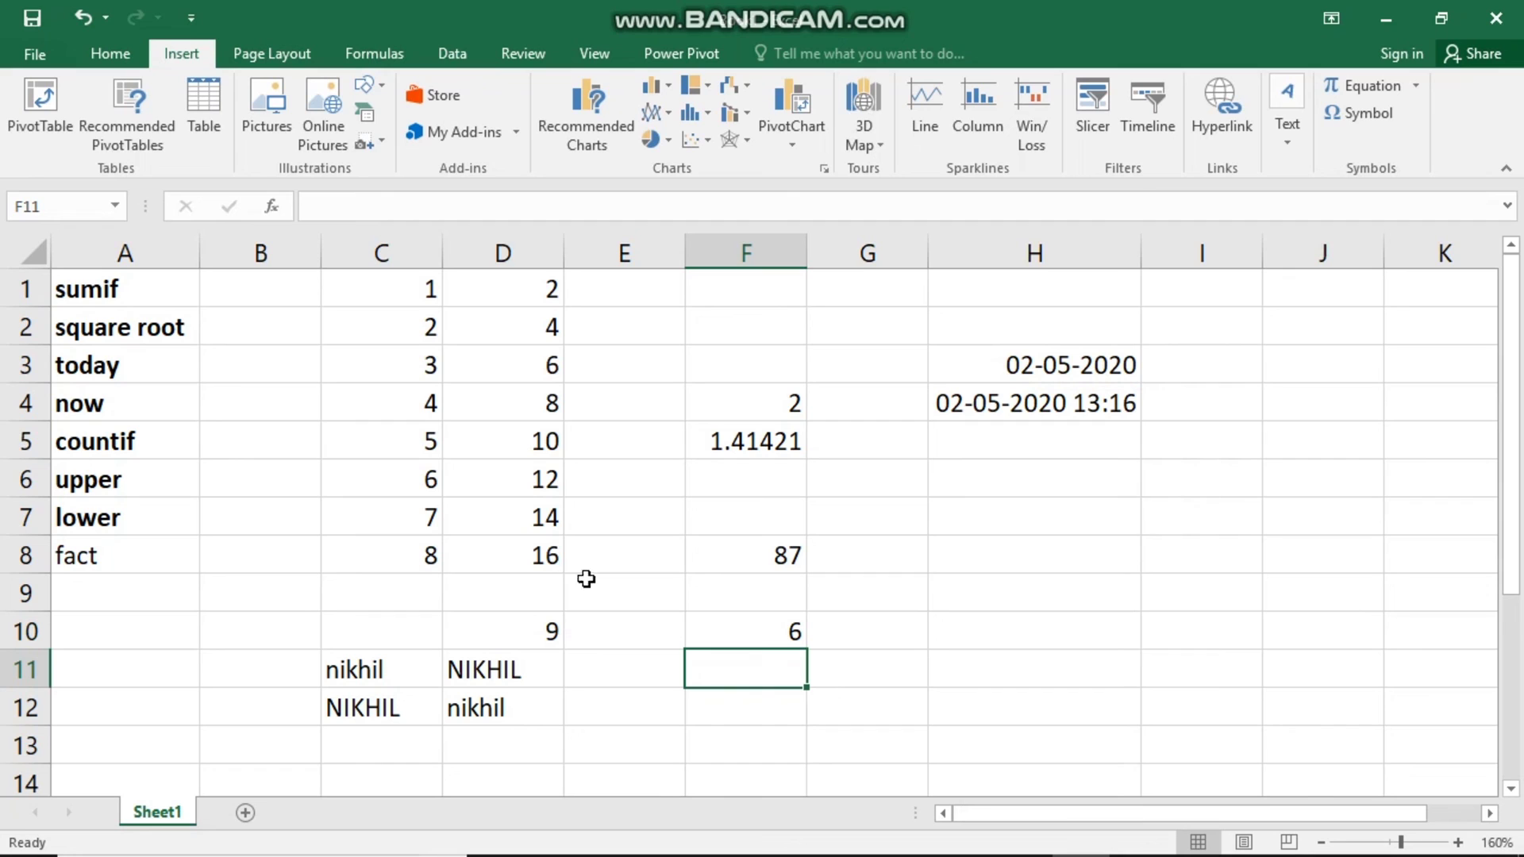
- Try to edit the FACT formula in F10 so that it references C5
click(744, 636)
double_click(797, 632)
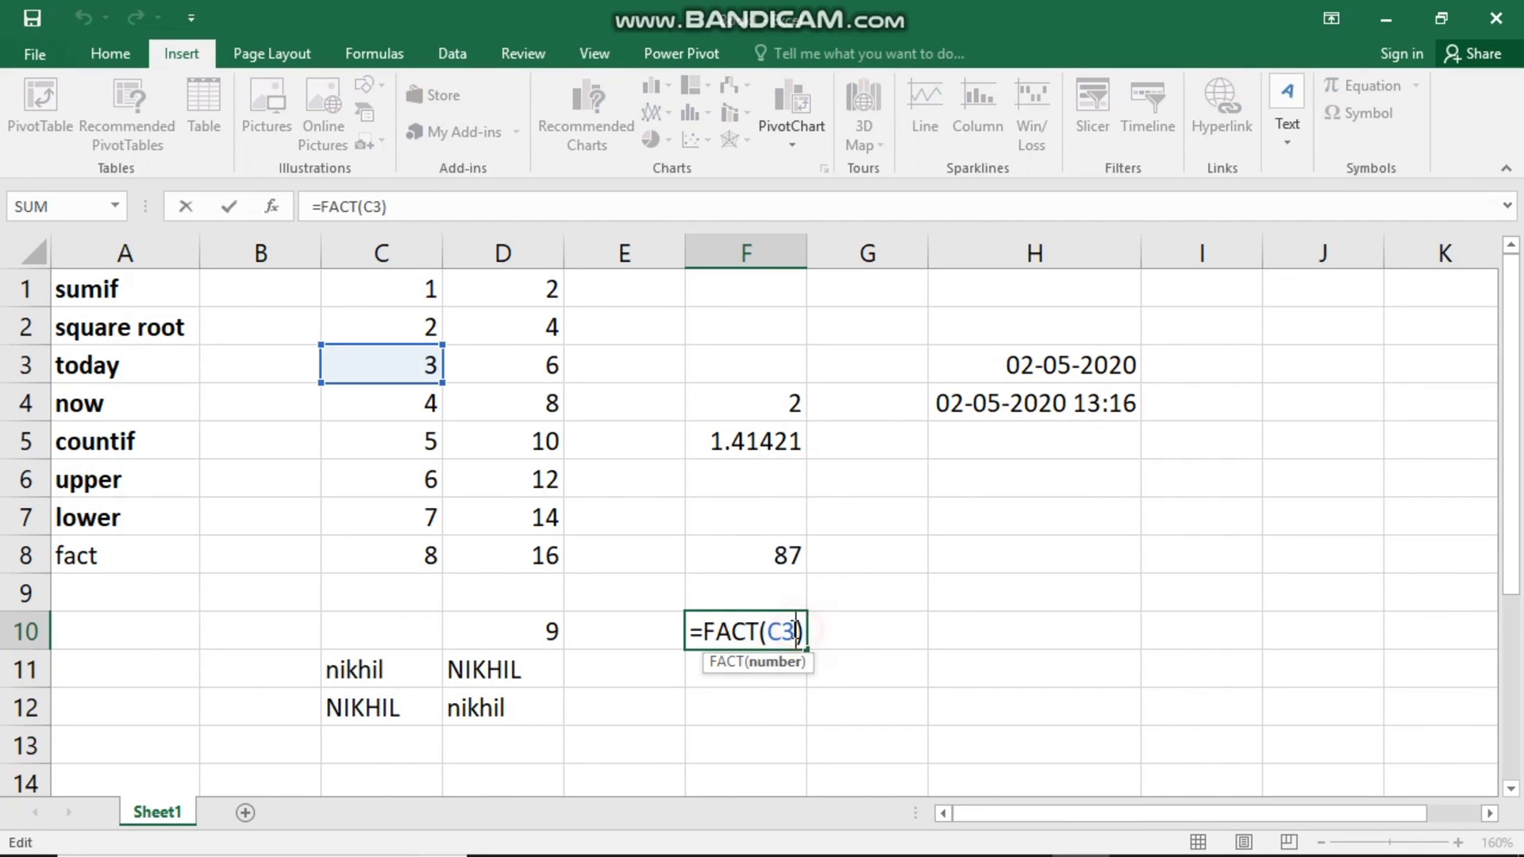
key(BackSpace)
key(BackSpace)
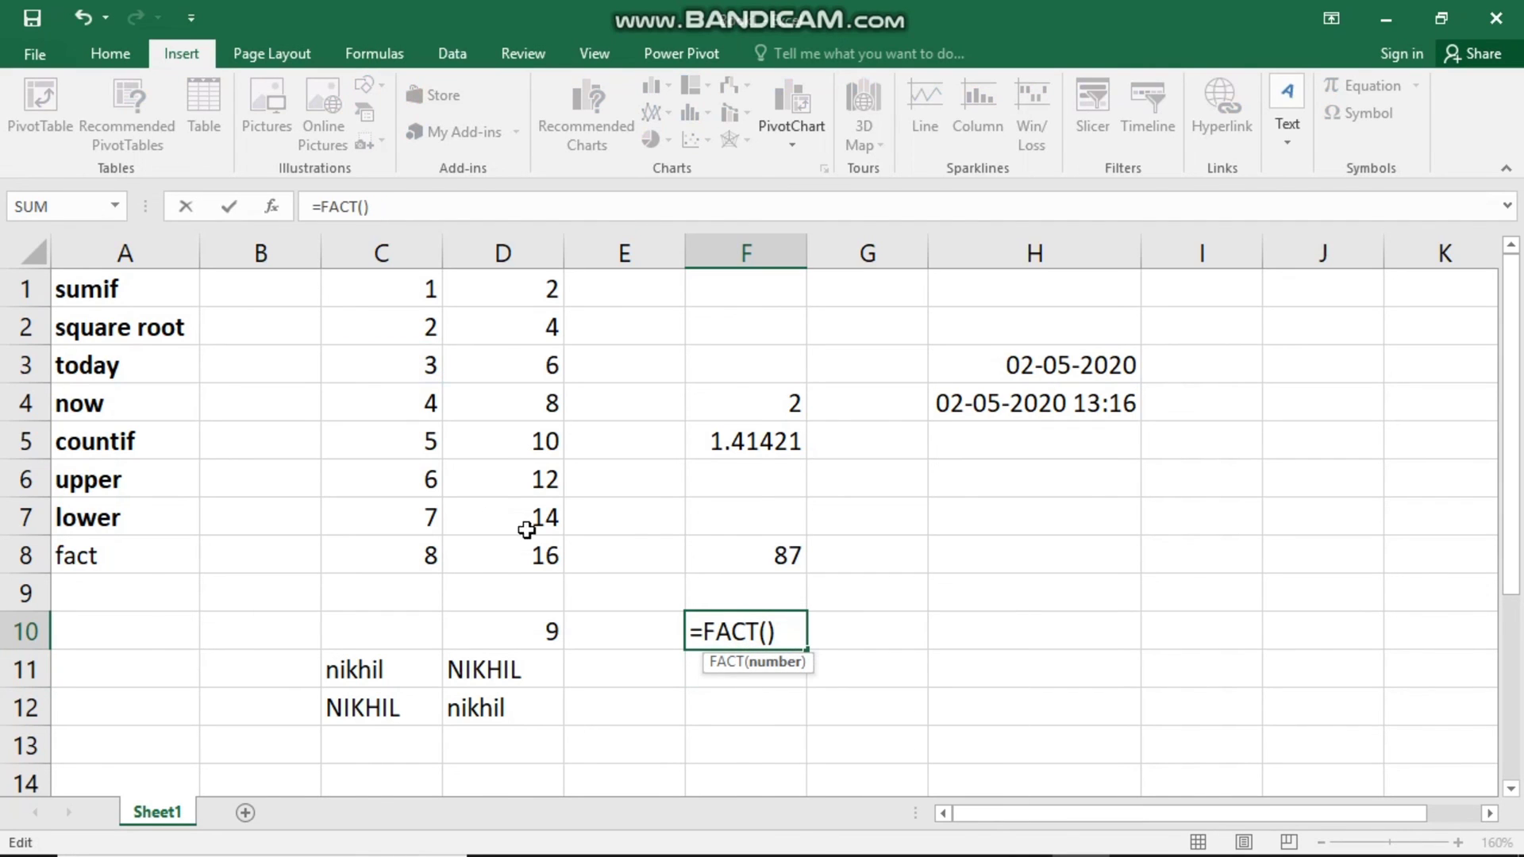
click(425, 438)
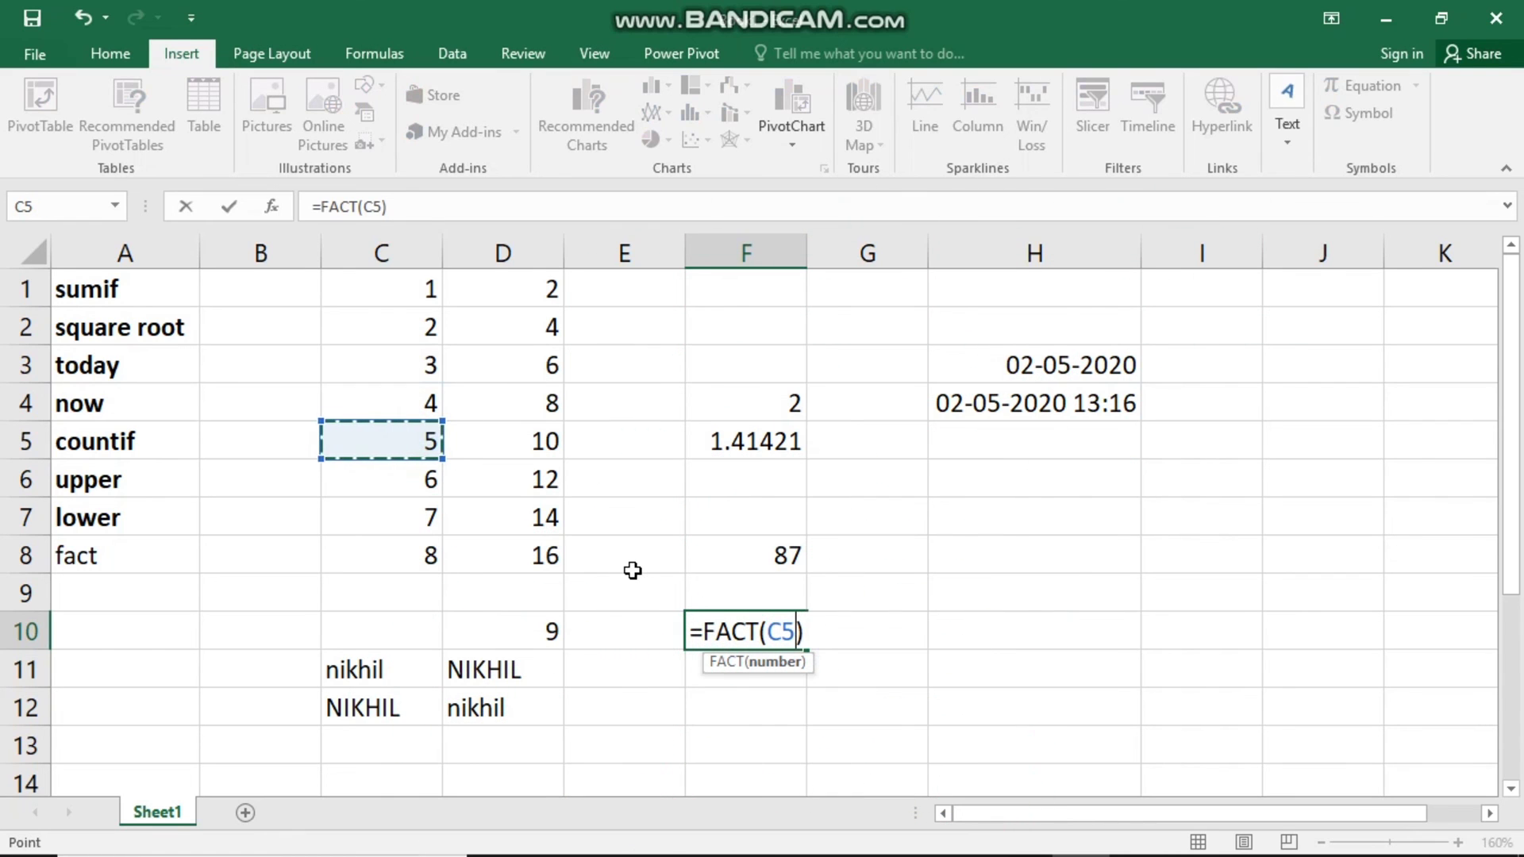
key(Right)
key(Return)
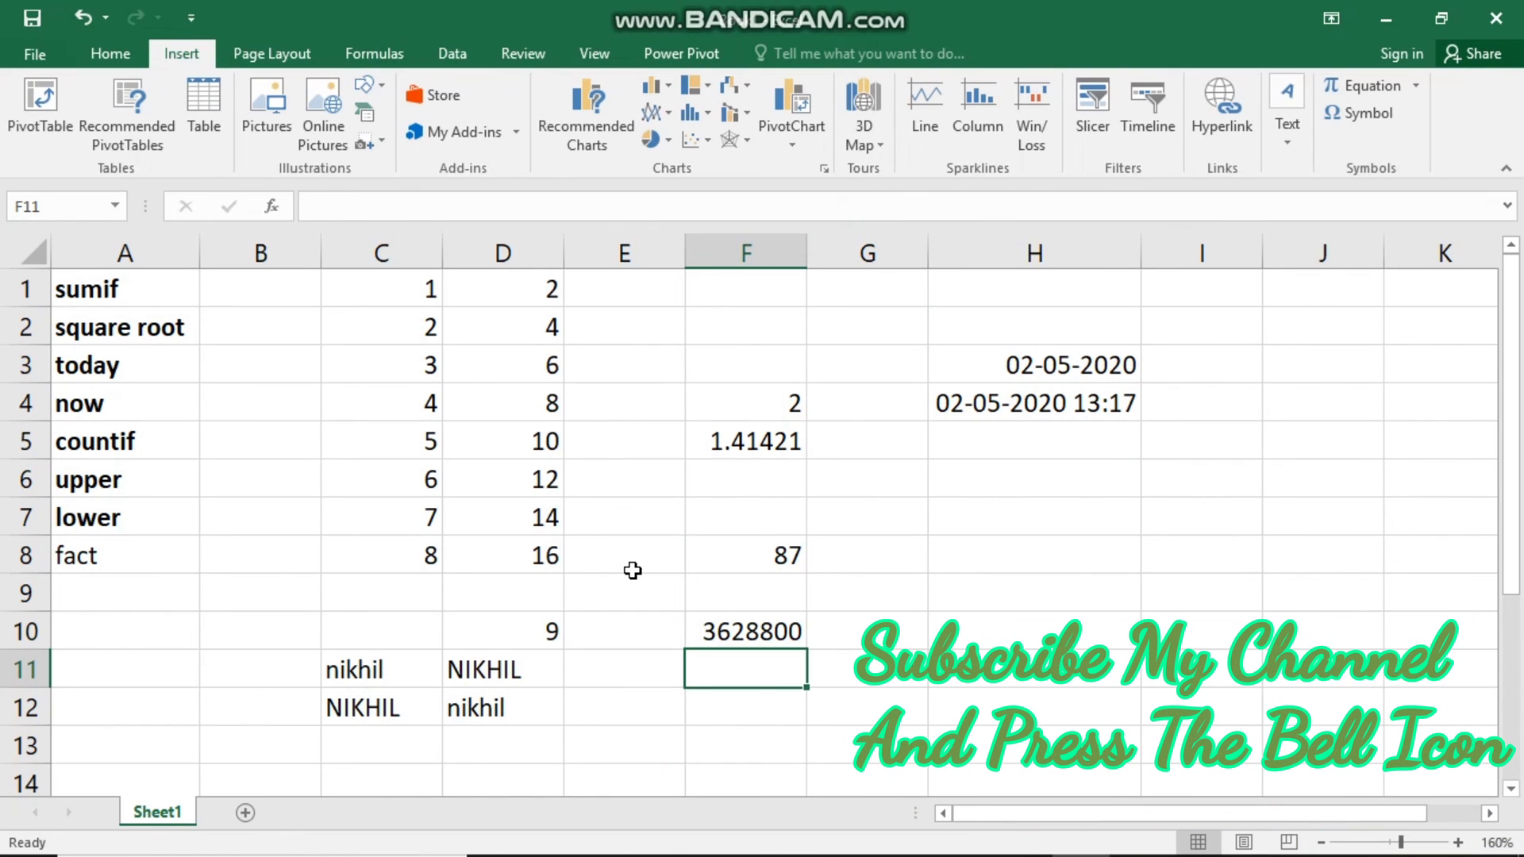
- Clear F10 and enter the formula =FACT(C5) to calculate the factorial of the number in C5
click(767, 631)
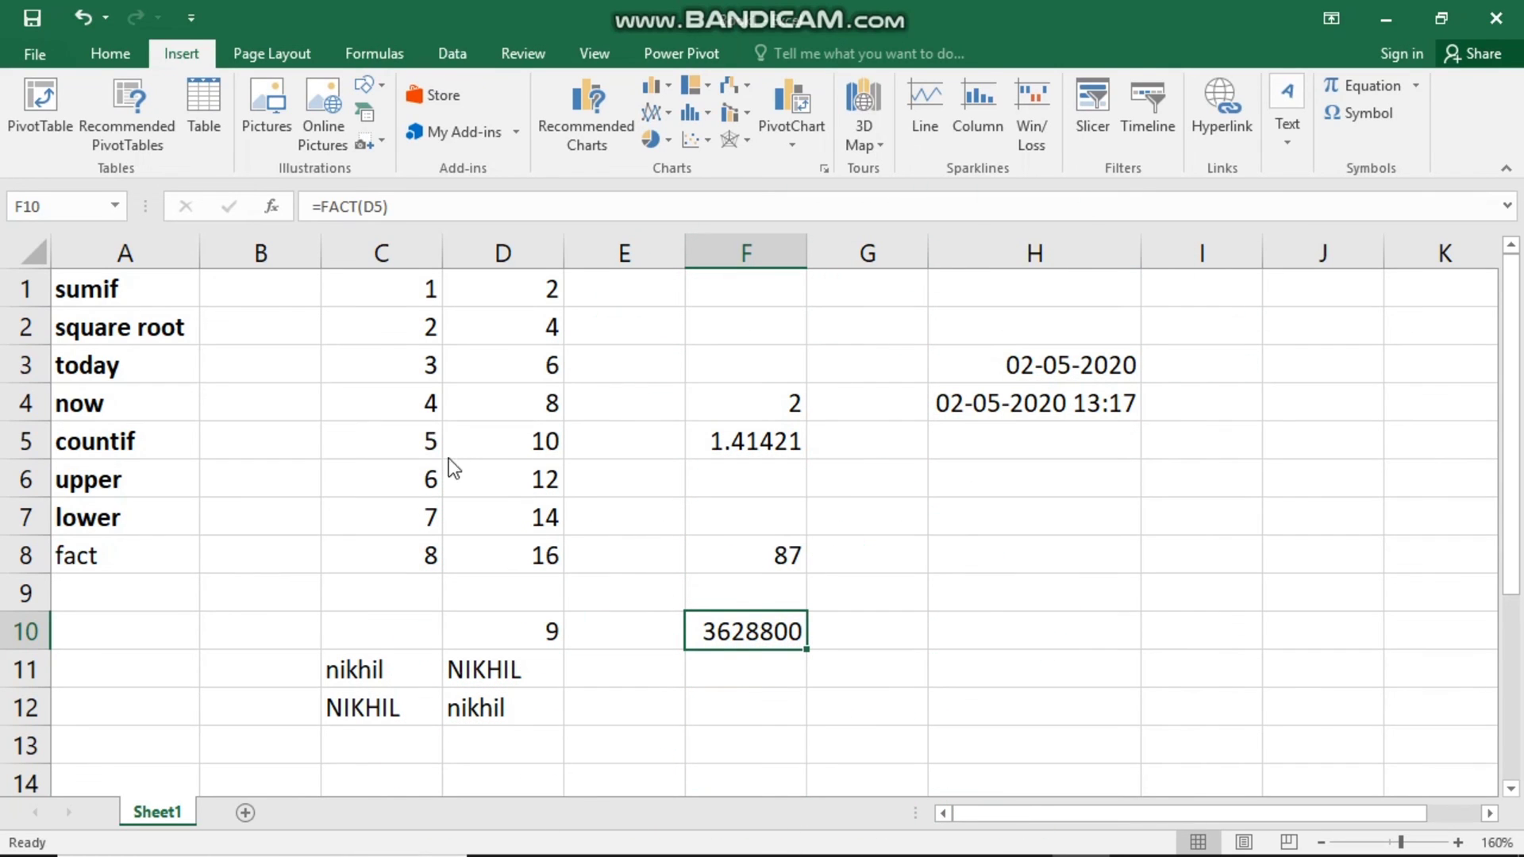
key(Delete)
text(=FACT)
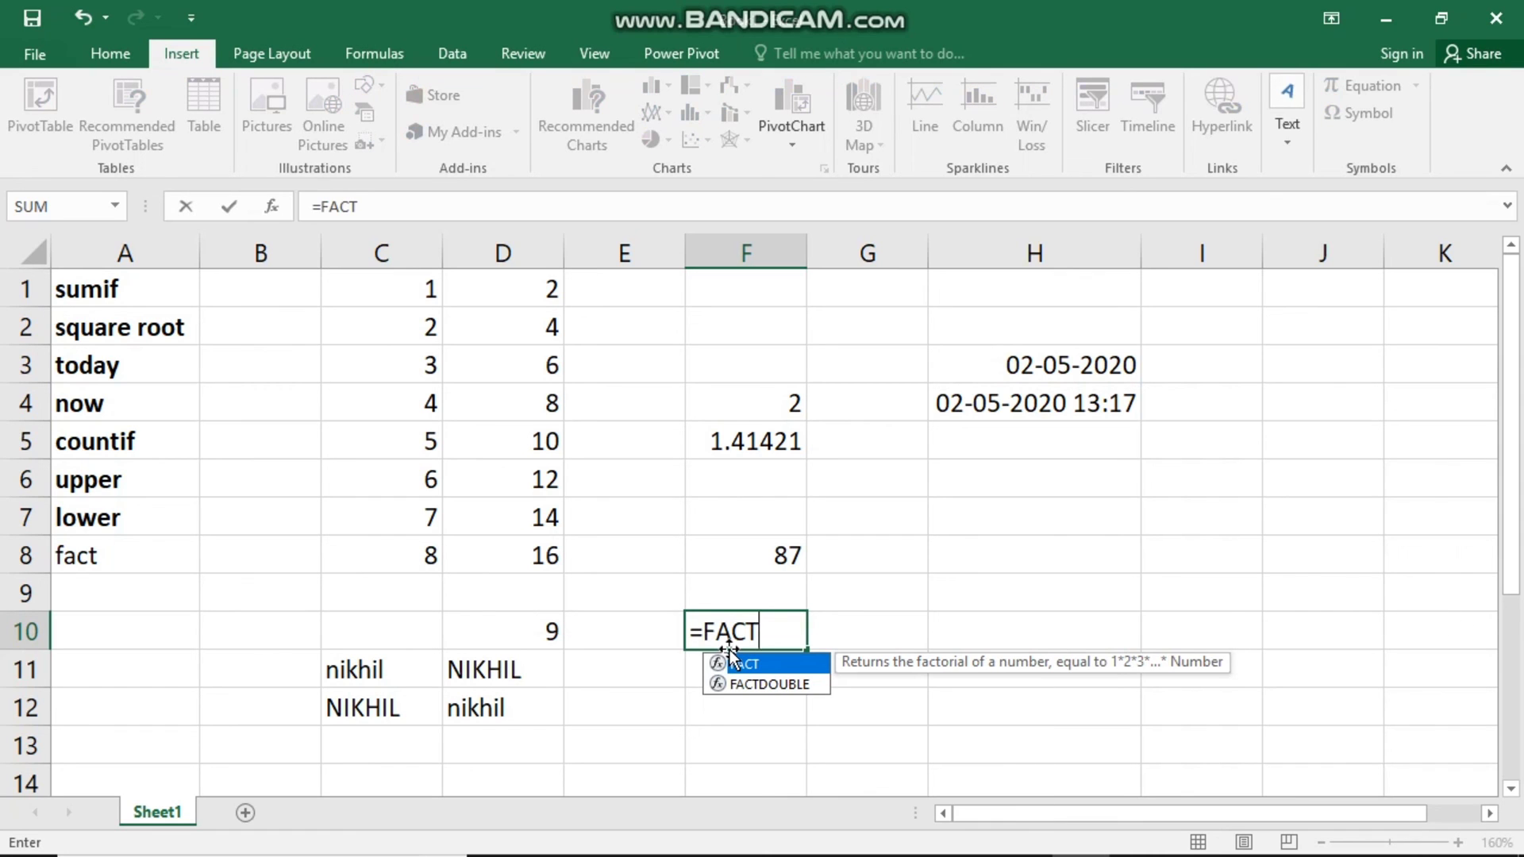
text(()
click(421, 437)
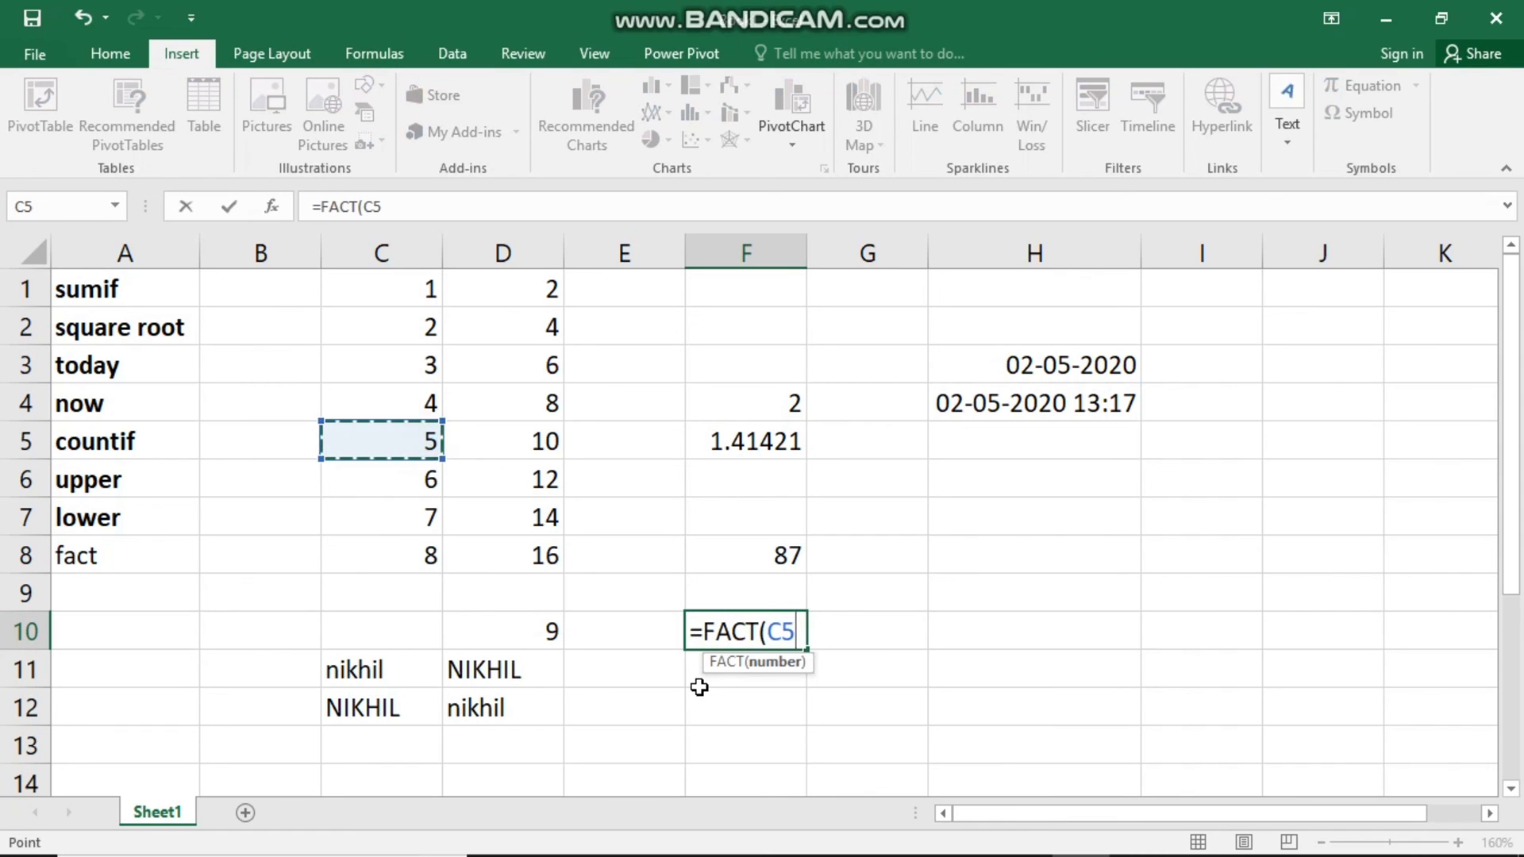
text())
key(Return)
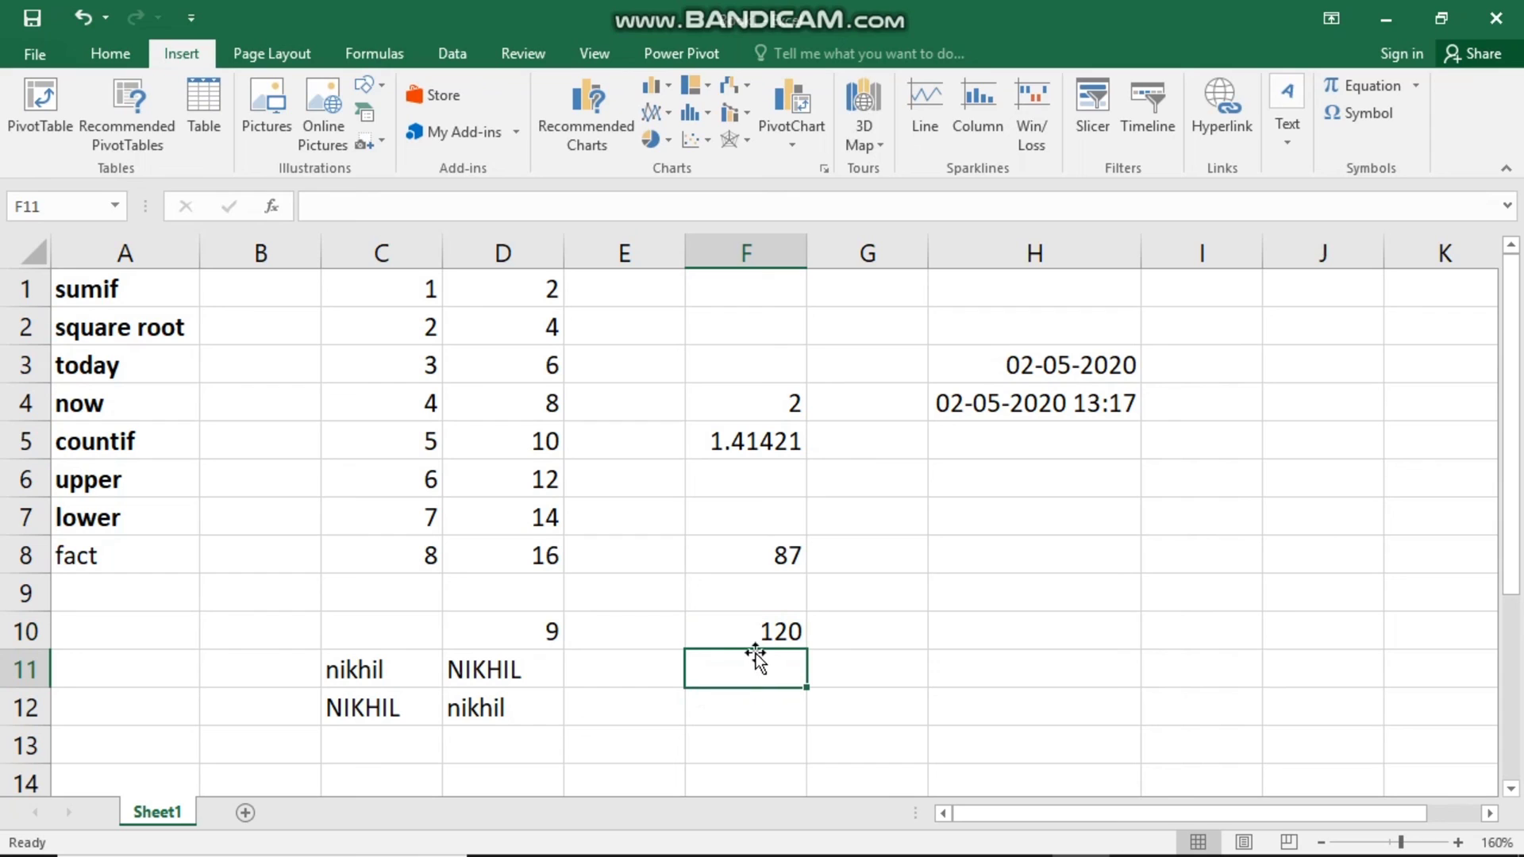
- Make the "fact" label in A8 bold
click(157, 558)
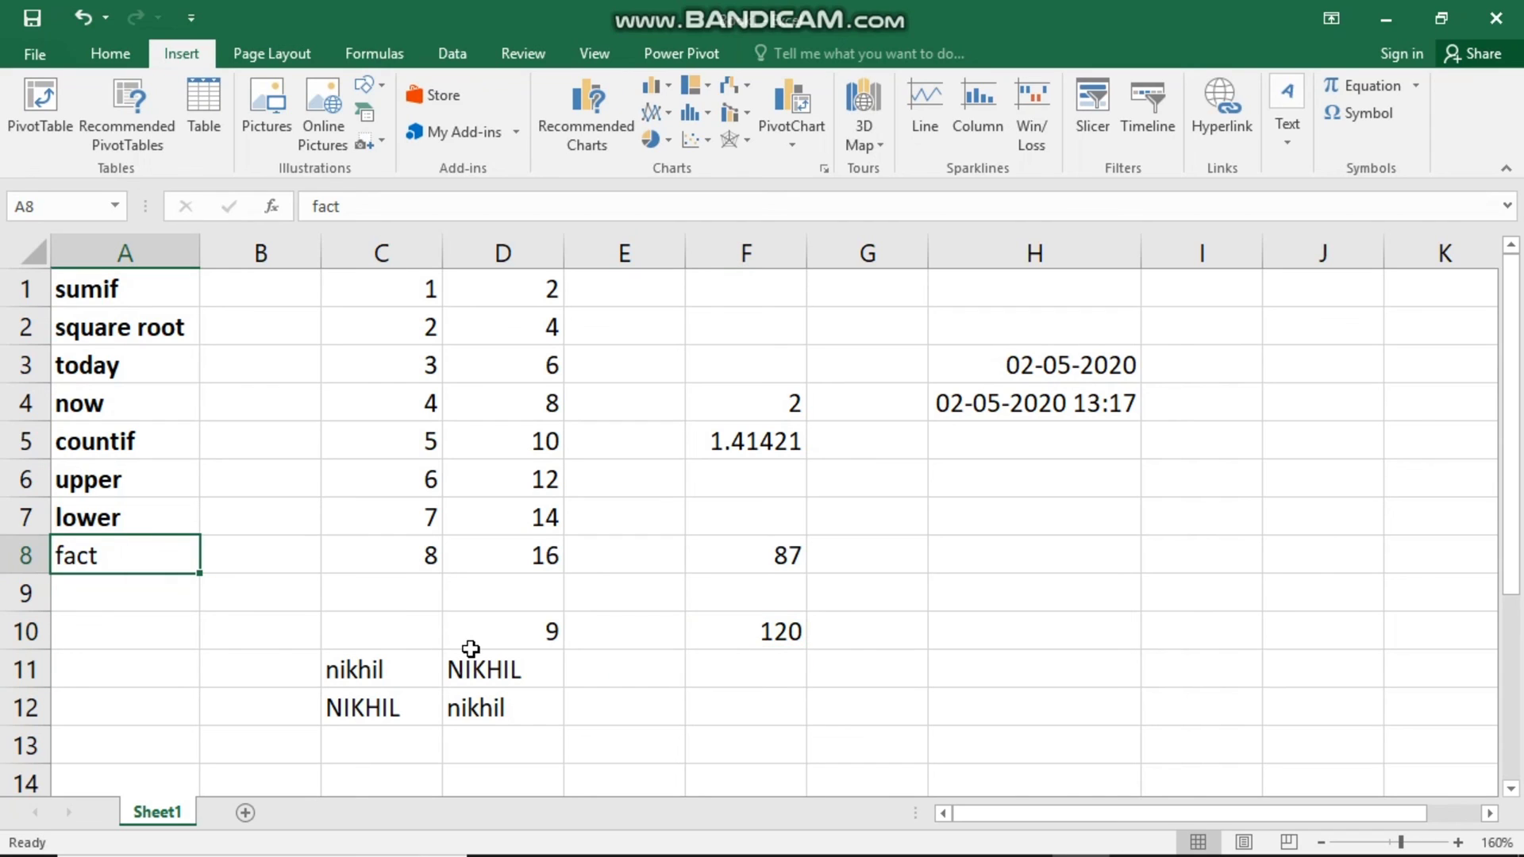
key(ctrl+b)
click(923, 590)
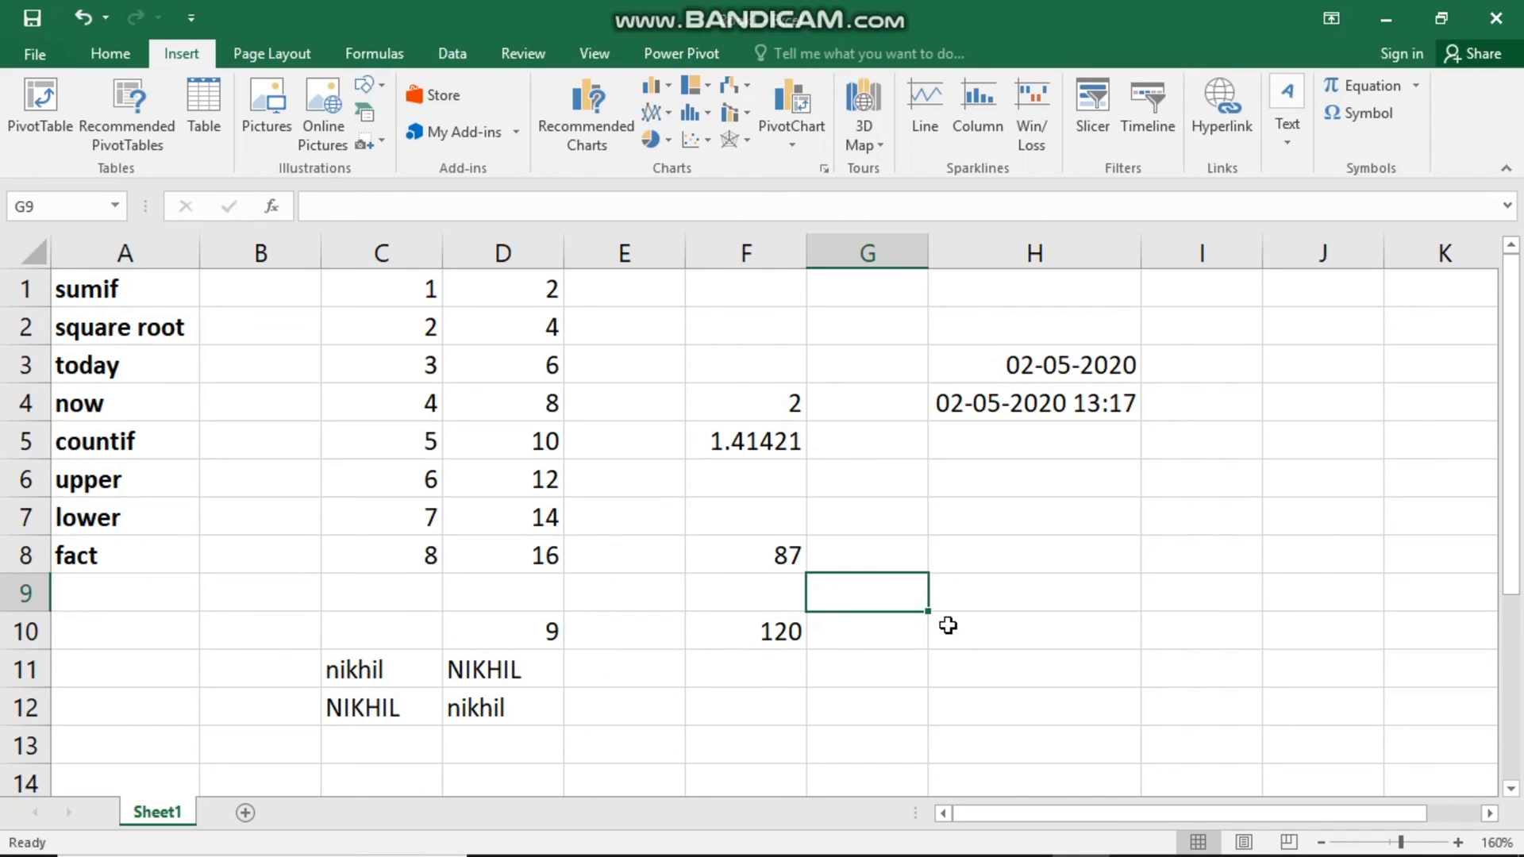